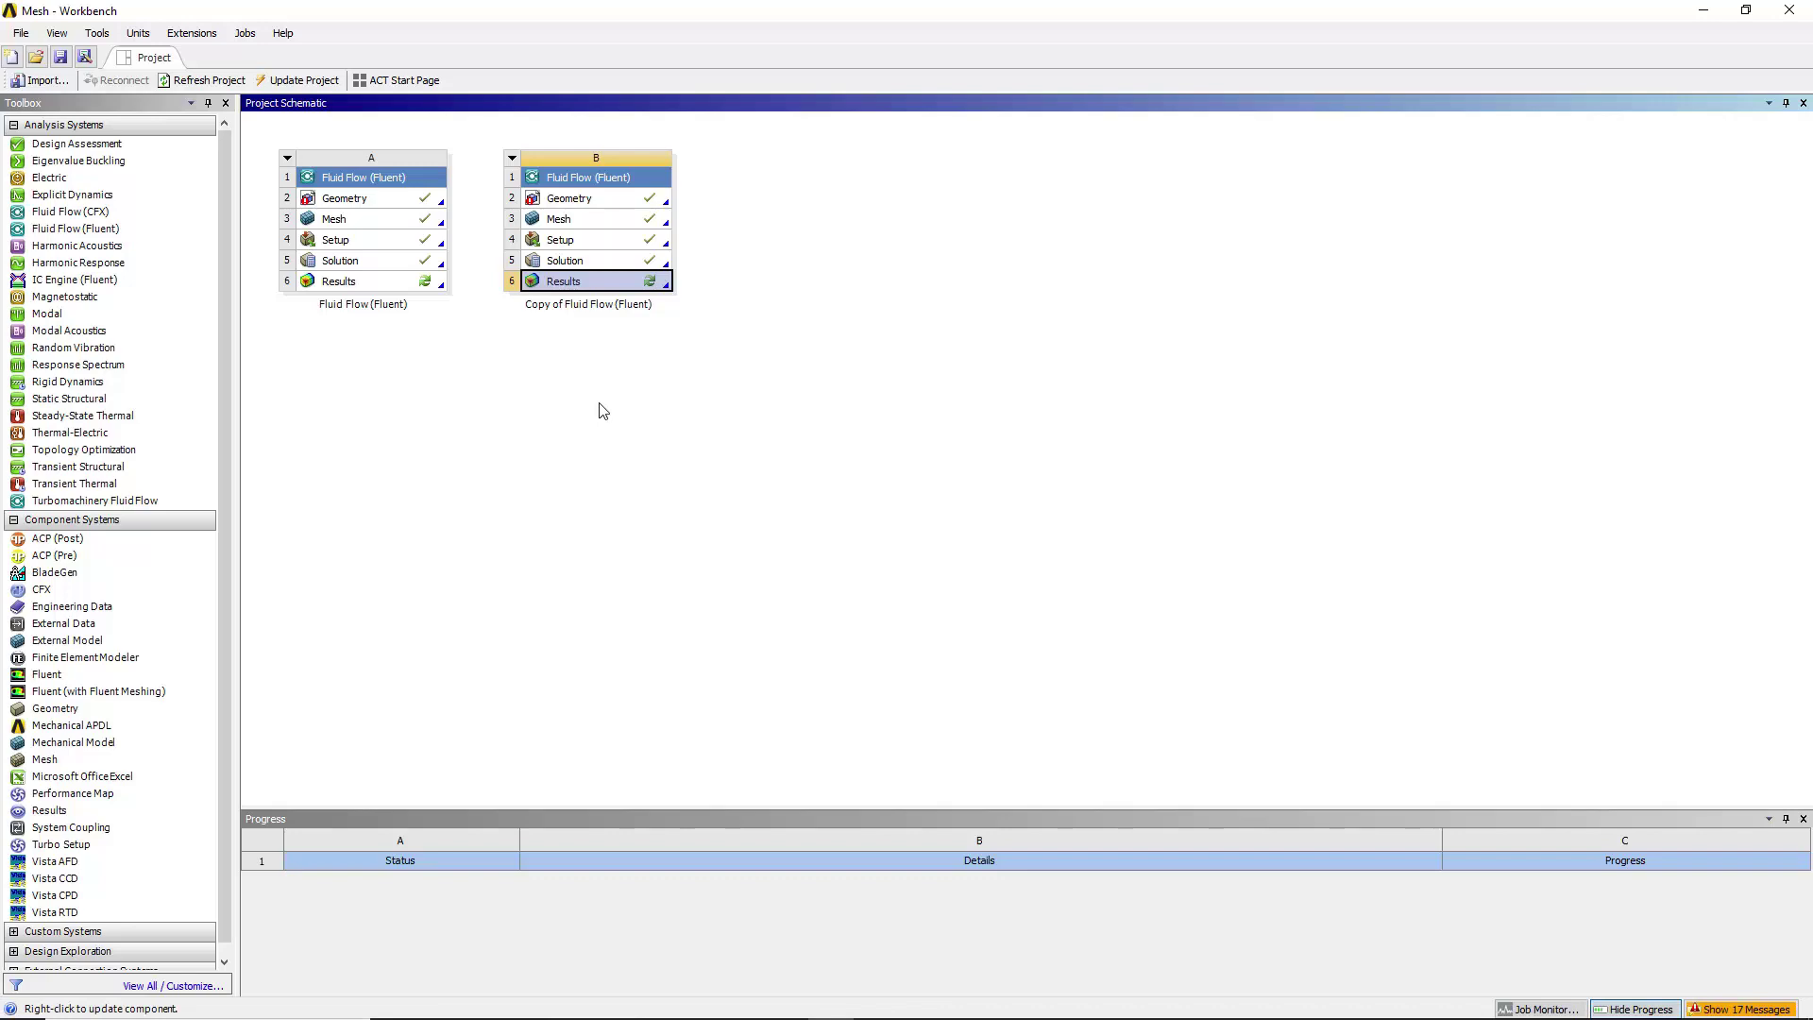
Review the valve mesh's Face Sizing control and the Curvature sizing defaults with 1.e-003 m max face size
key(alt+Tab)
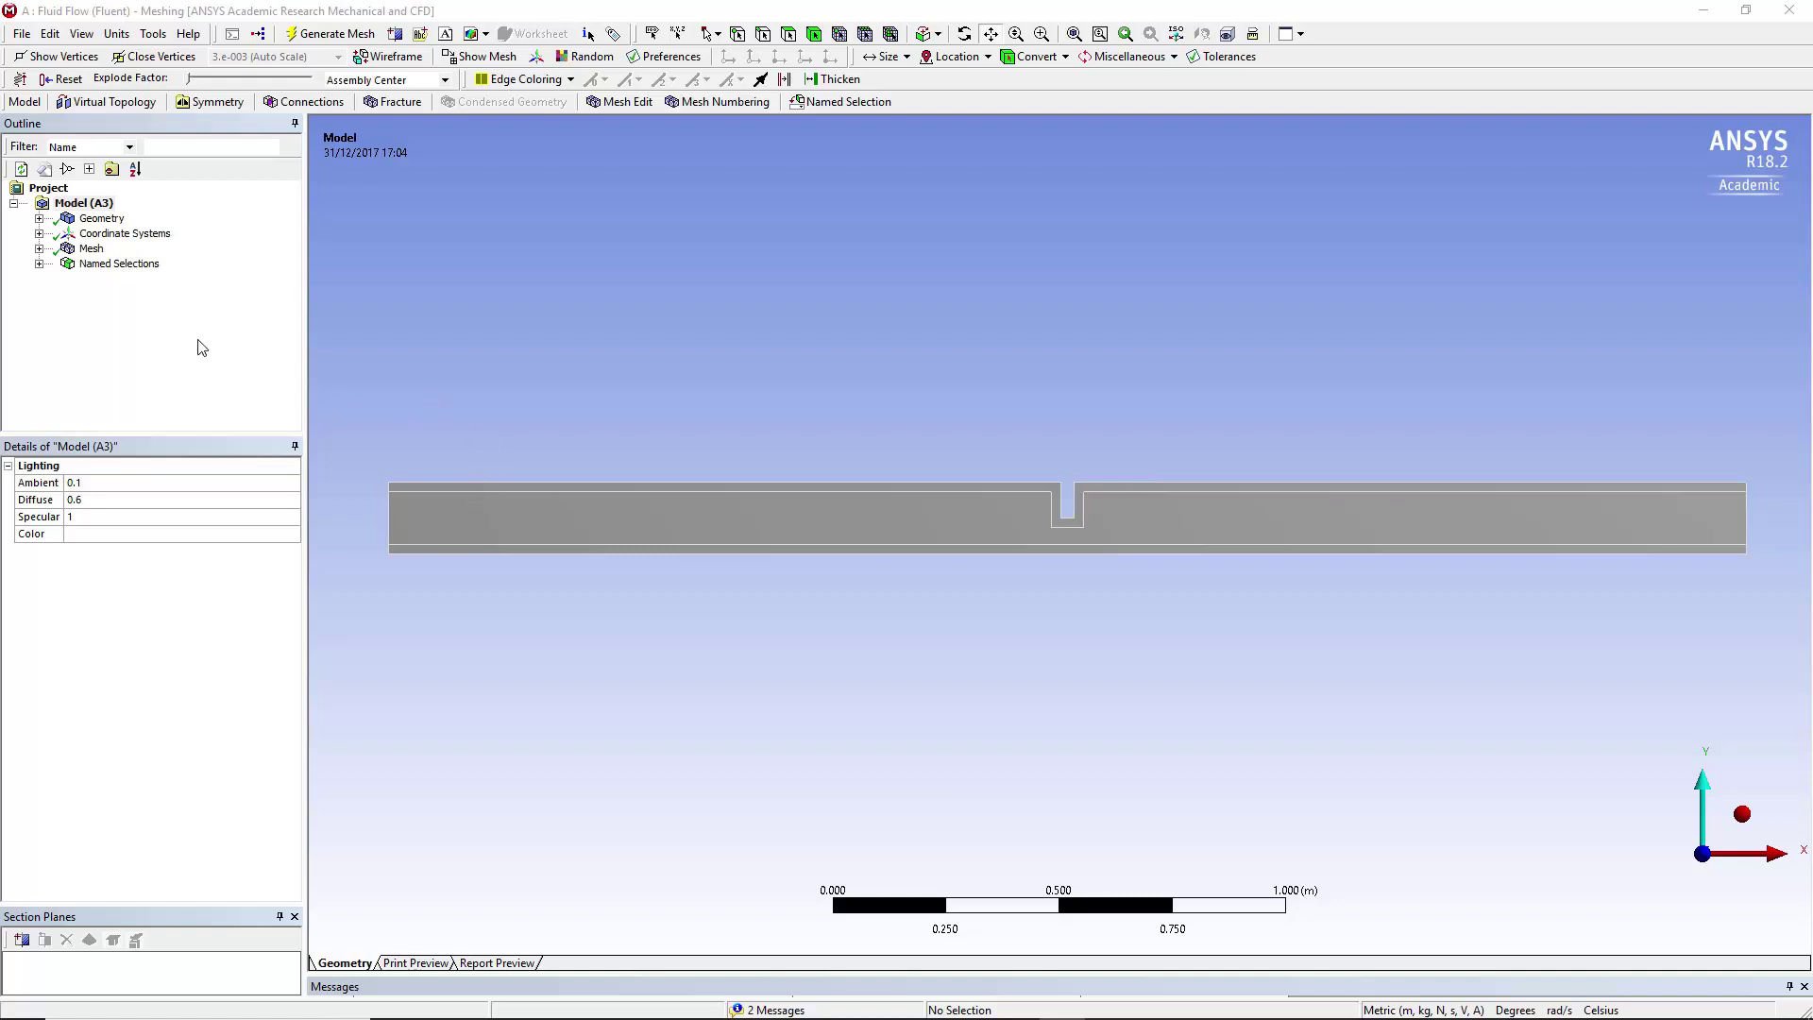
click(39, 249)
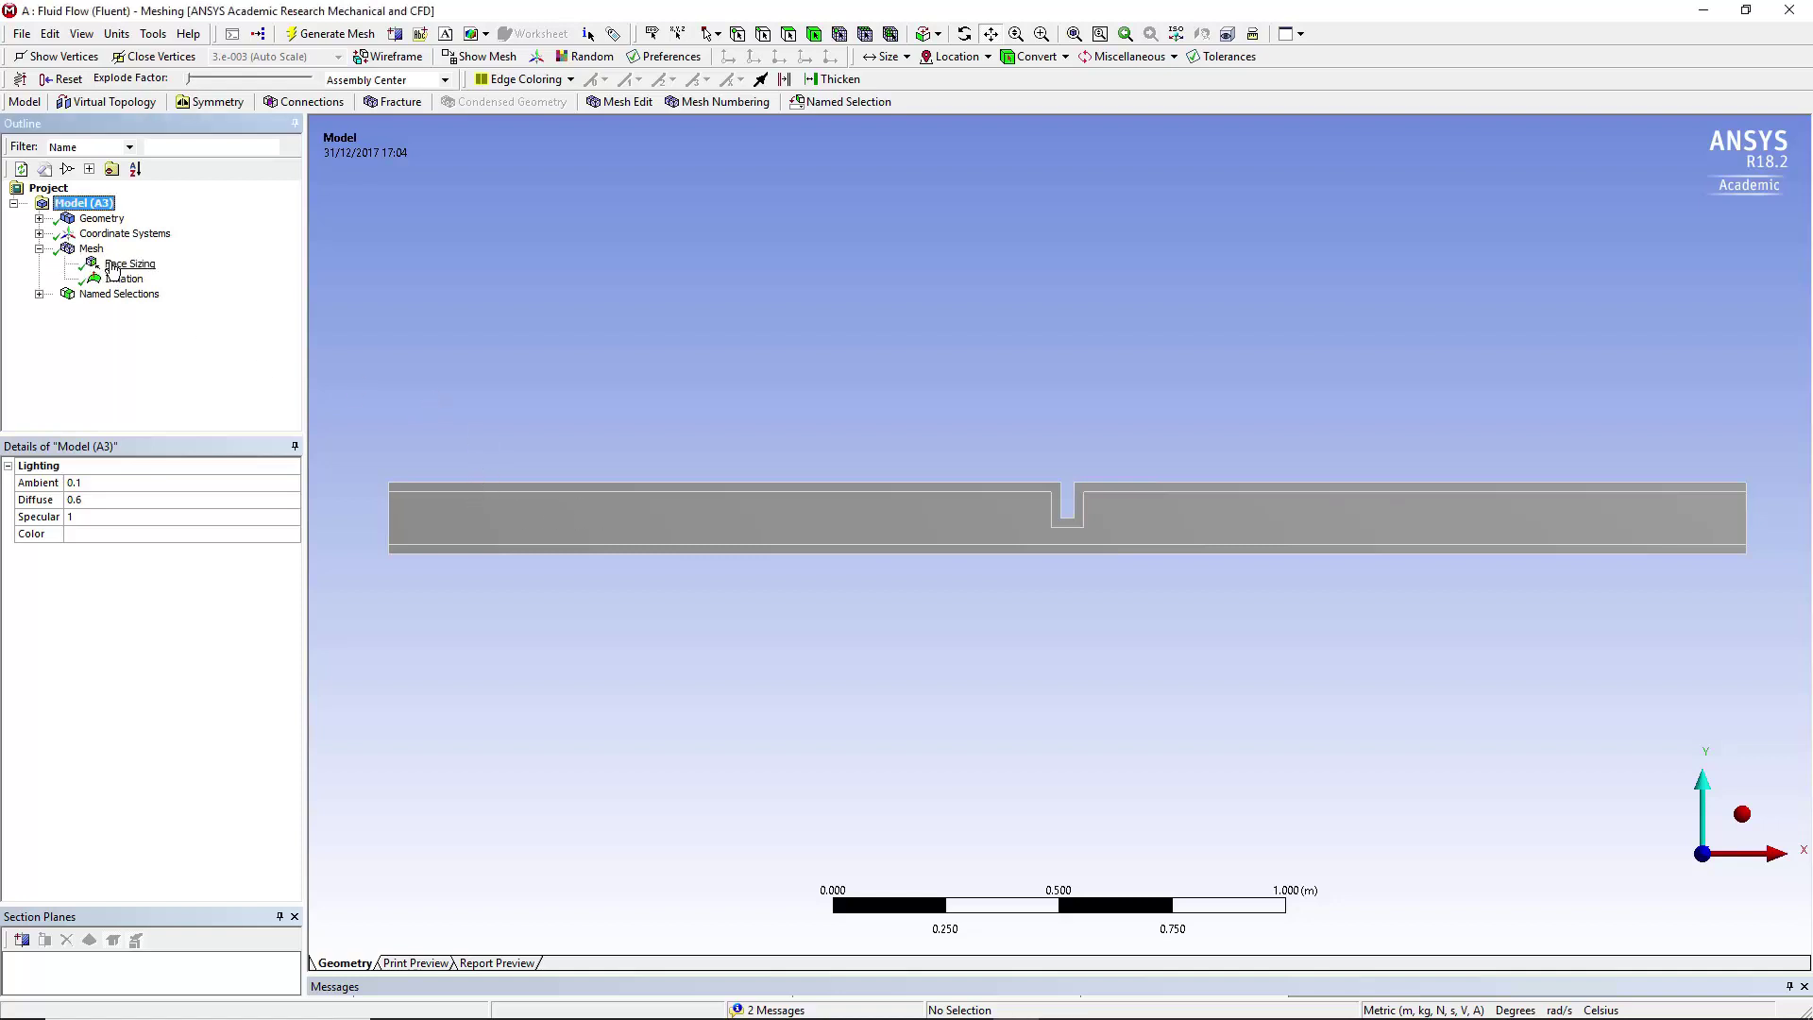
click(116, 265)
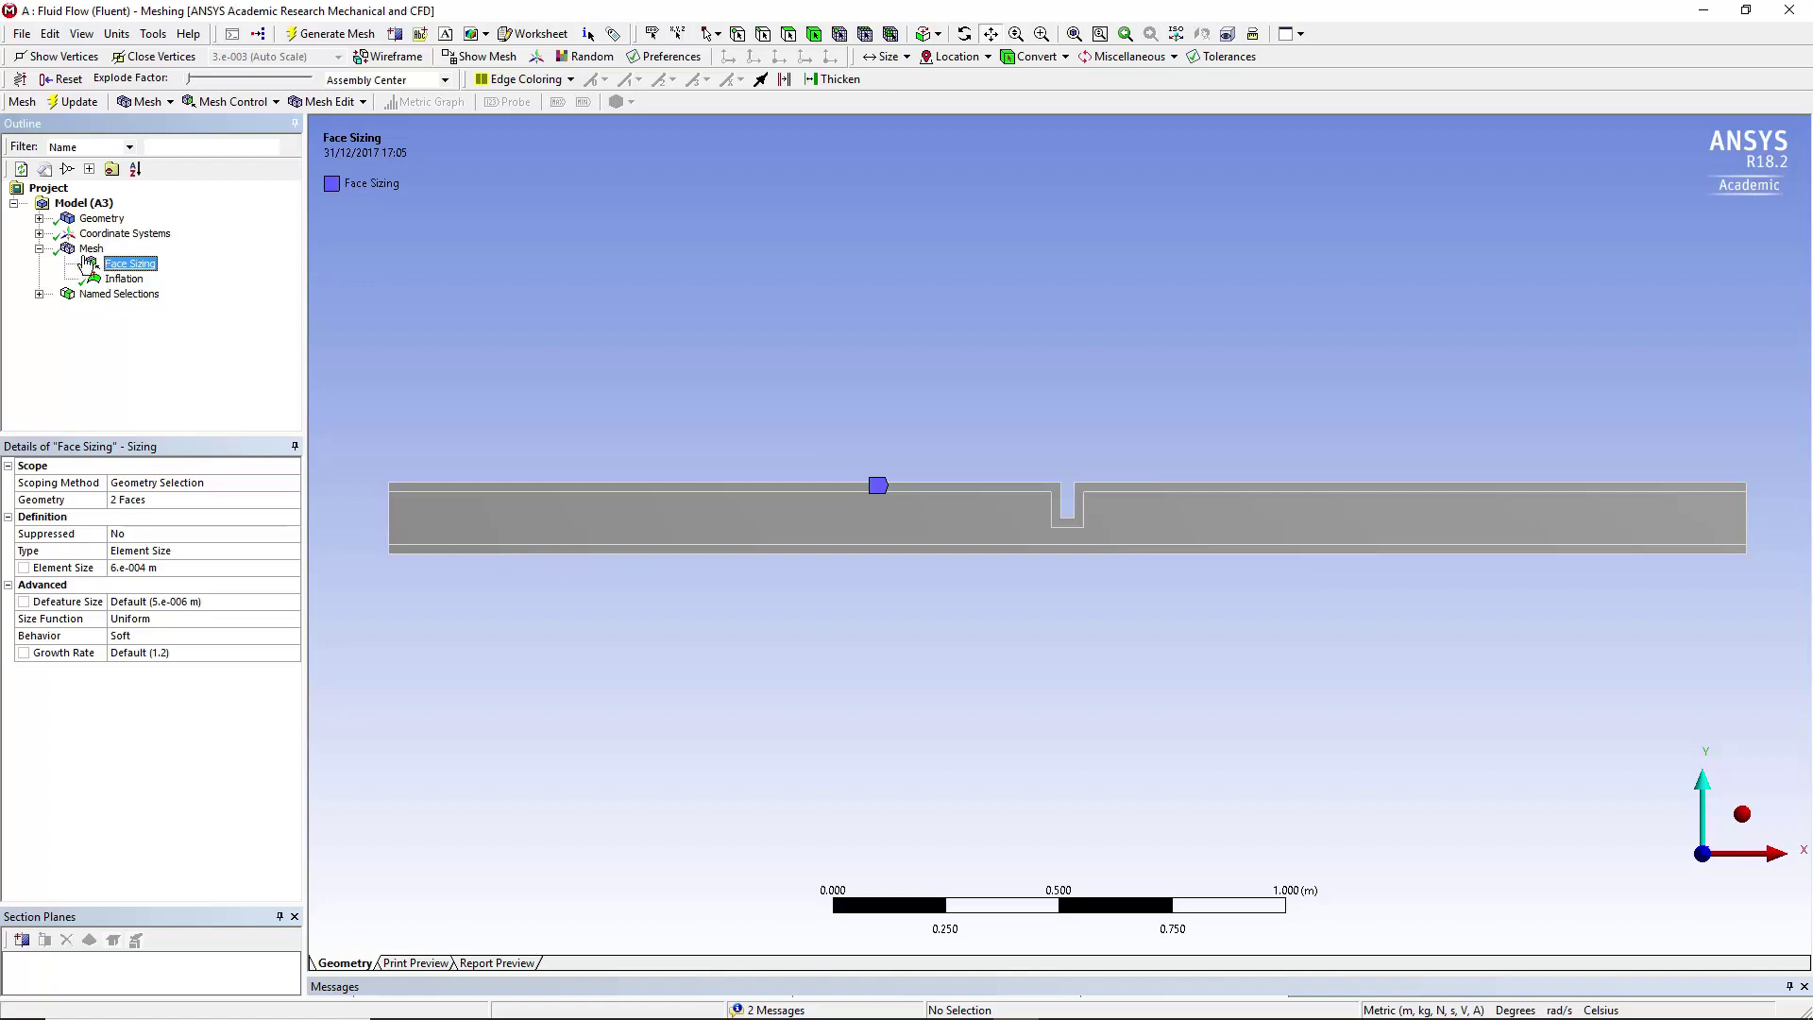
drag(88, 264, 171, 597)
click(91, 249)
click(8, 601)
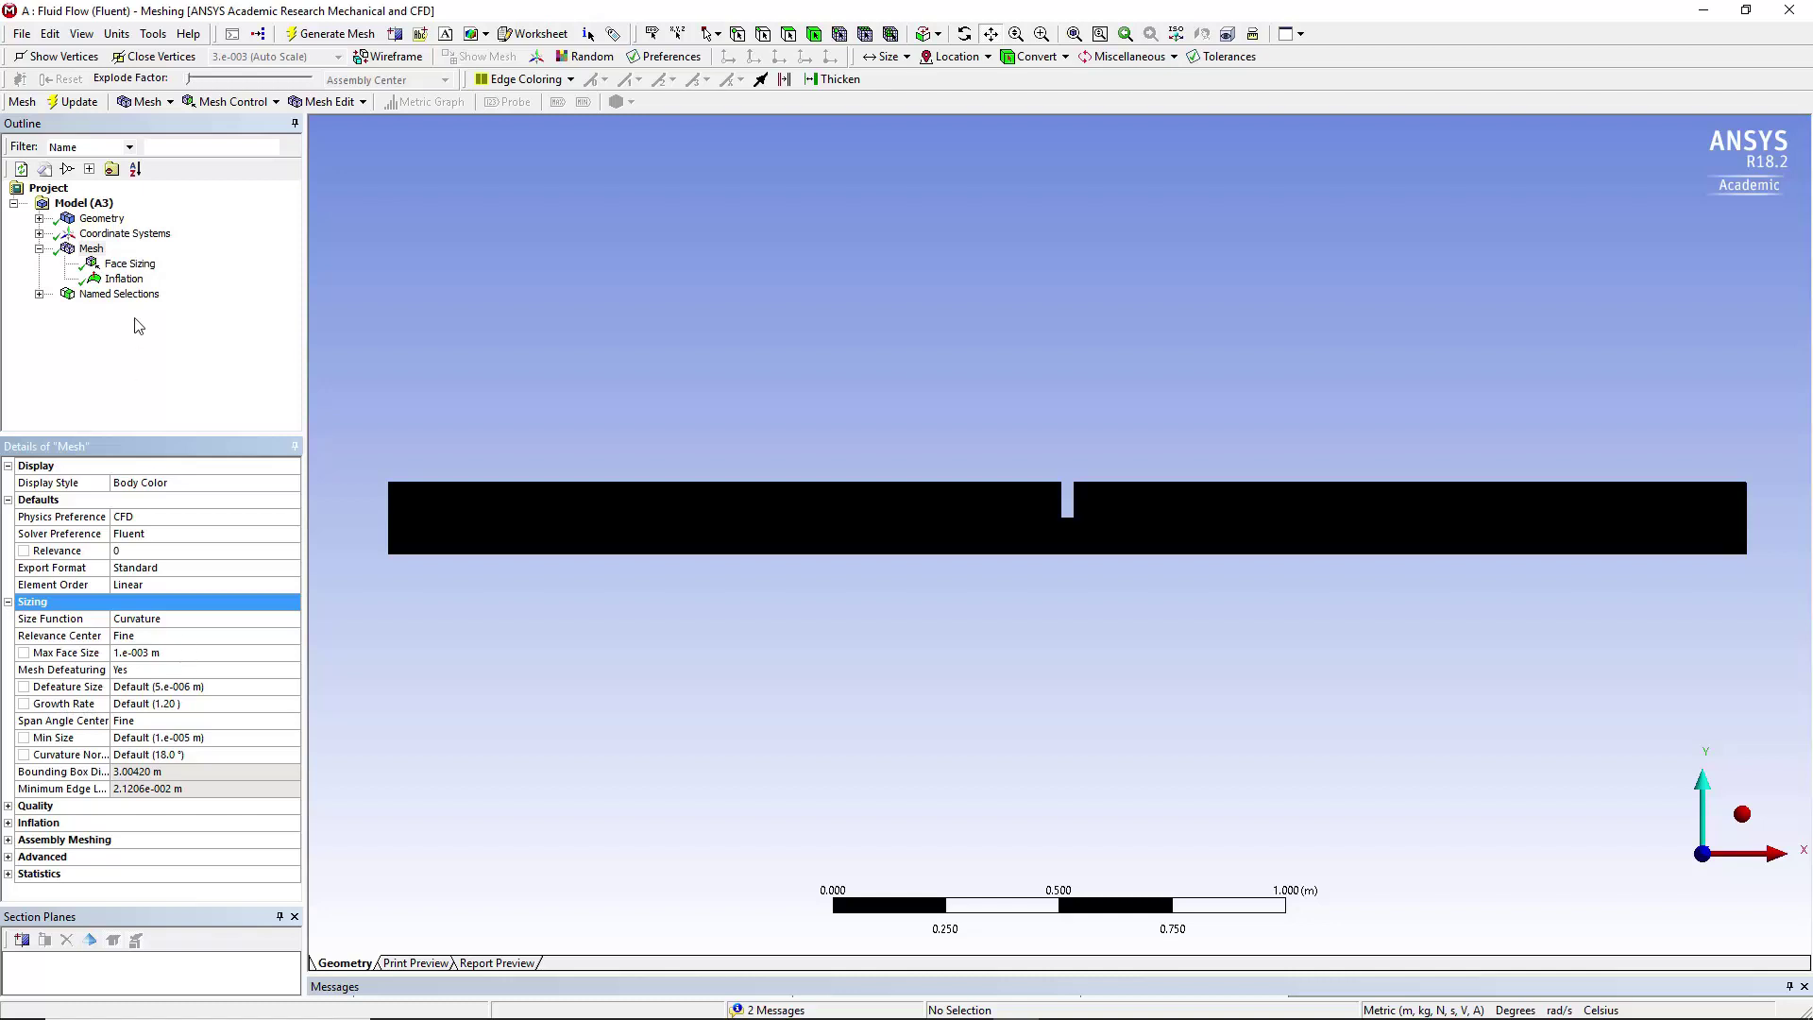
Check that Face Sizing applies a 6.e-004 m element size to the two scoped faces
click(130, 264)
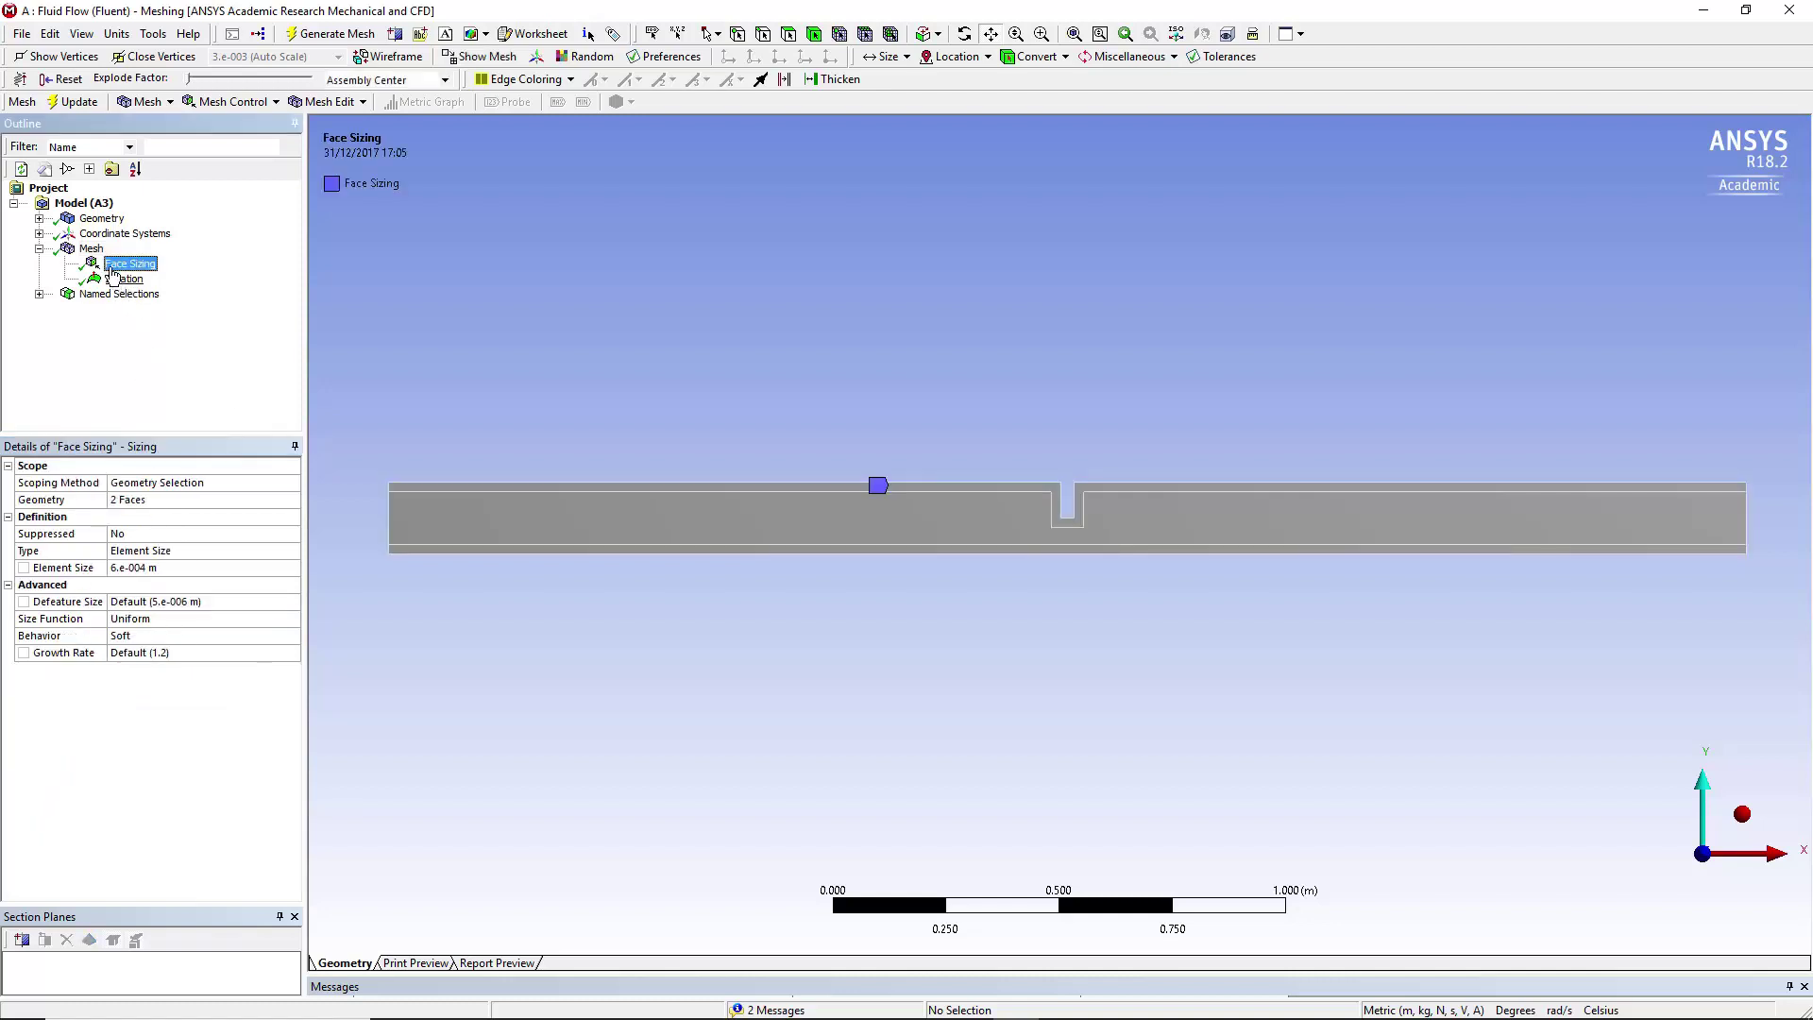
right_click(101, 251)
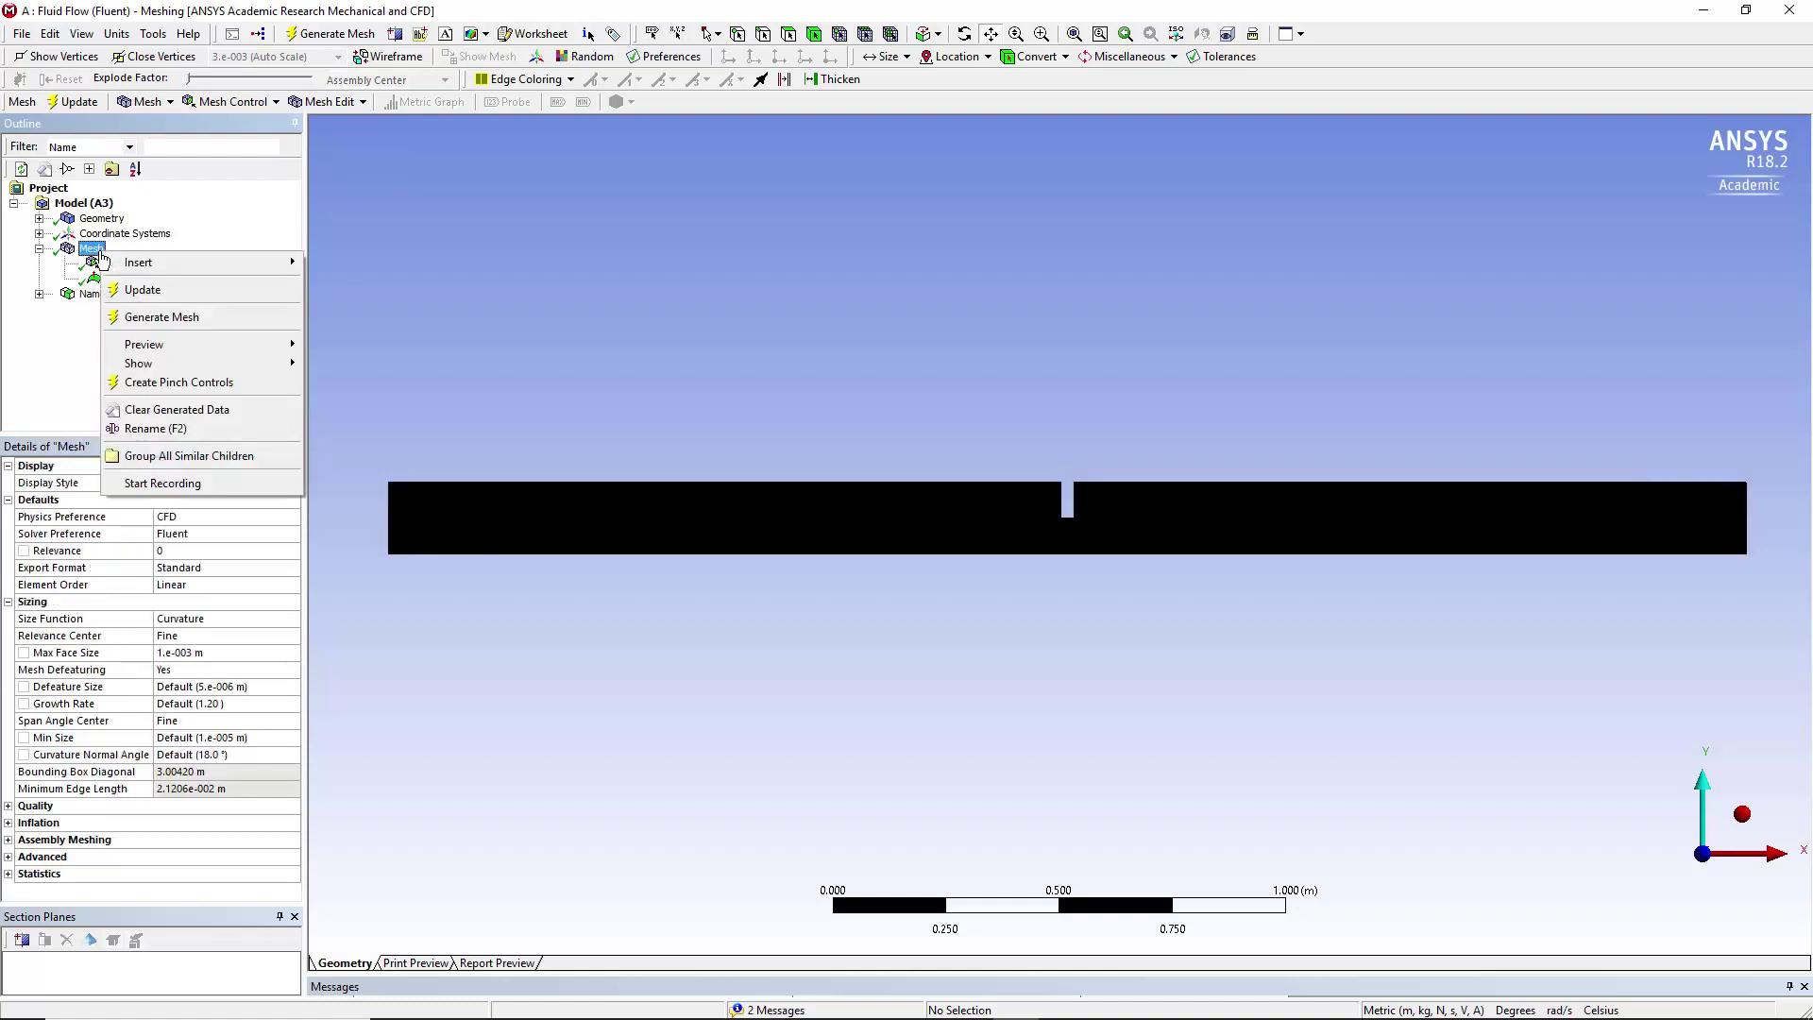
mouse_move(134, 270)
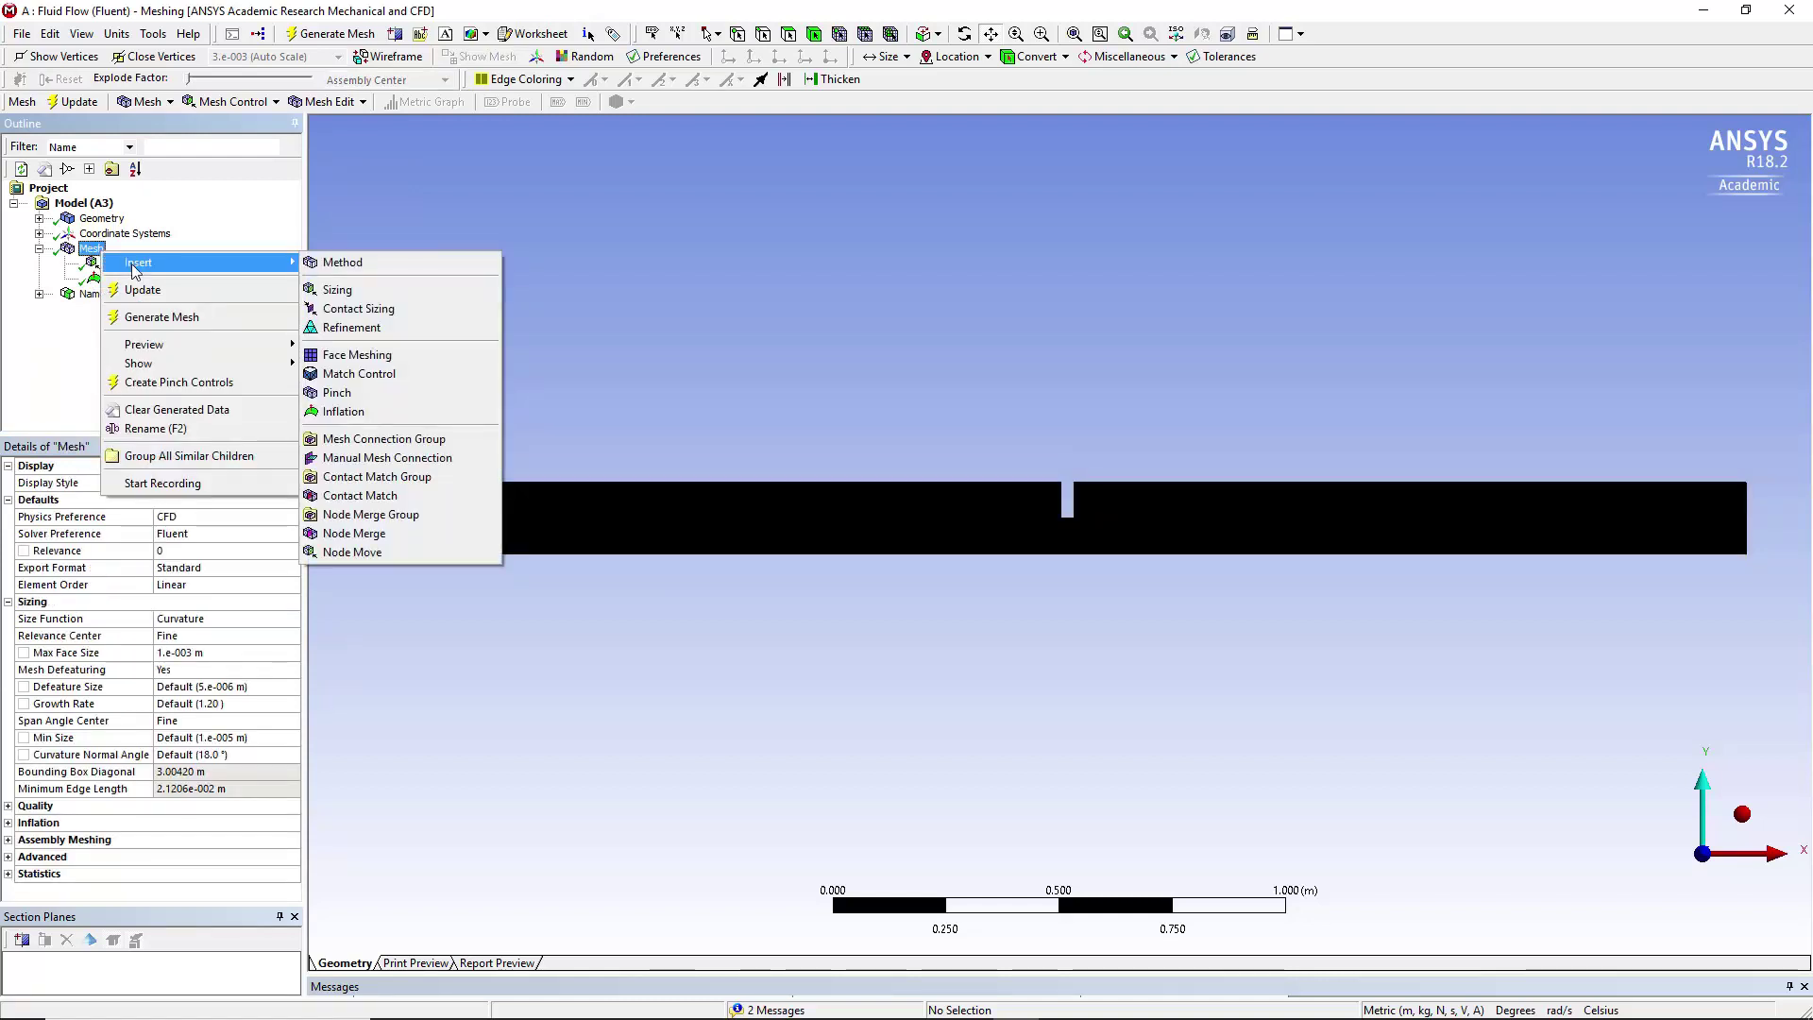
click(63, 364)
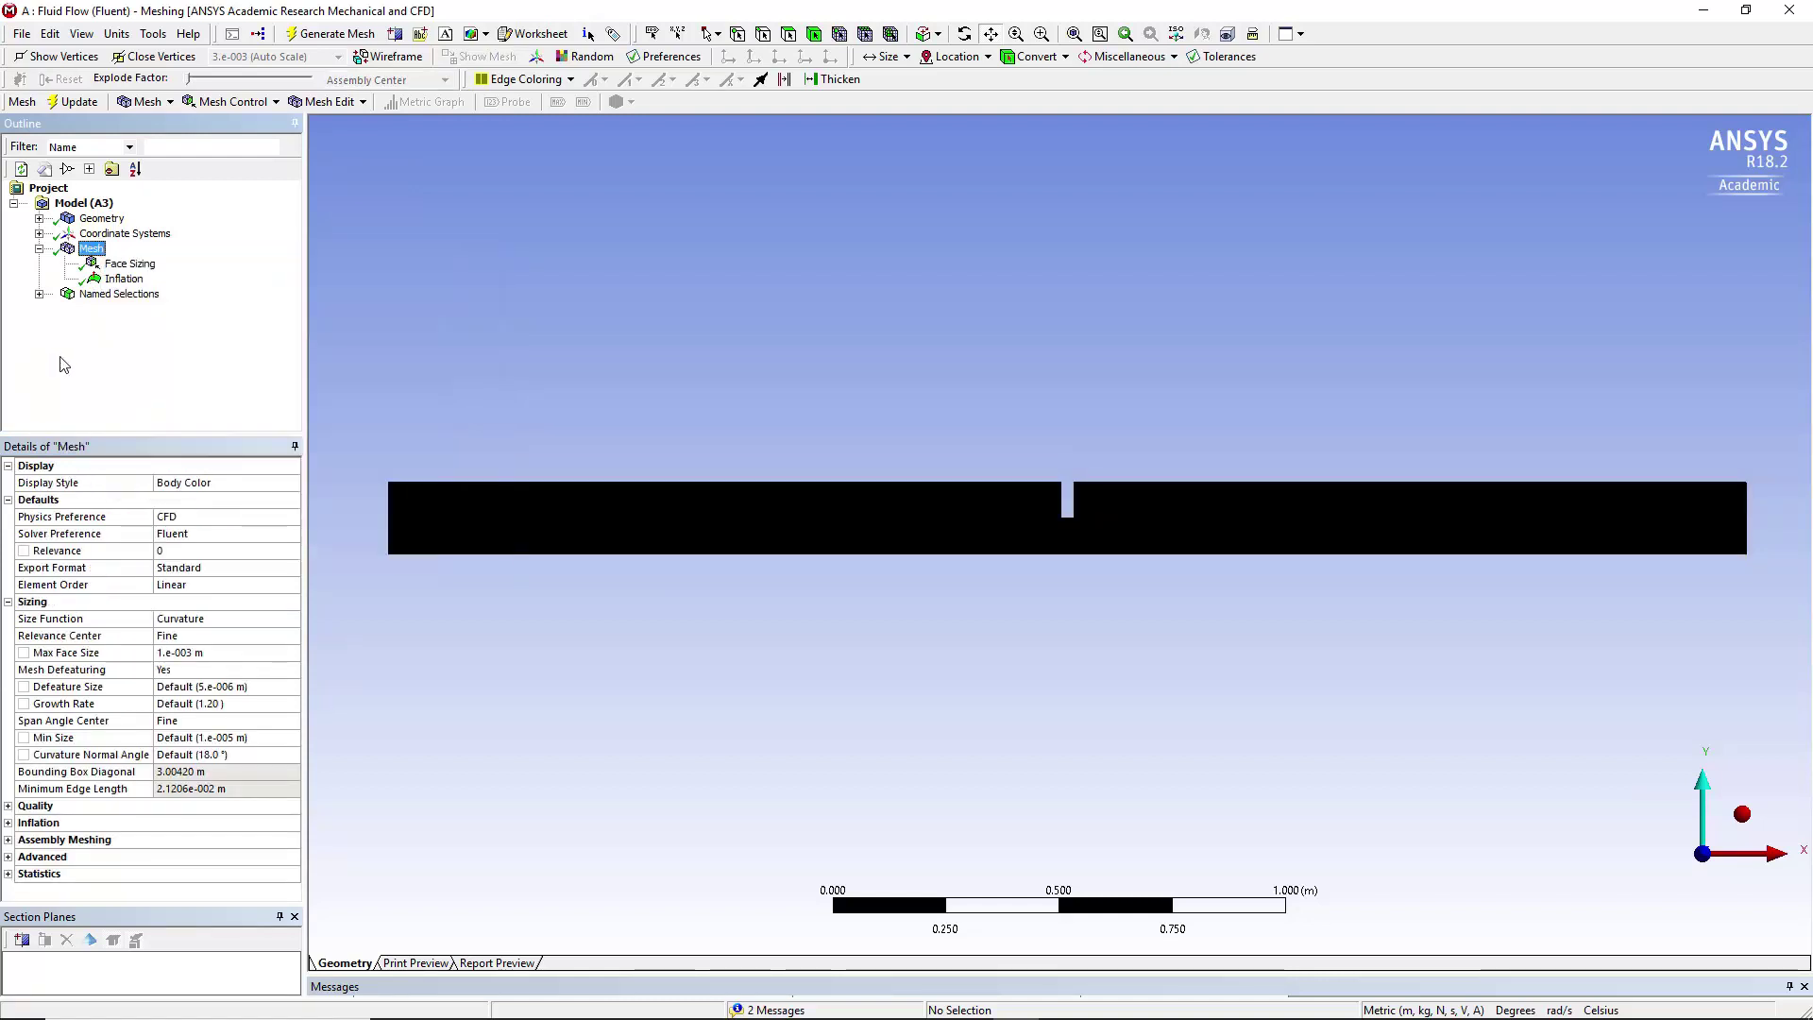
click(130, 263)
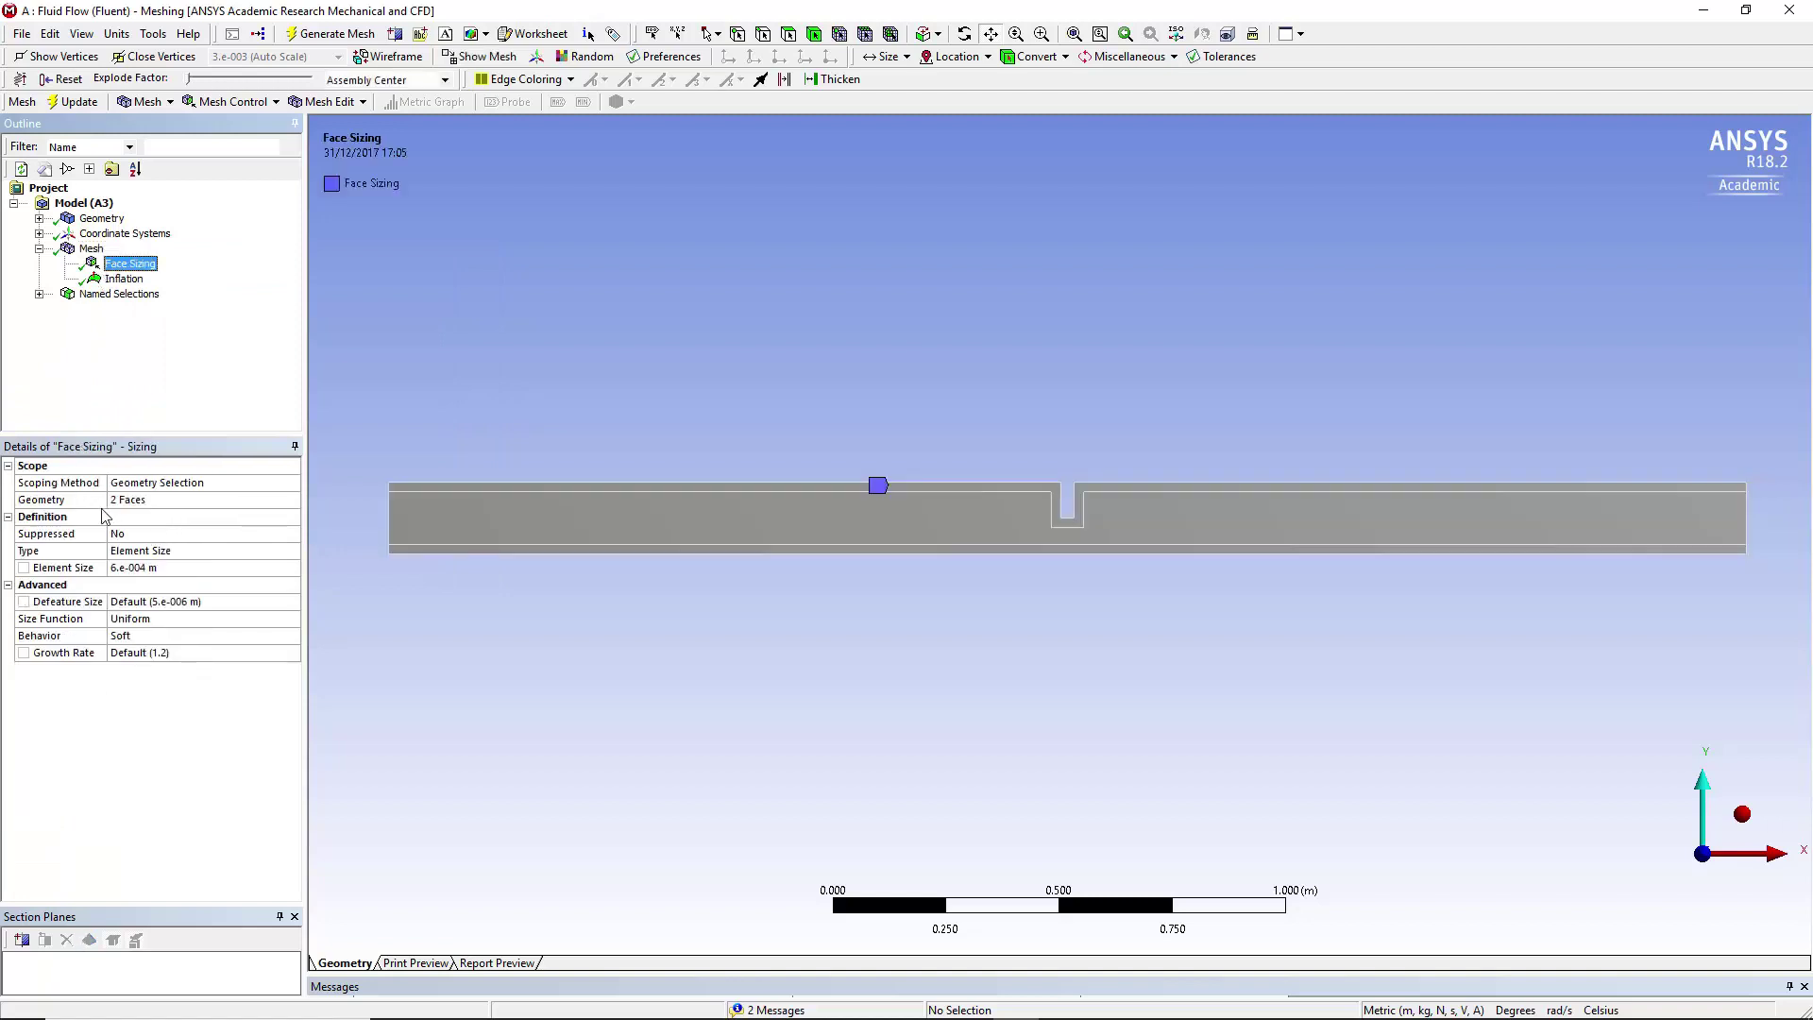
click(164, 500)
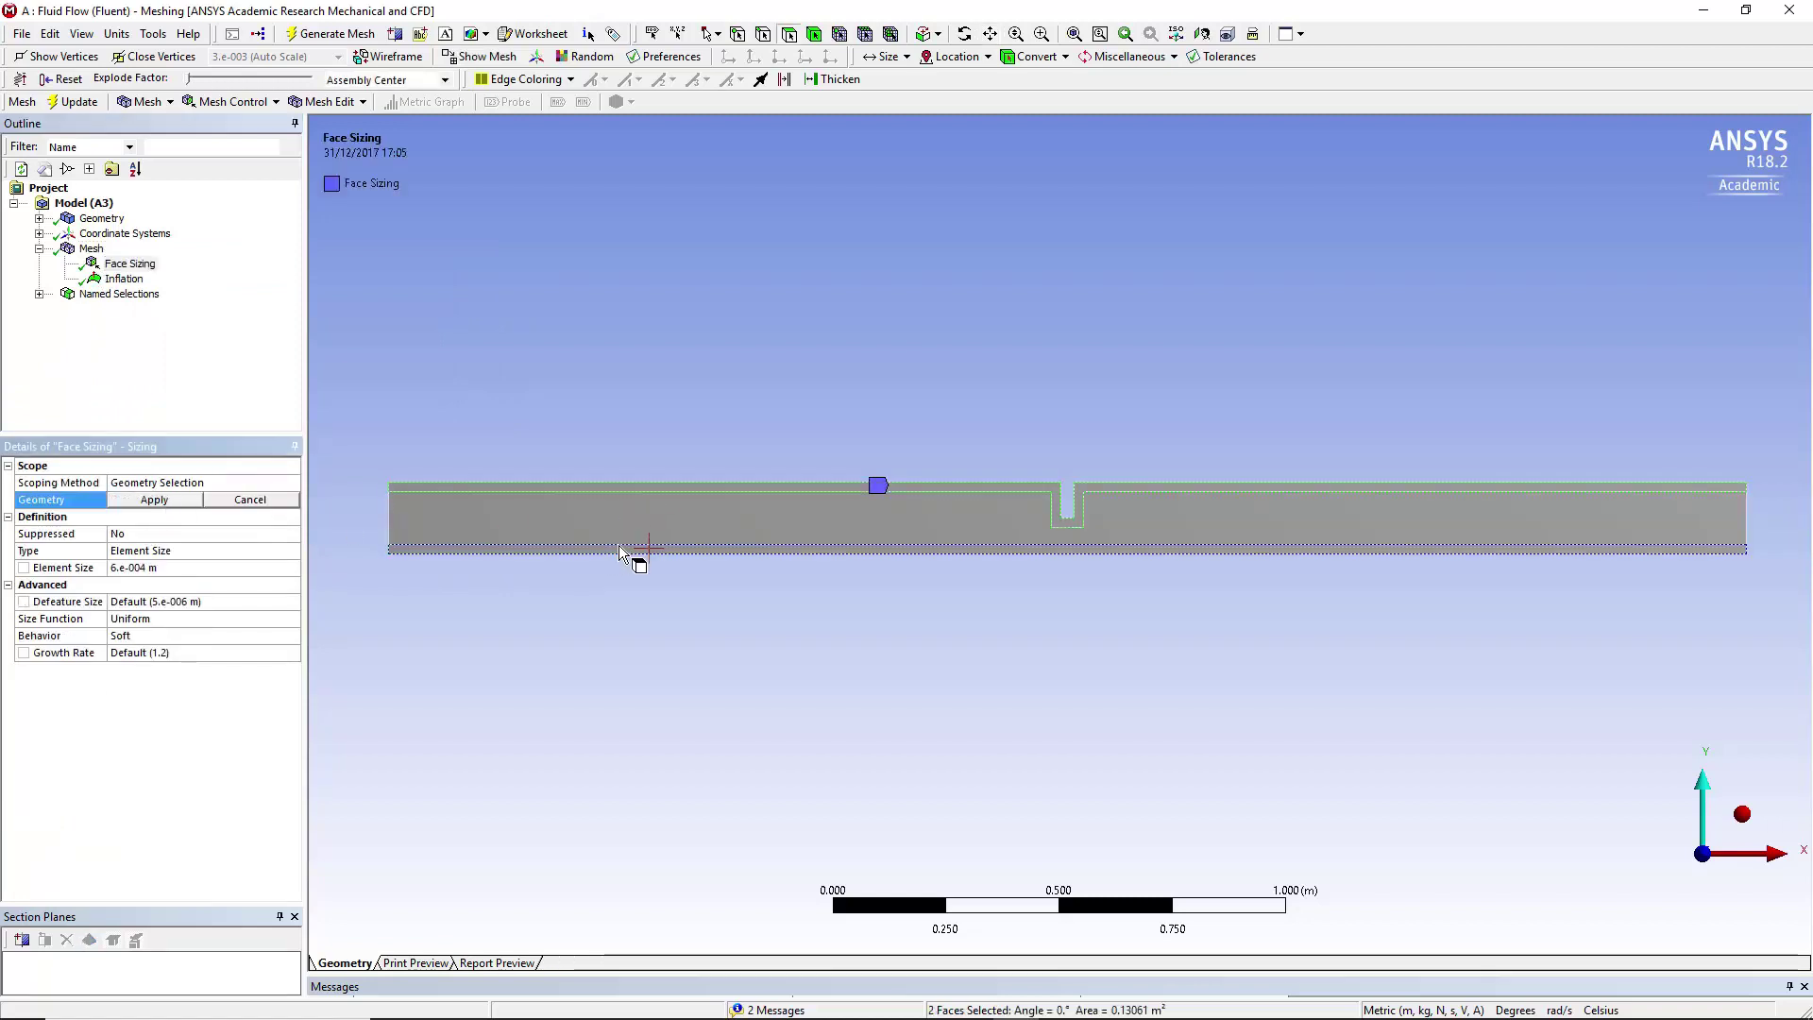
click(188, 379)
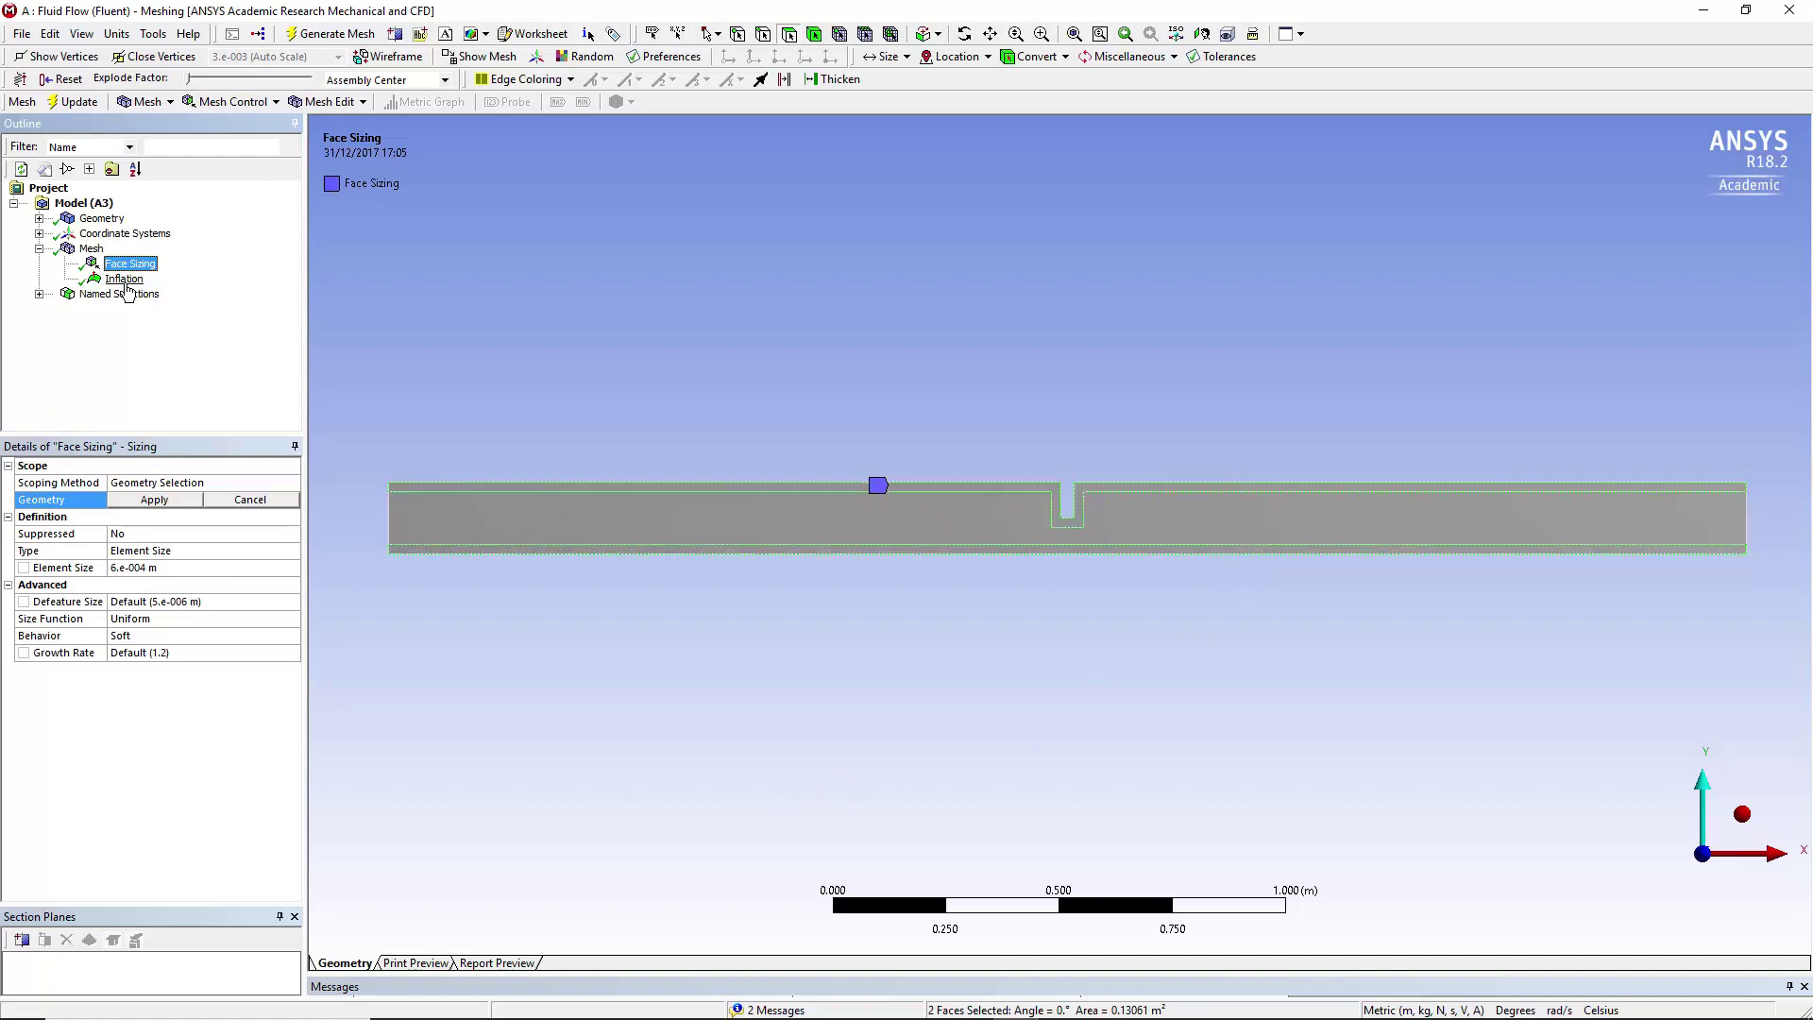
Scope the Inflation control to 3 faces and 6 boundary edges with smooth transition and 10 layers
click(125, 281)
right_click(92, 250)
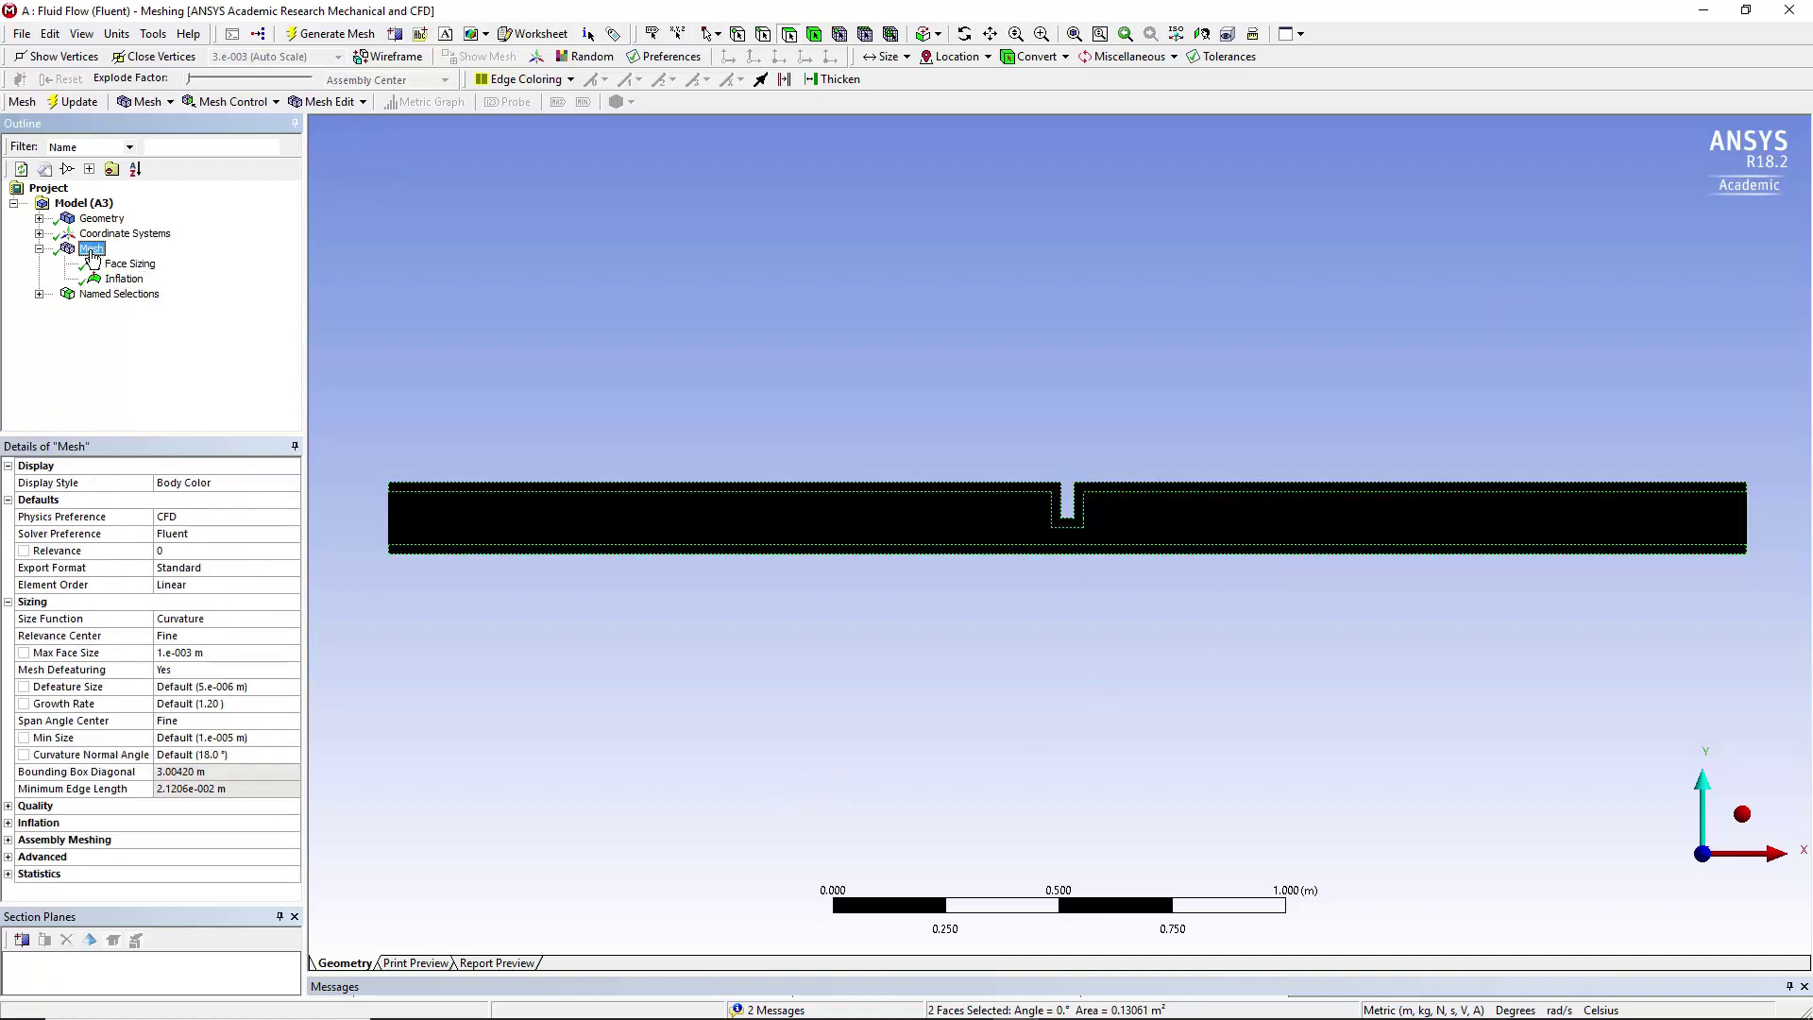
mouse_move(128, 264)
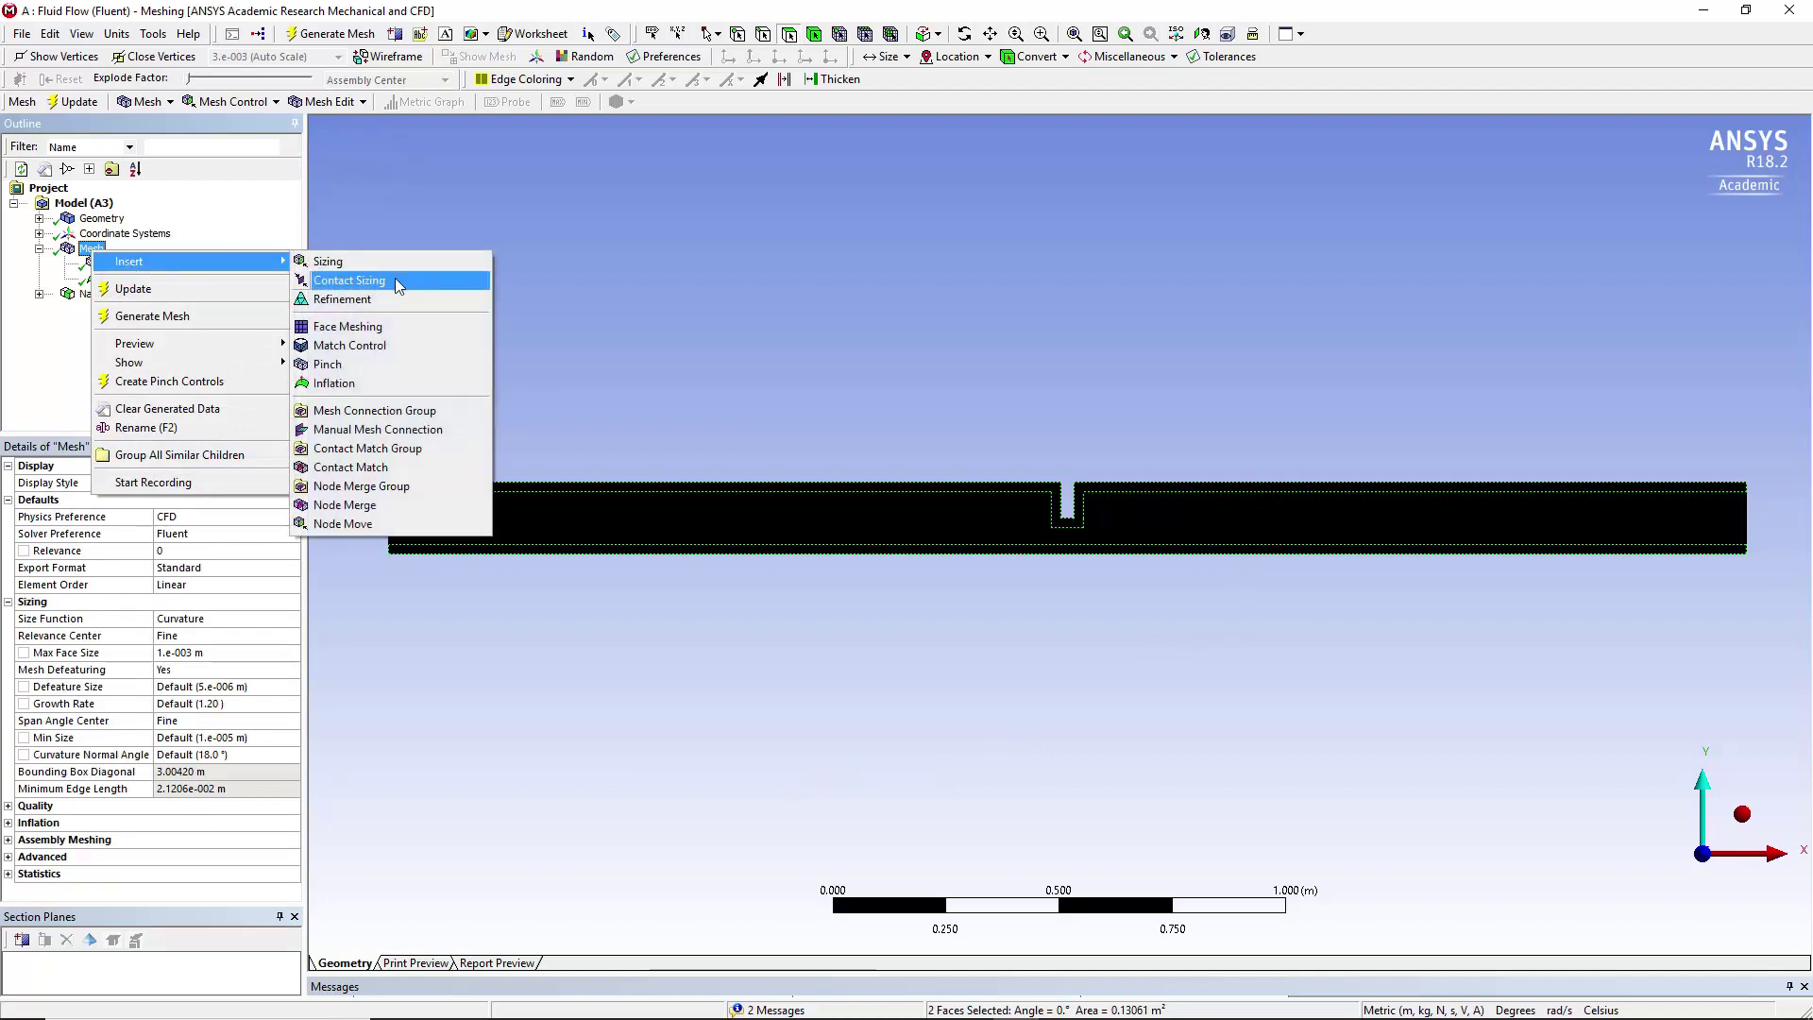
click(39, 389)
click(124, 279)
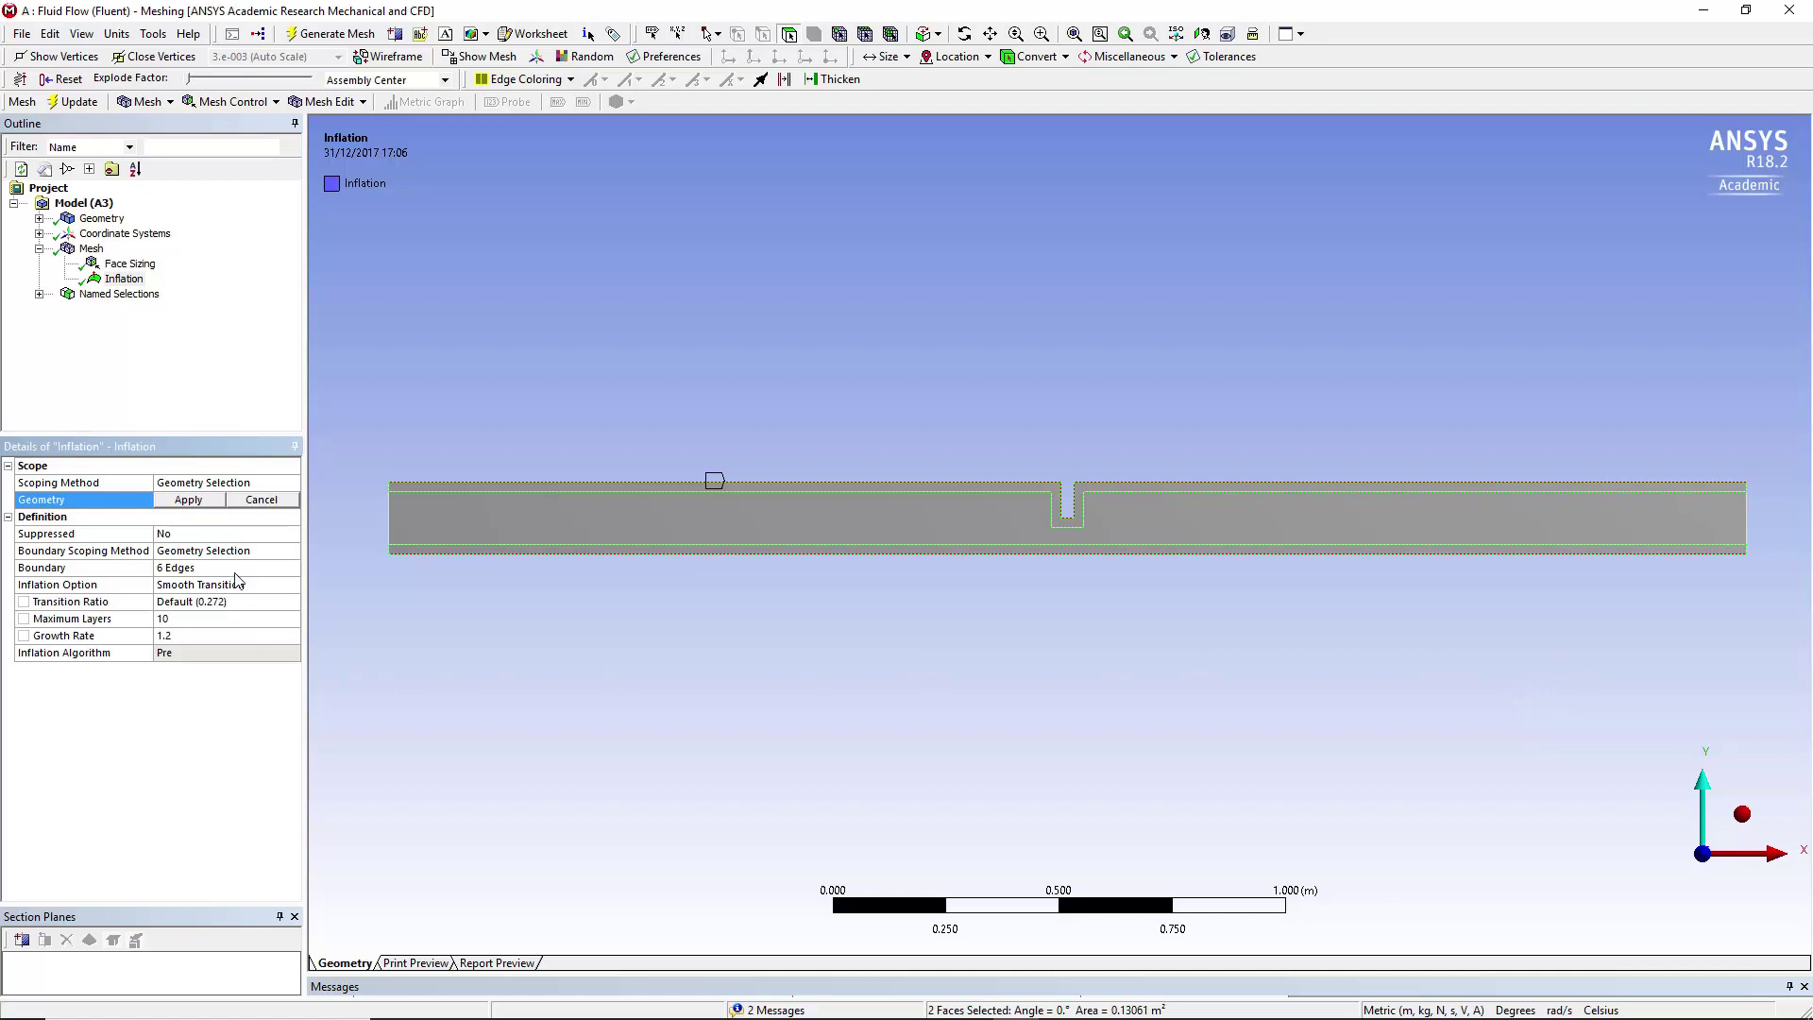
click(236, 567)
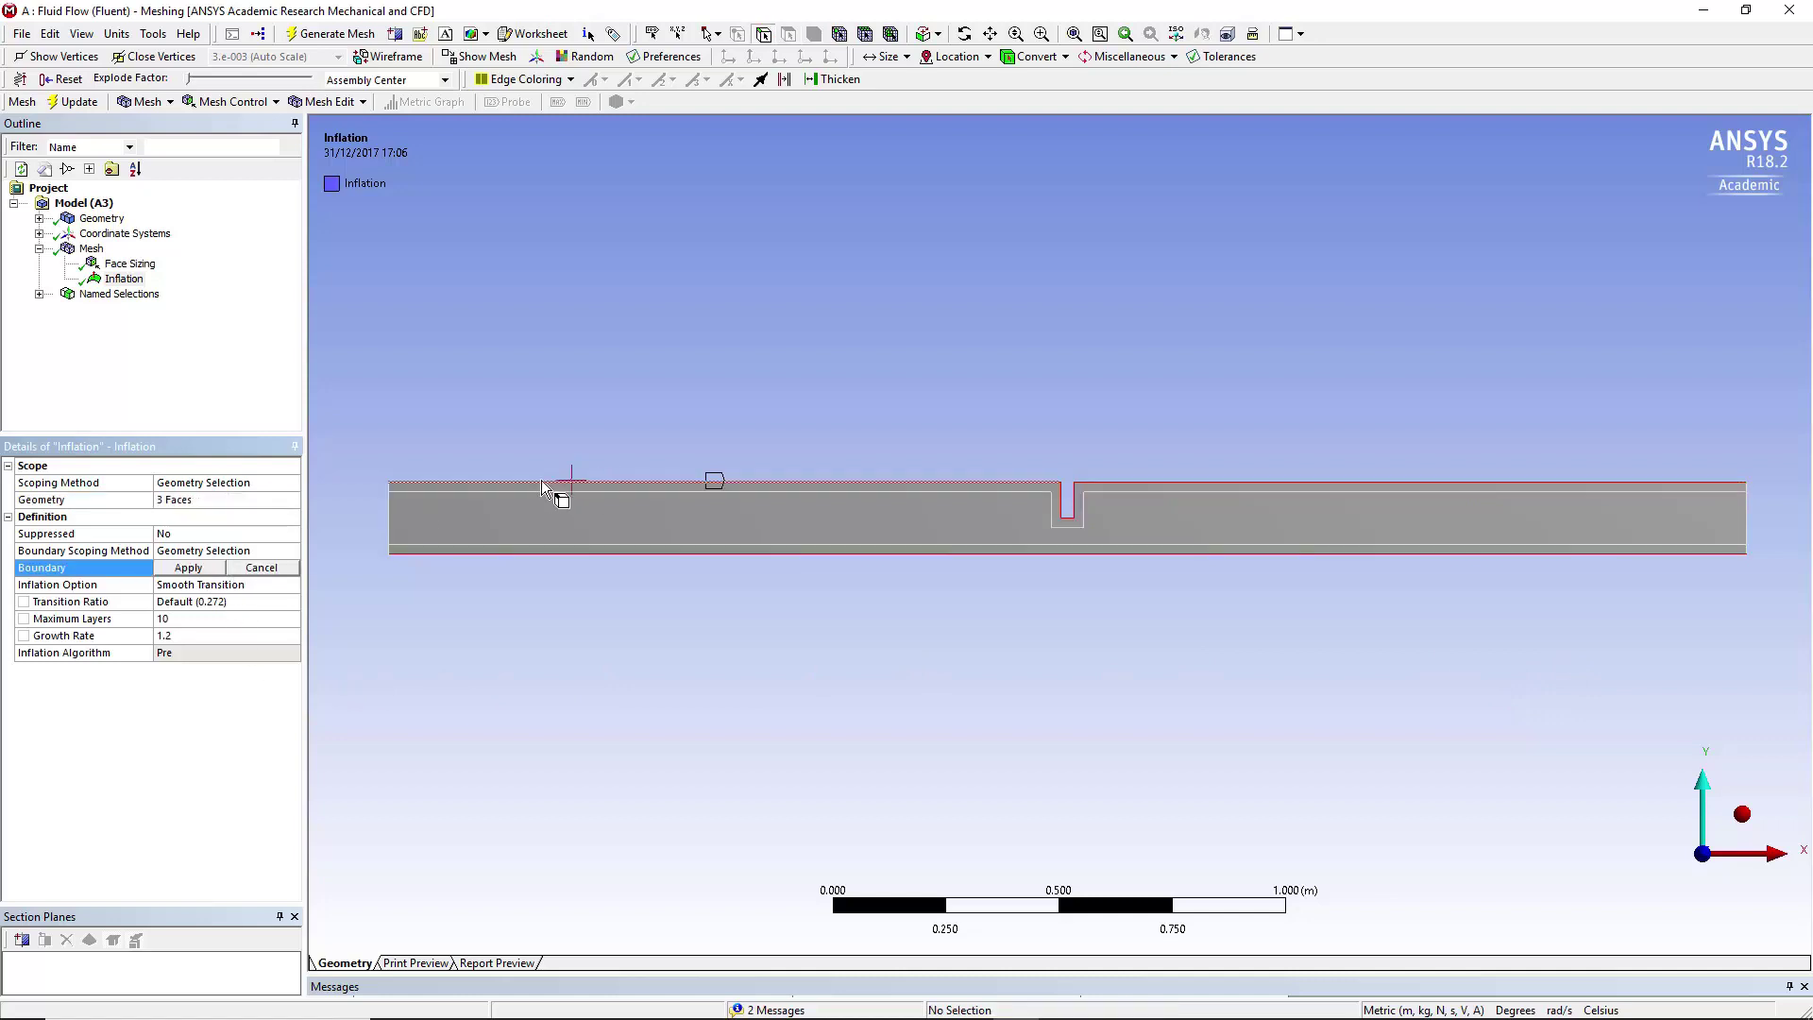
click(253, 553)
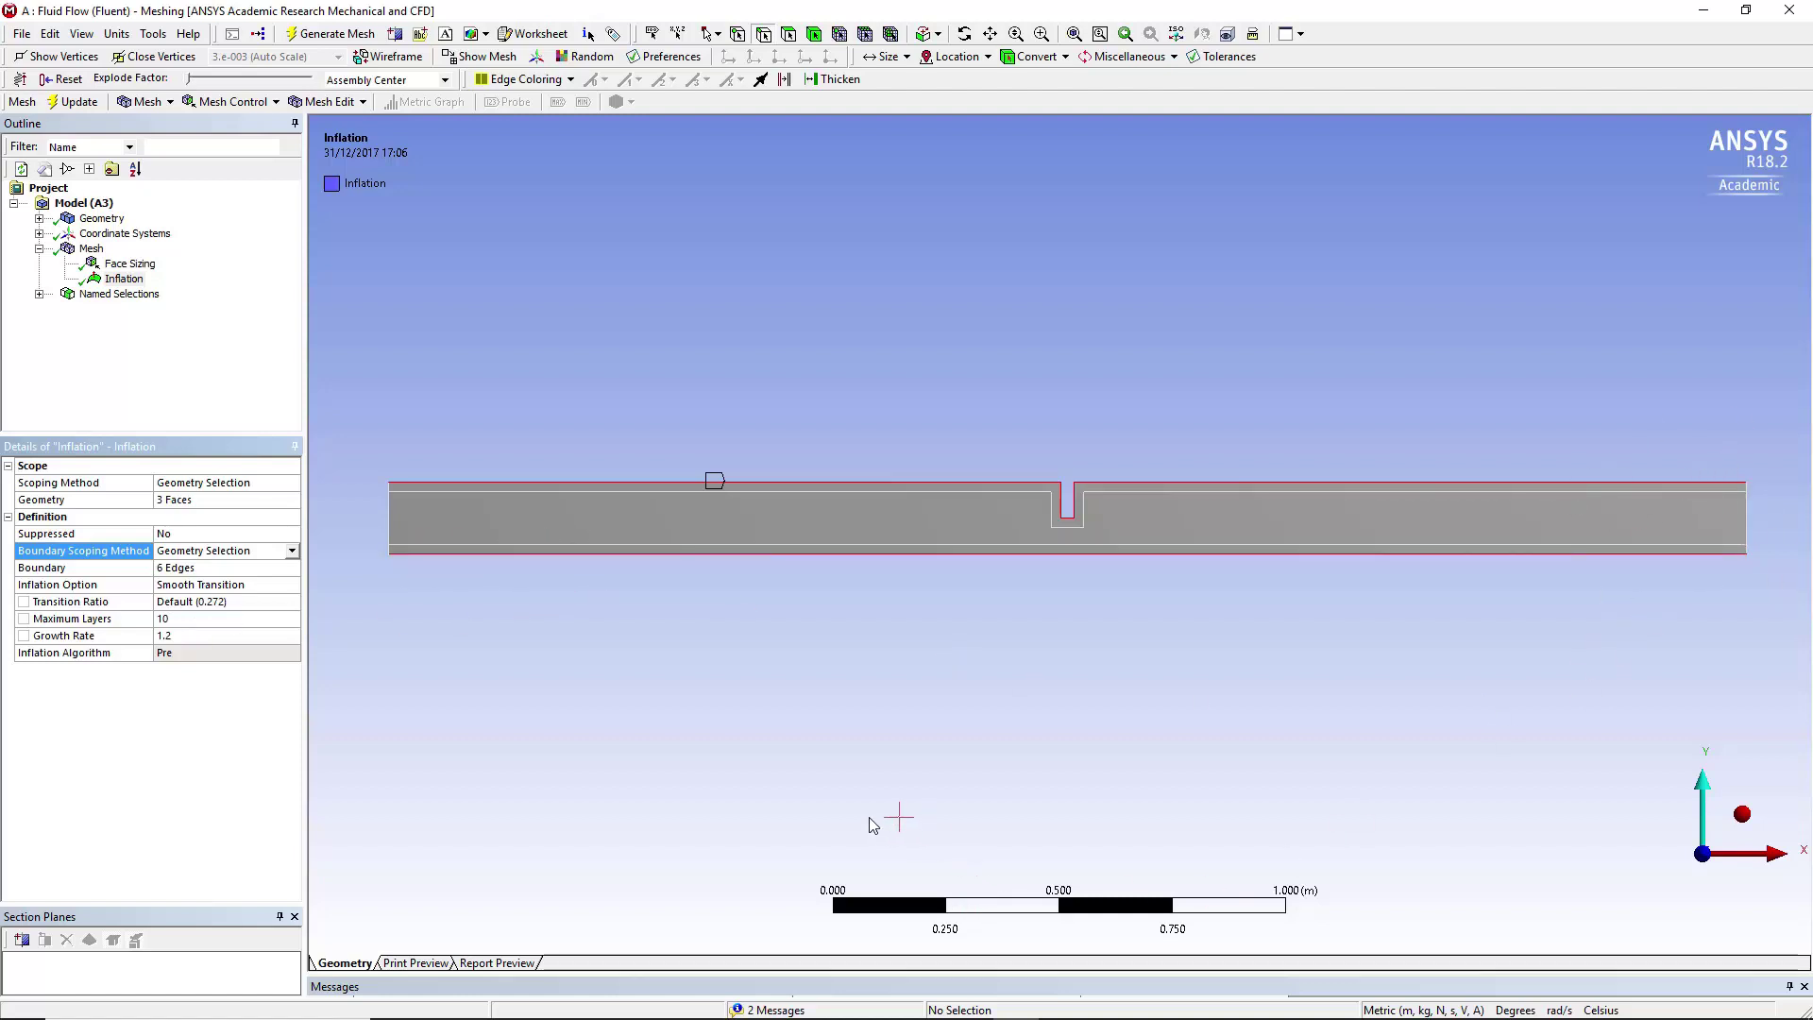
Generate the mesh for the whole valve domain and zoom in on the refined cells
right_click(90, 250)
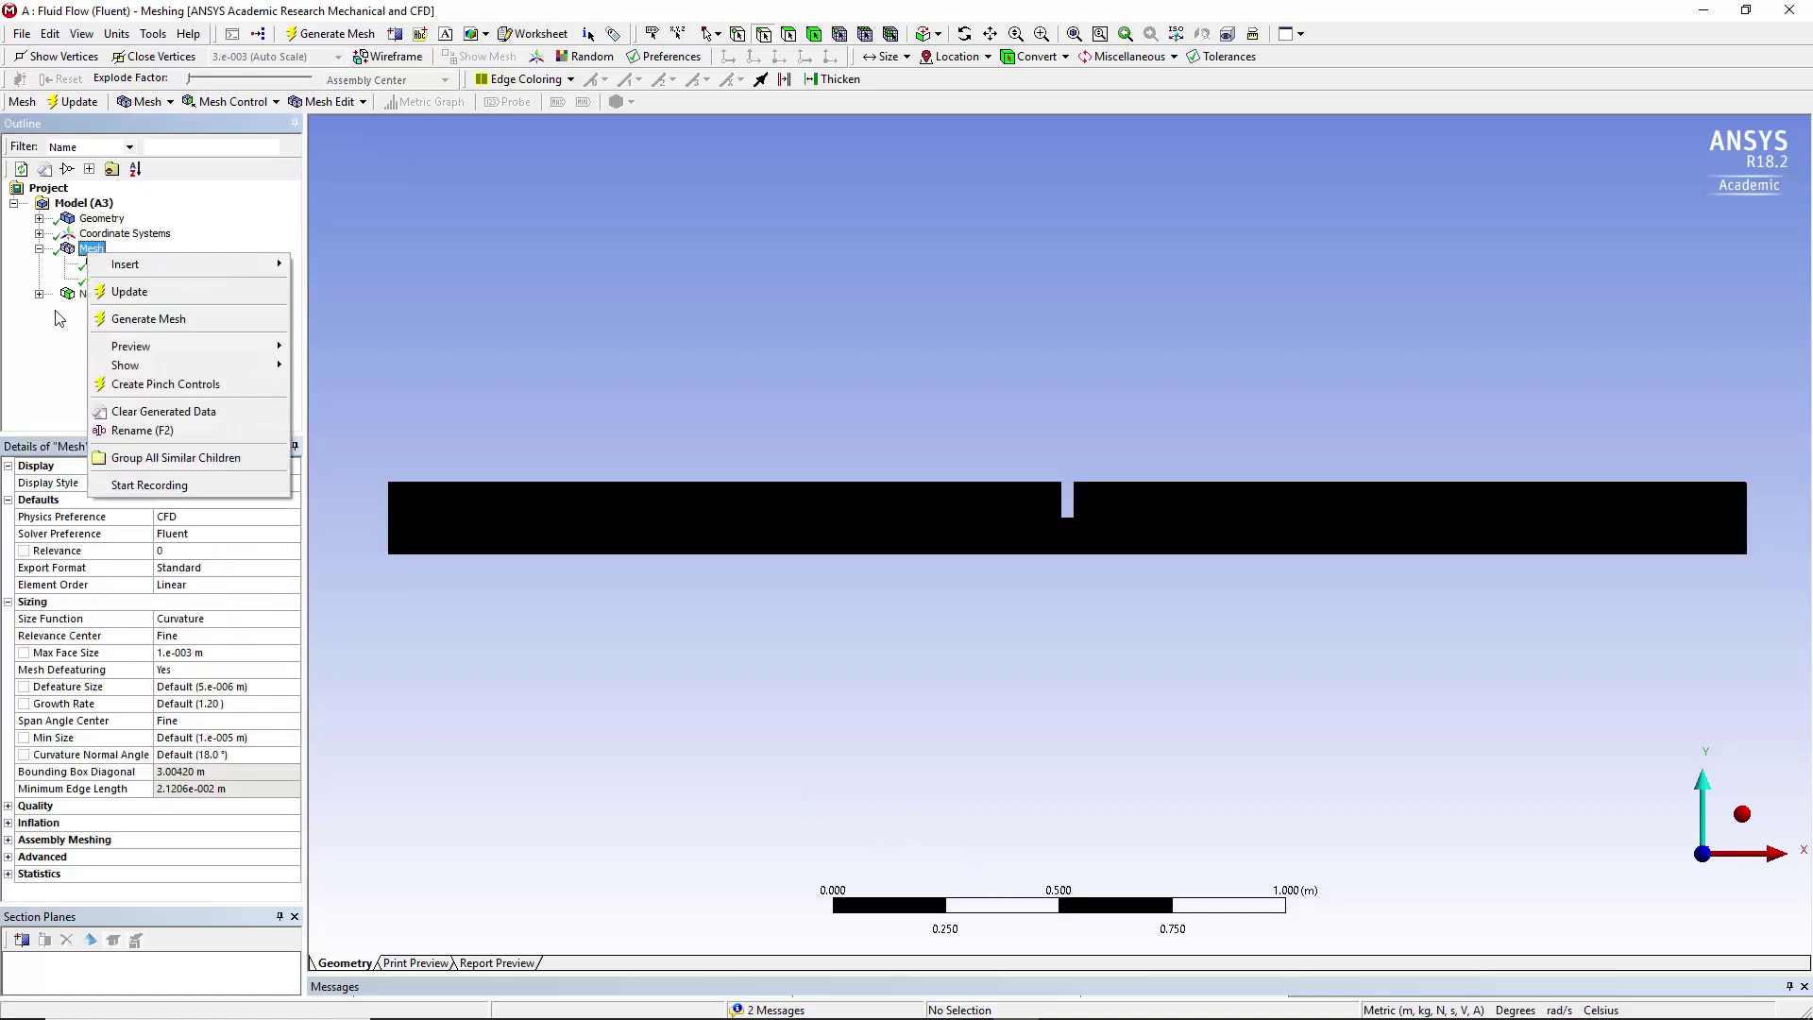
click(45, 371)
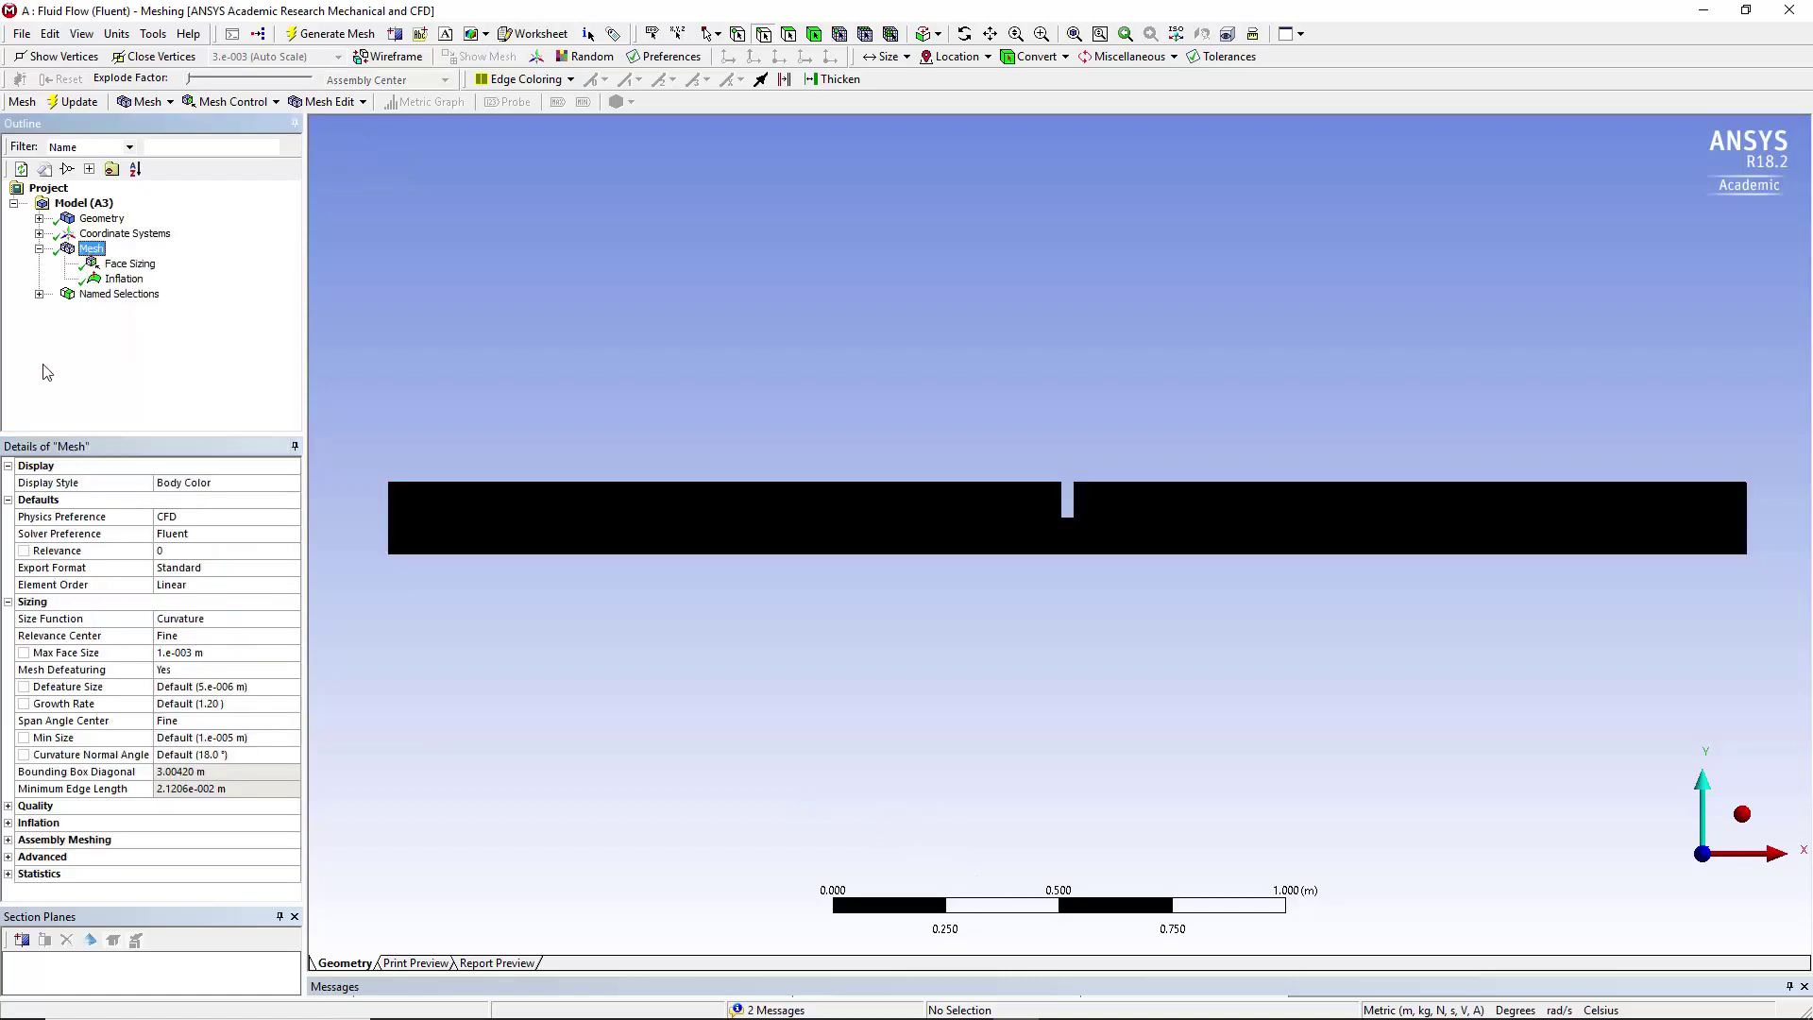
scroll(1114, 548, up, 2)
scroll(1114, 547, up, 3)
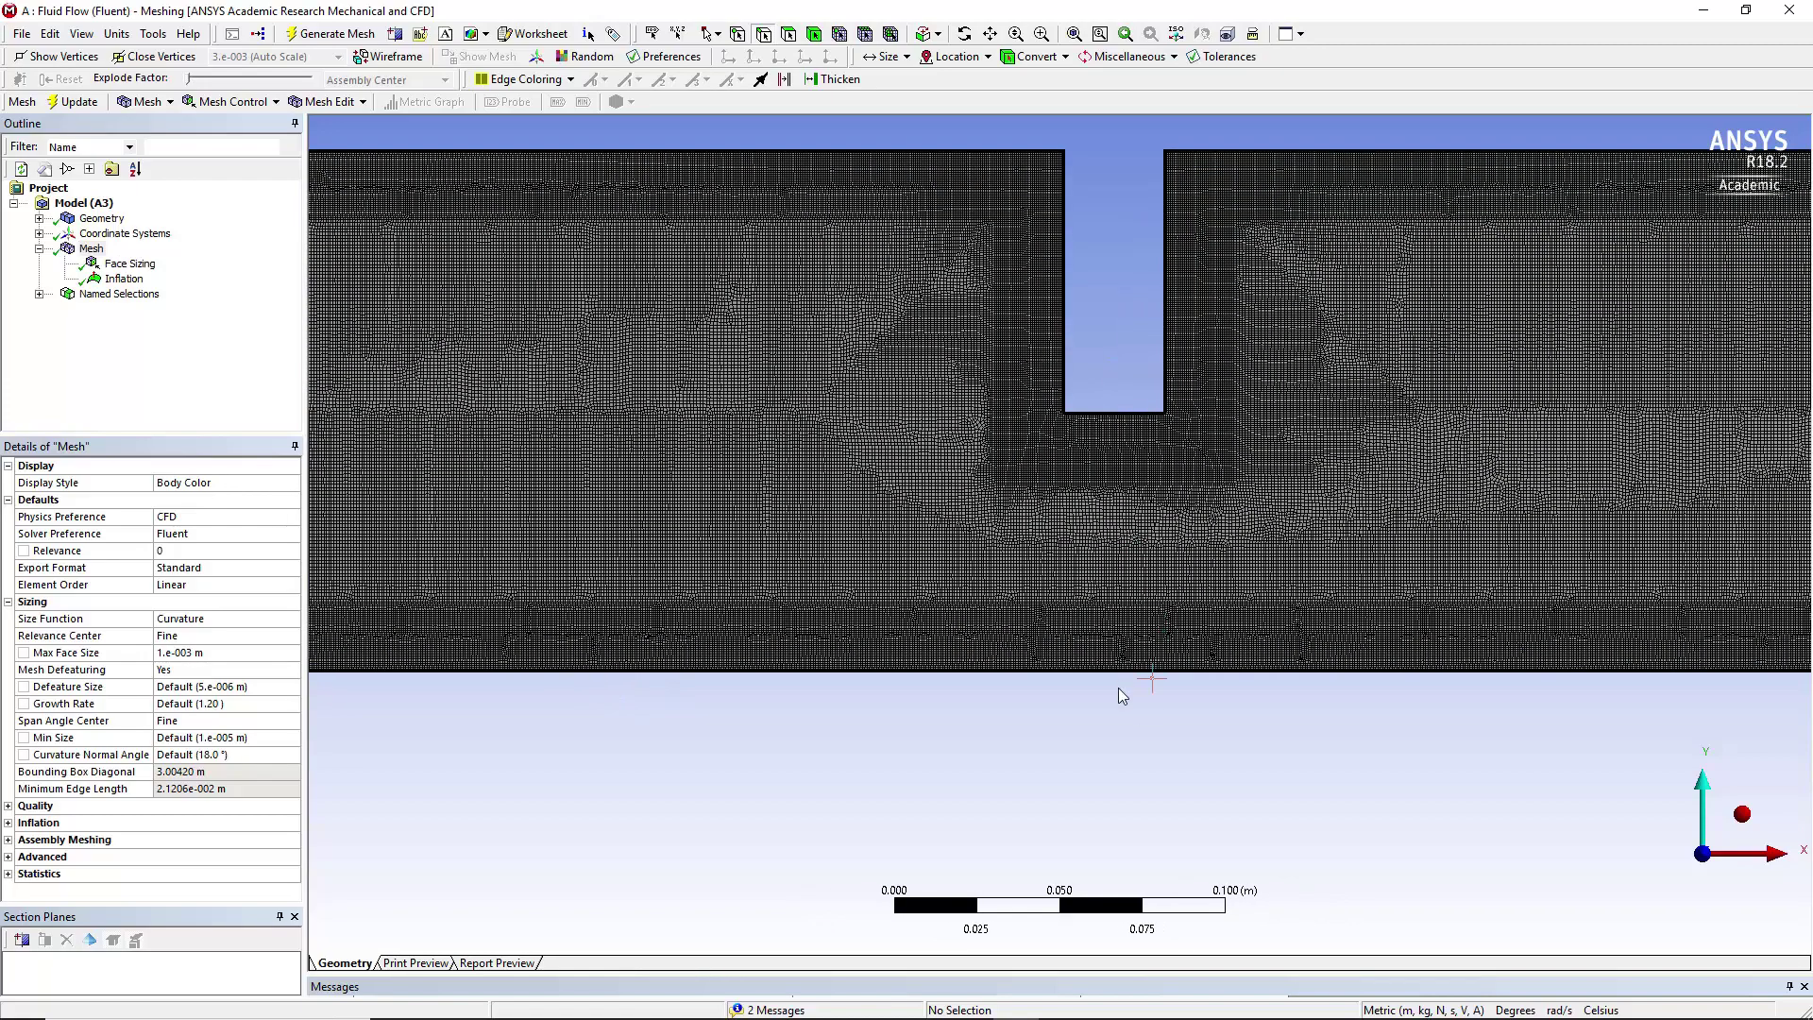
scroll(1095, 730, up, 1)
scroll(1092, 729, down, 2)
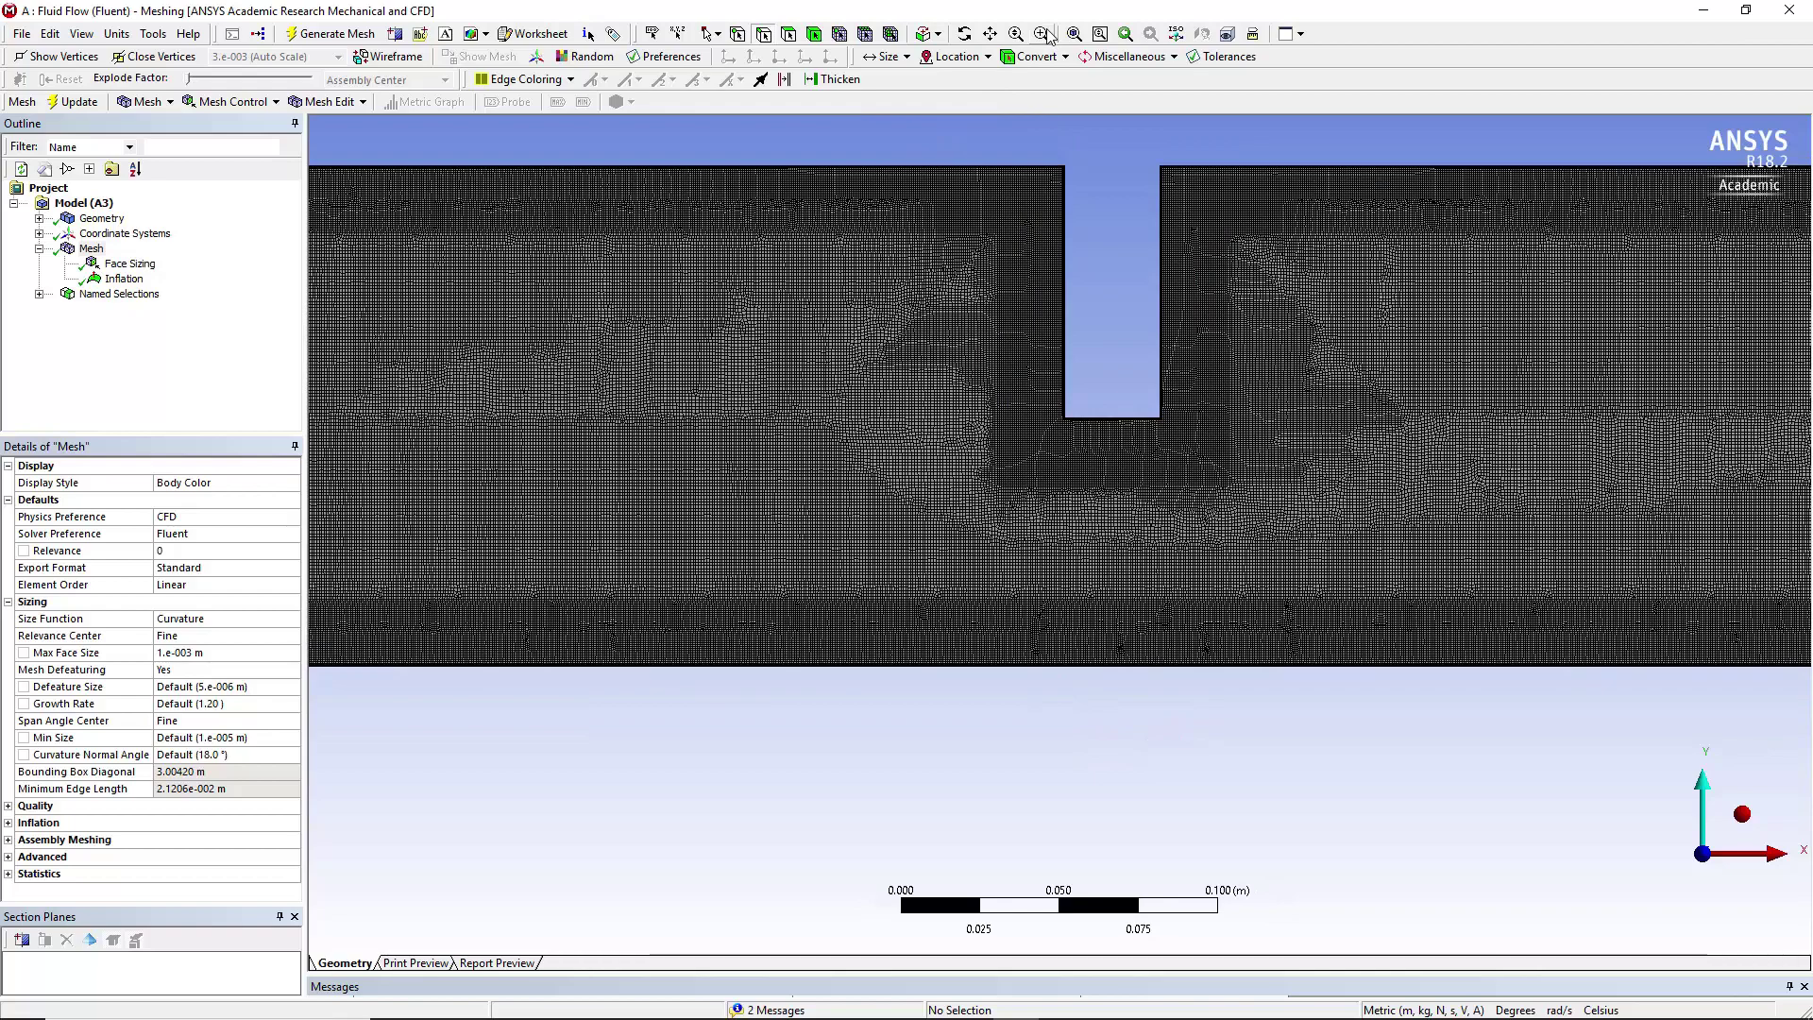
scroll(714, 221, up, 1)
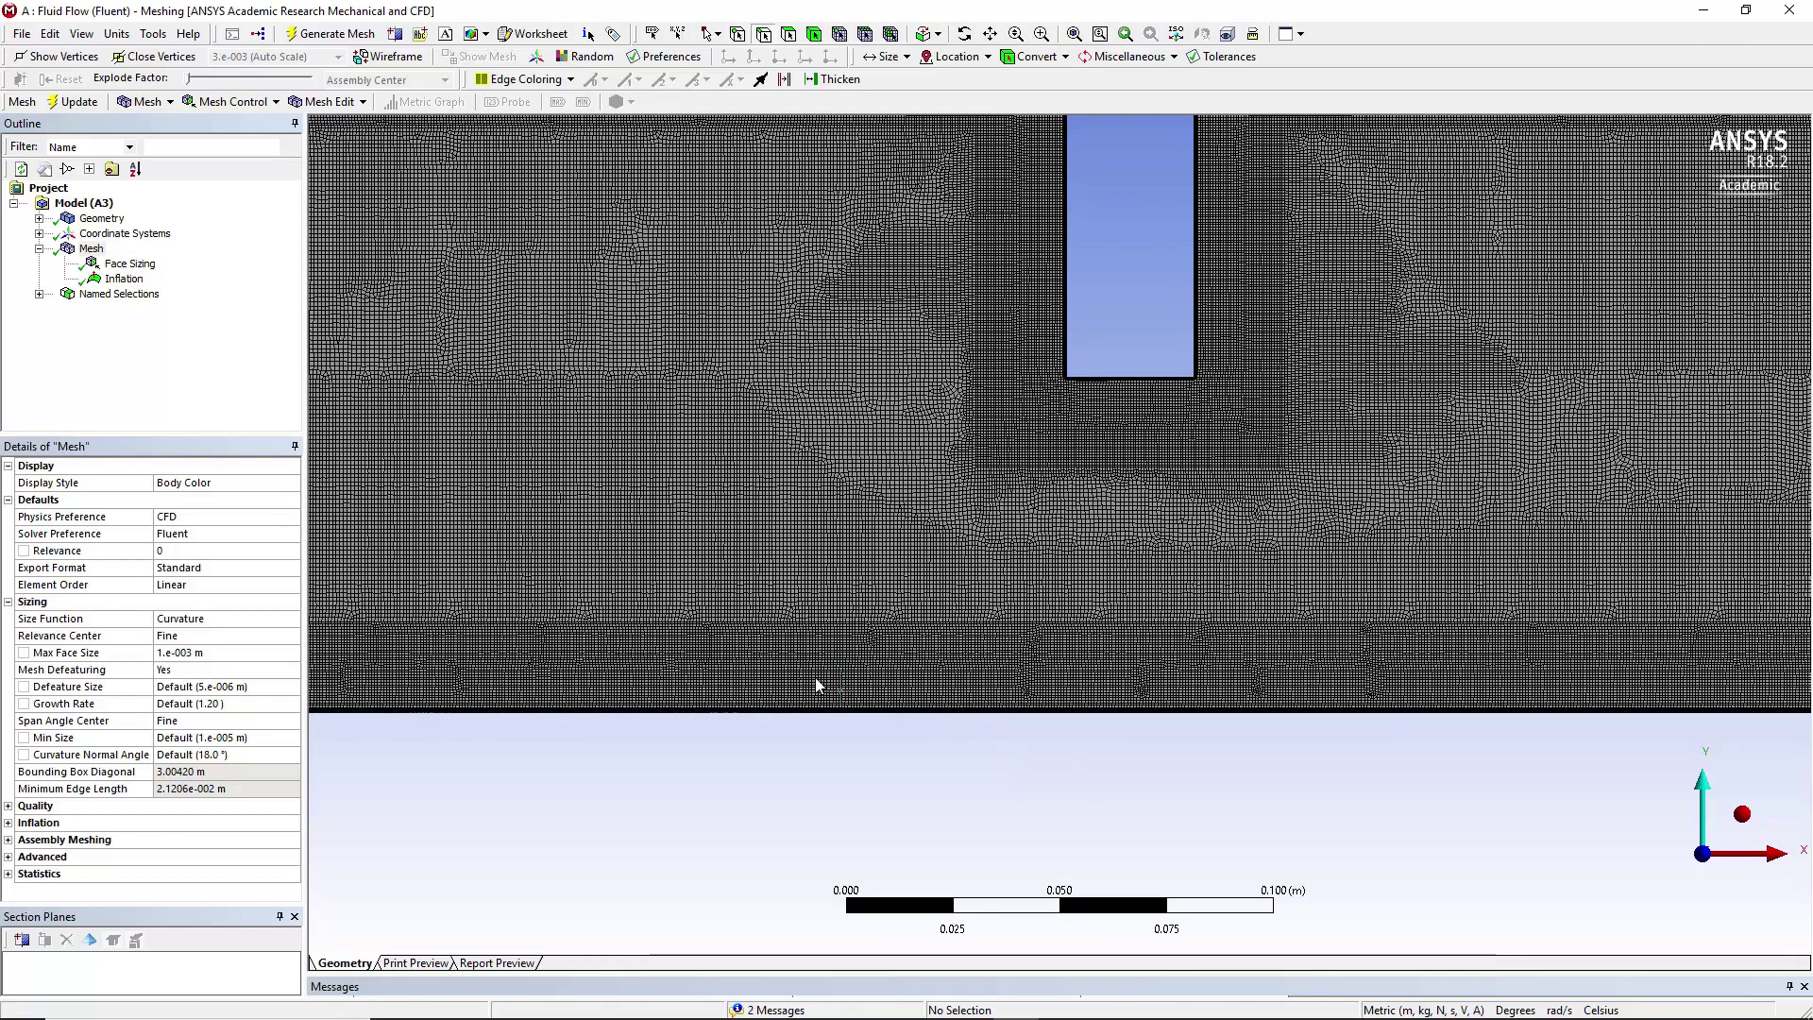
scroll(992, 748, up, 5)
scroll(849, 437, down, 1)
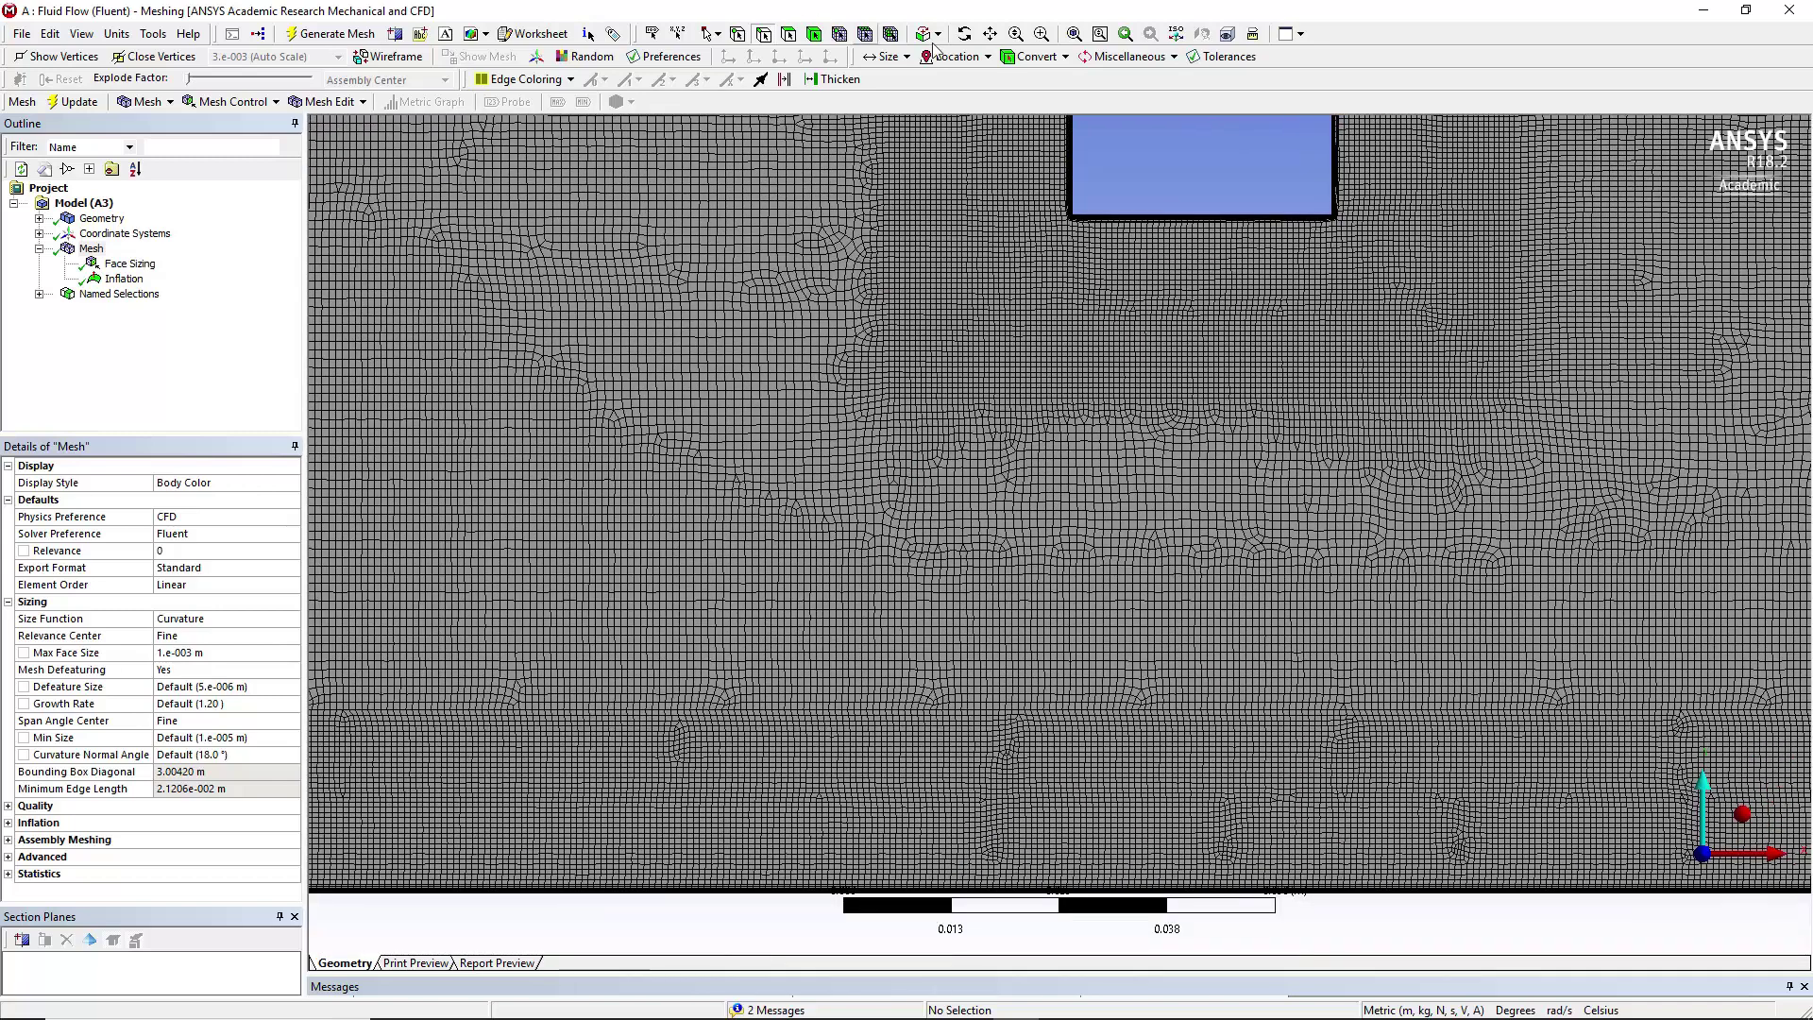
Pan across the mesh to inspect the lower wall layers, the valve notch and the left pipe end
click(990, 33)
mouse_move(1005, 743)
mouse_down()
mouse_move(991, 344)
mouse_move(975, 482)
mouse_move(1024, 809)
mouse_move(1011, 388)
mouse_move(970, 622)
mouse_up()
scroll(965, 633, down, 3)
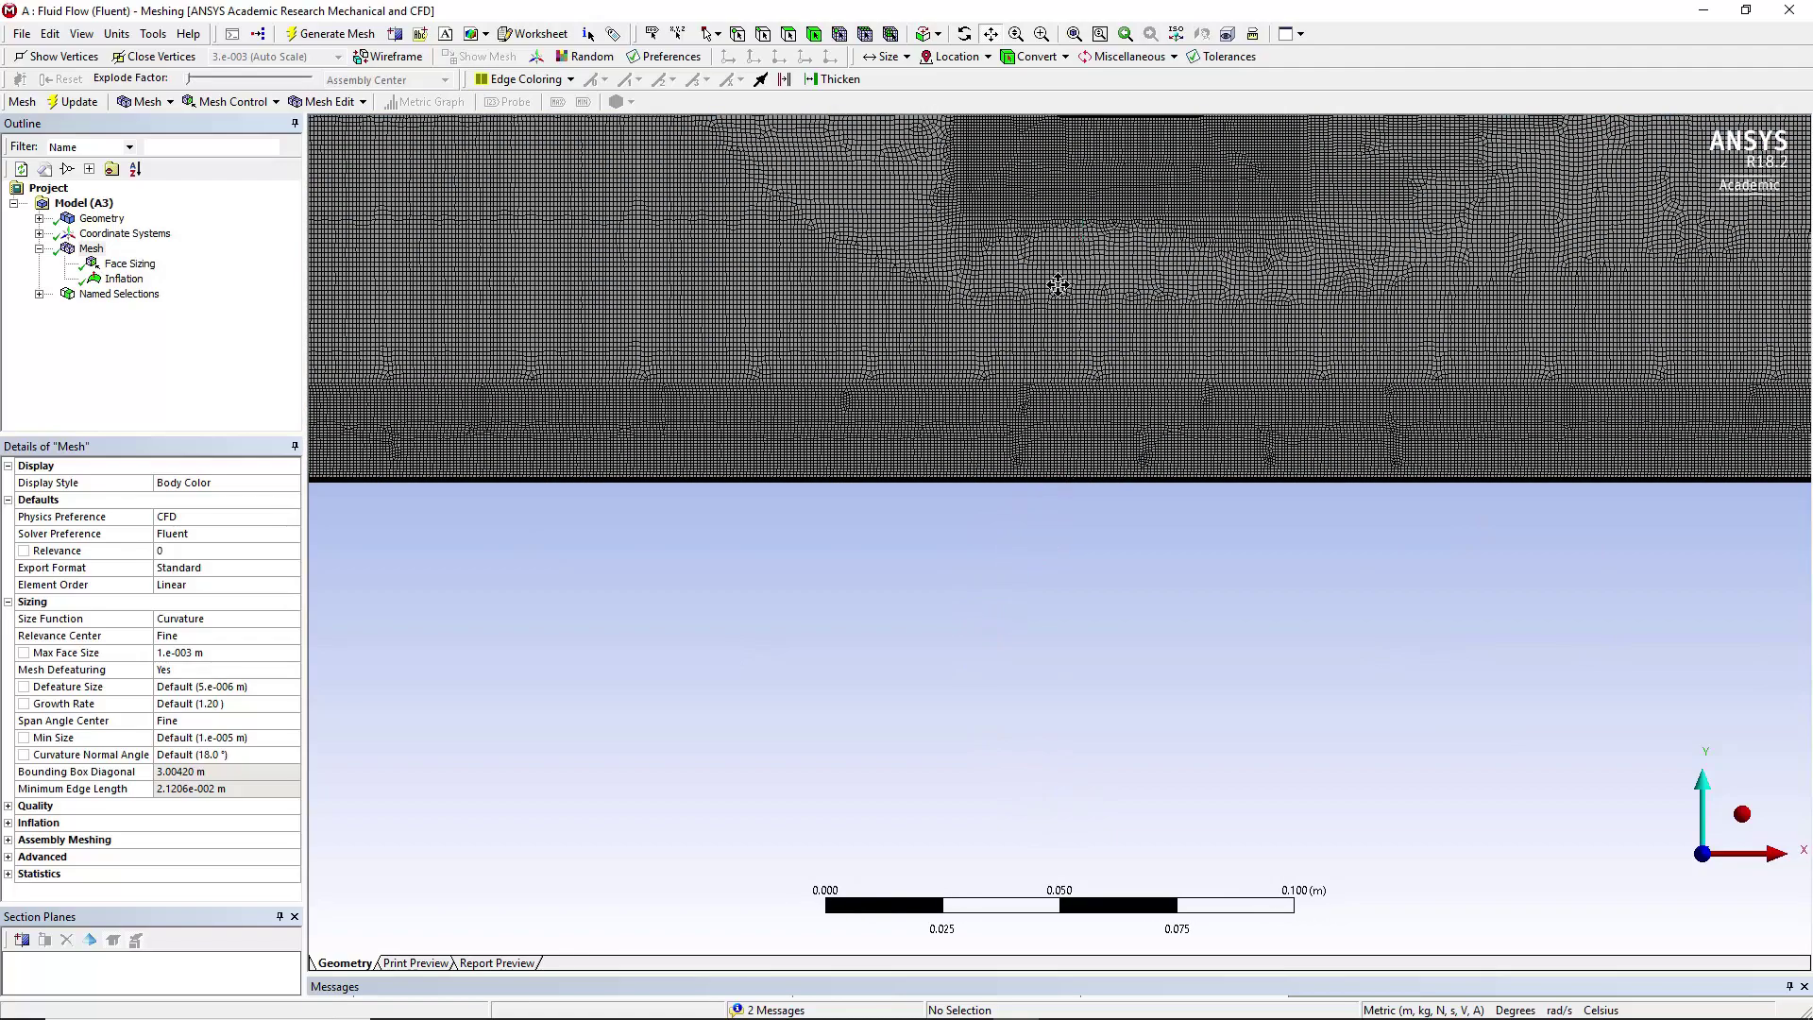
drag(1057, 293, 1092, 457)
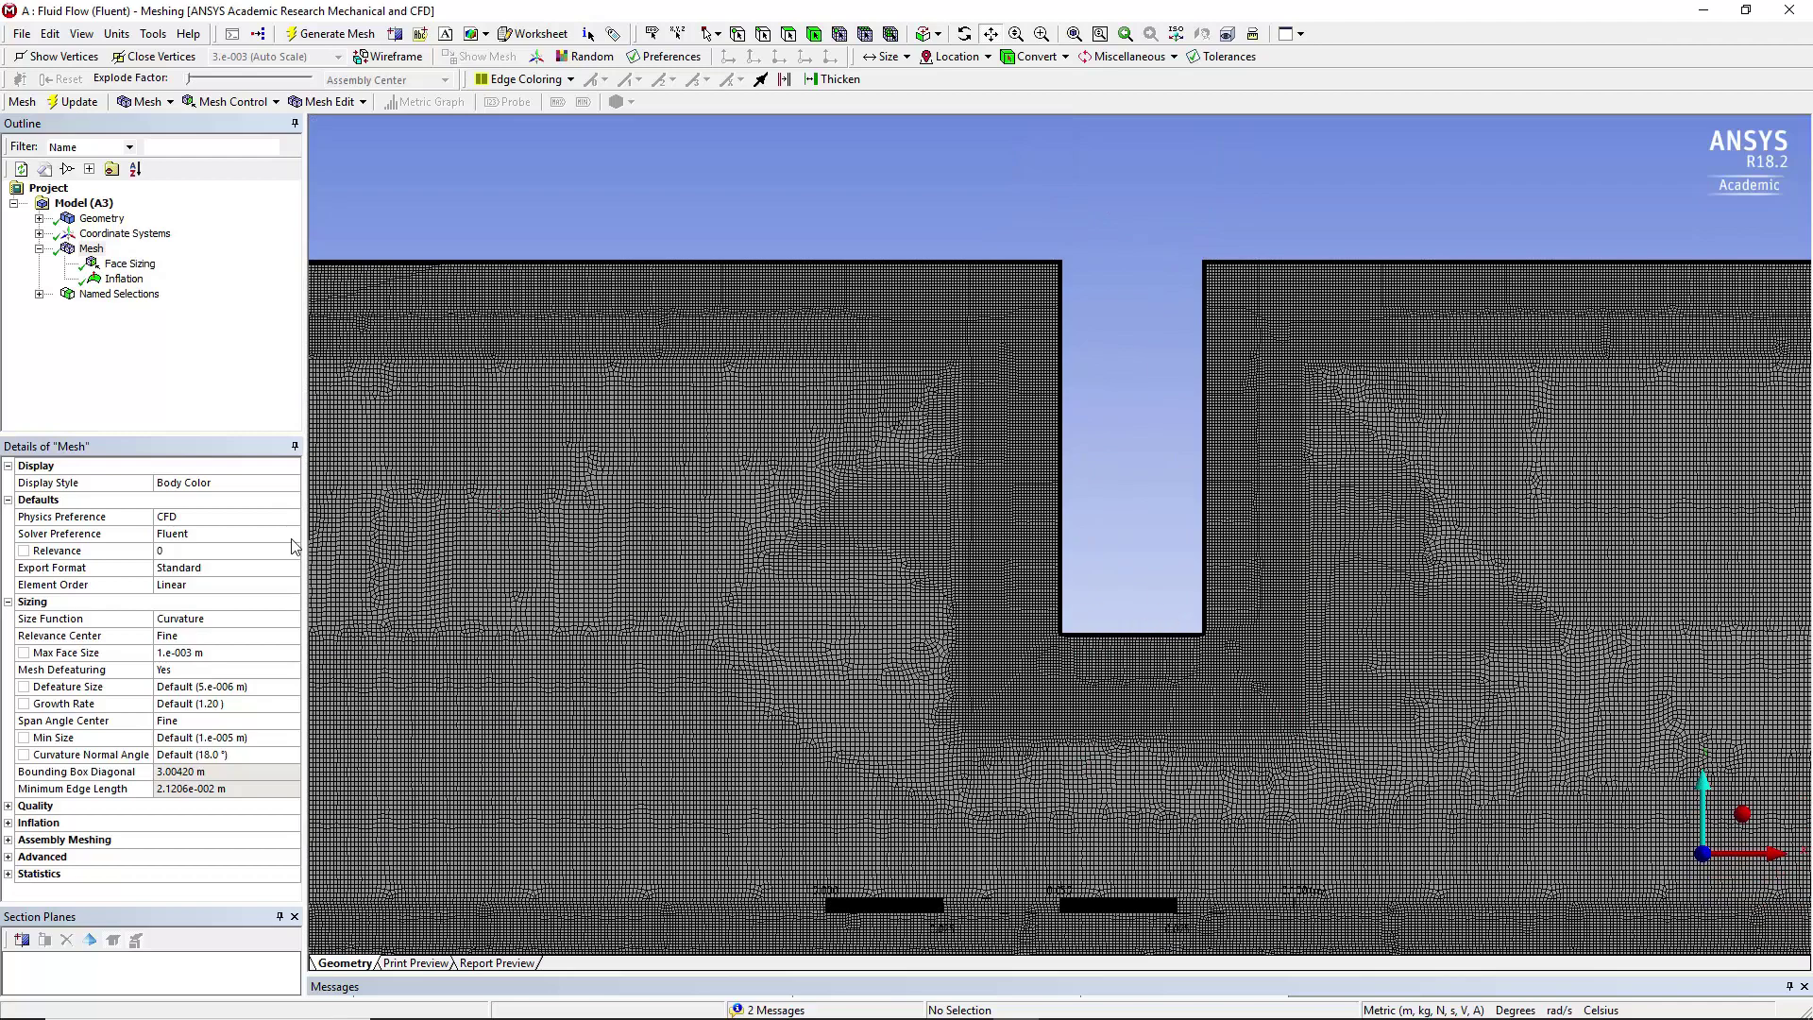
scroll(1123, 454, down, 4)
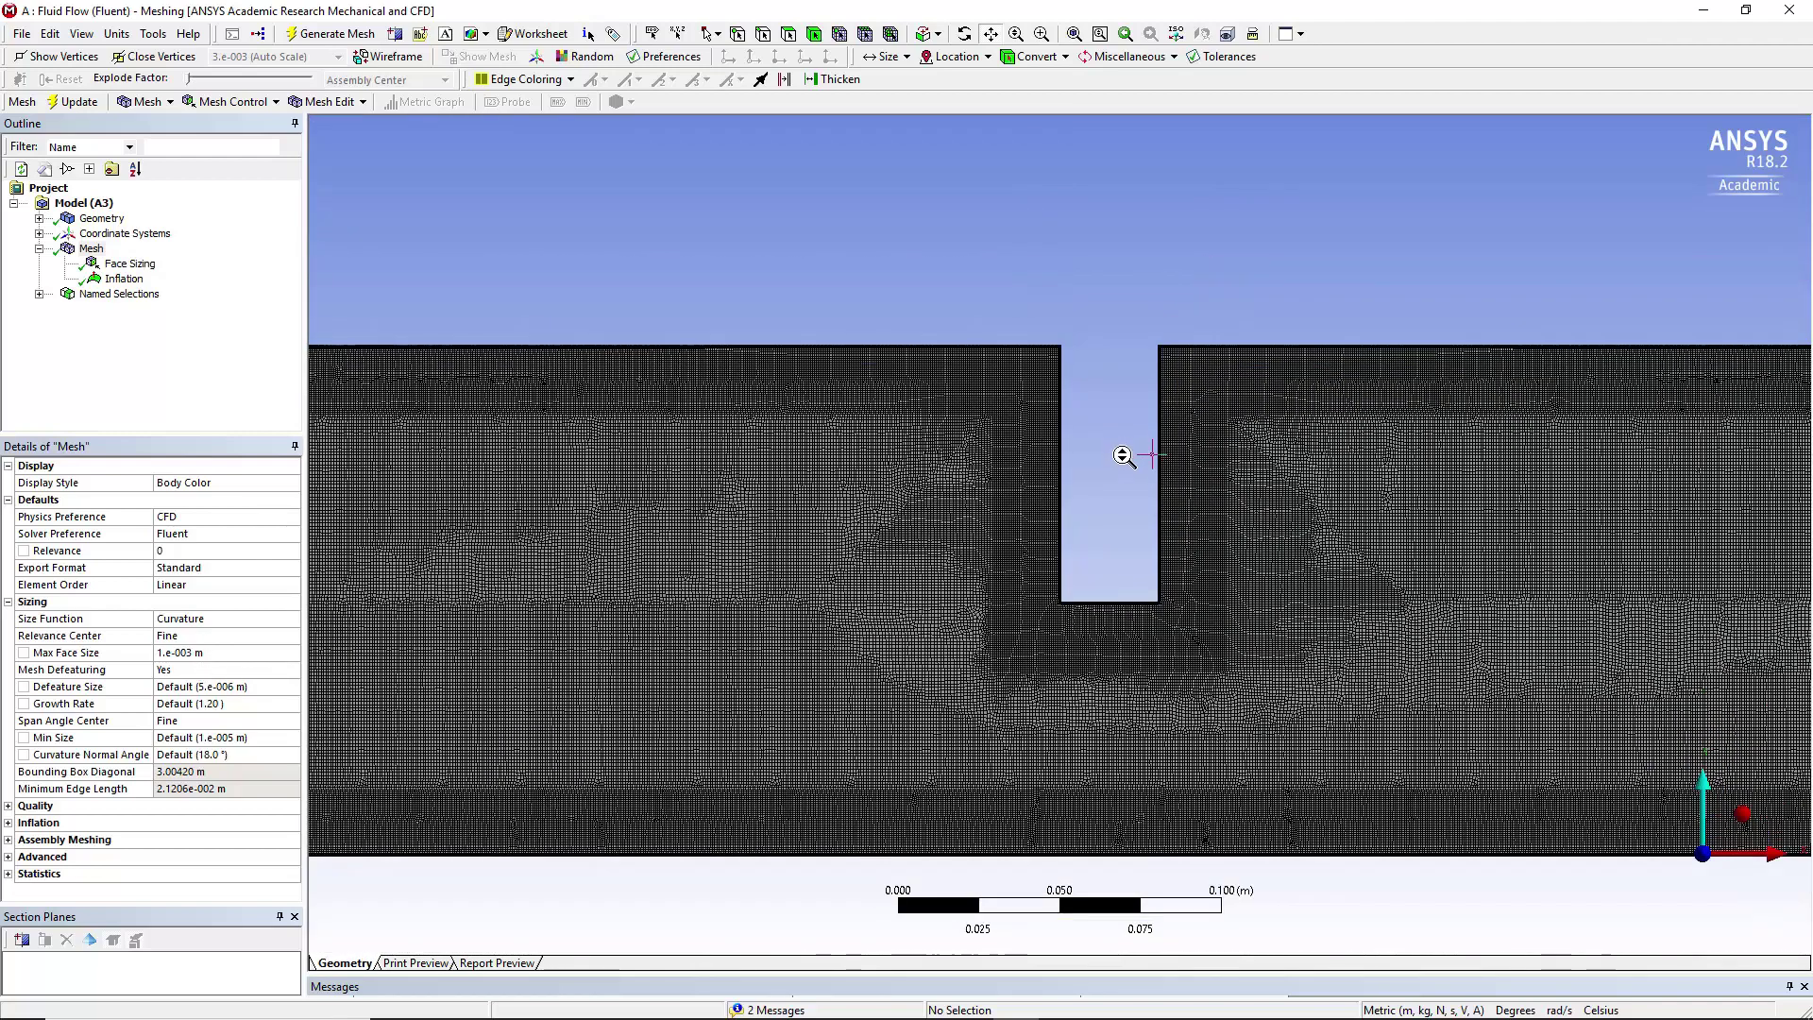
scroll(1450, 454, down, 5)
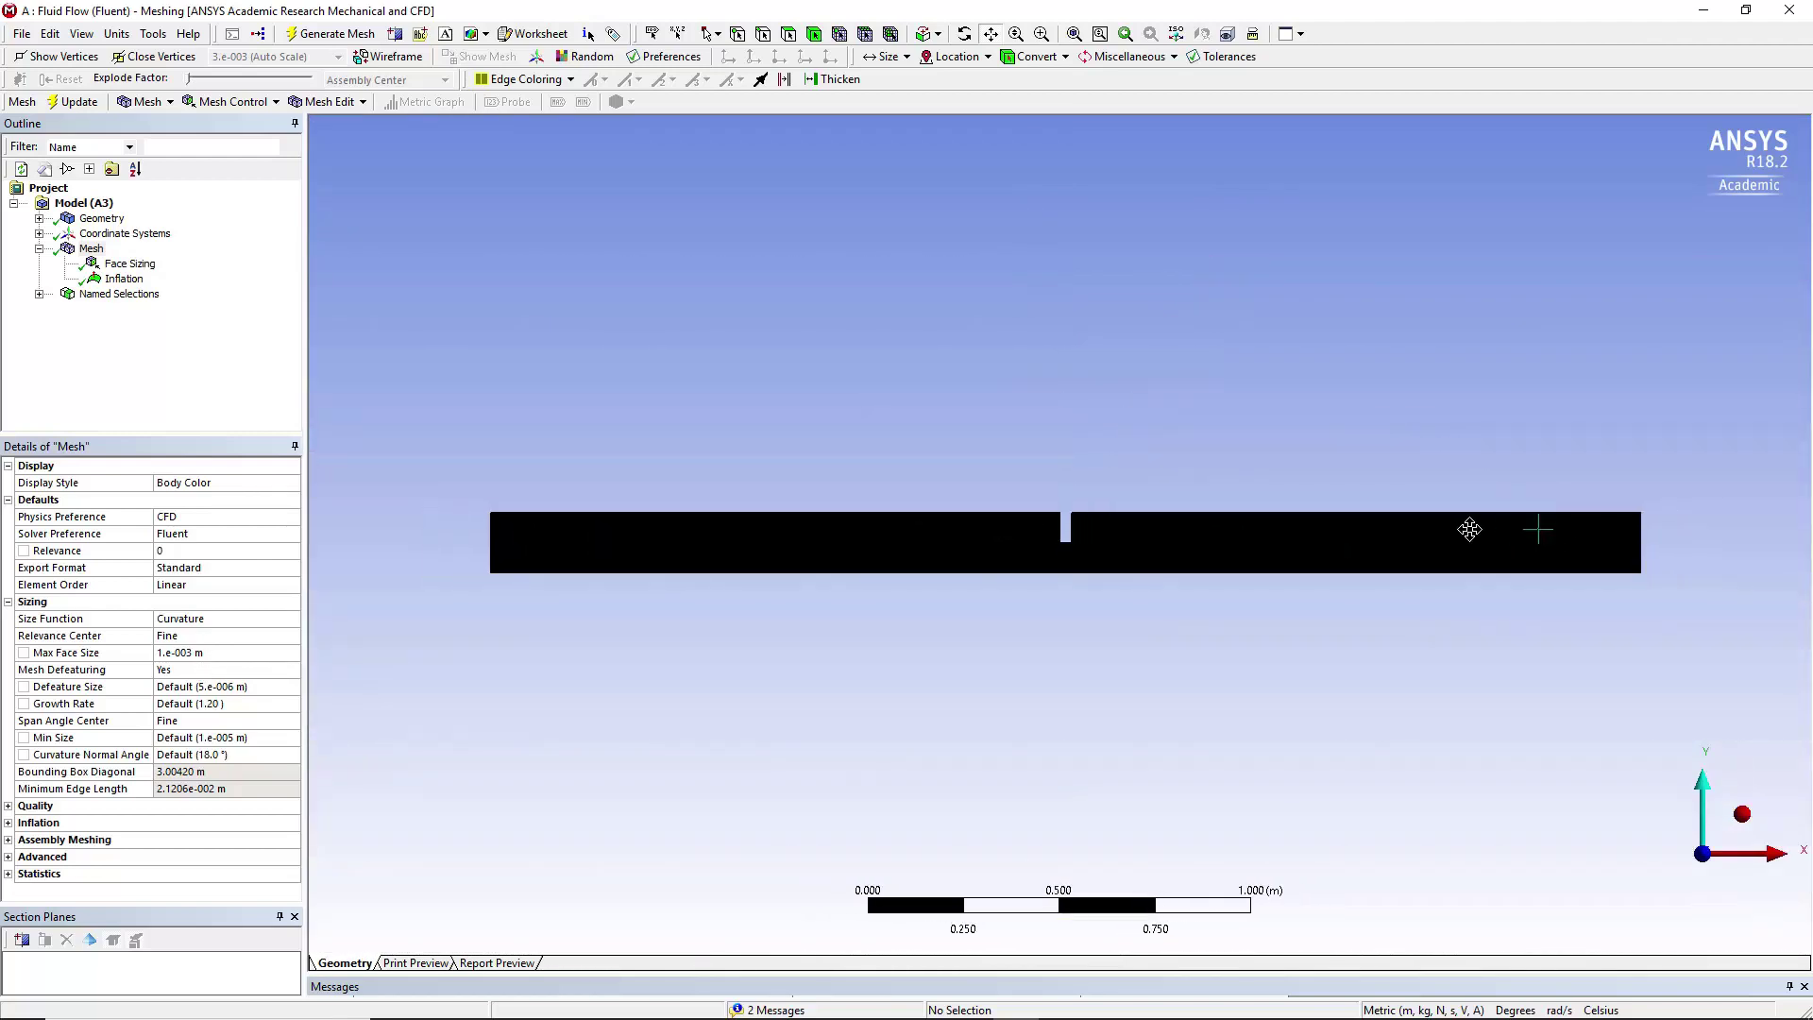
scroll(469, 586, up, 2)
drag(437, 566, 768, 566)
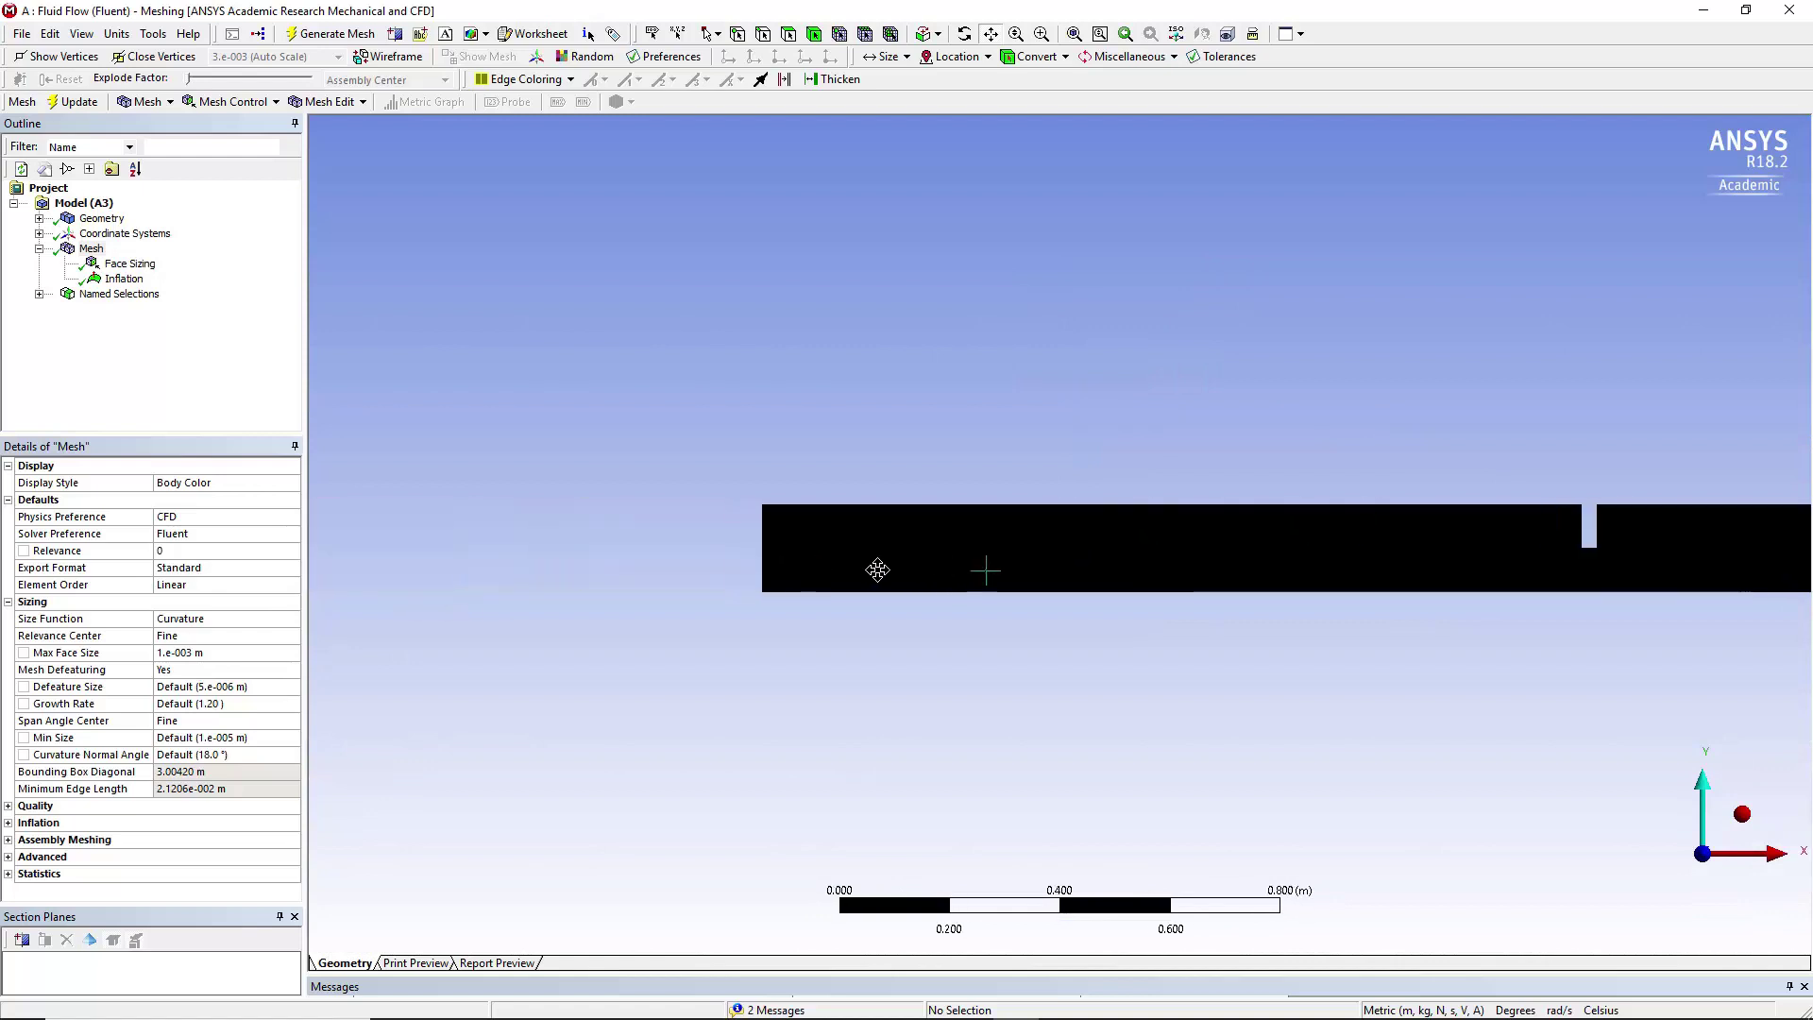
scroll(669, 615, up, 2)
scroll(669, 615, up, 1)
Show the Inlet named selection and compare it with the short edges at the pipe's right end
click(39, 294)
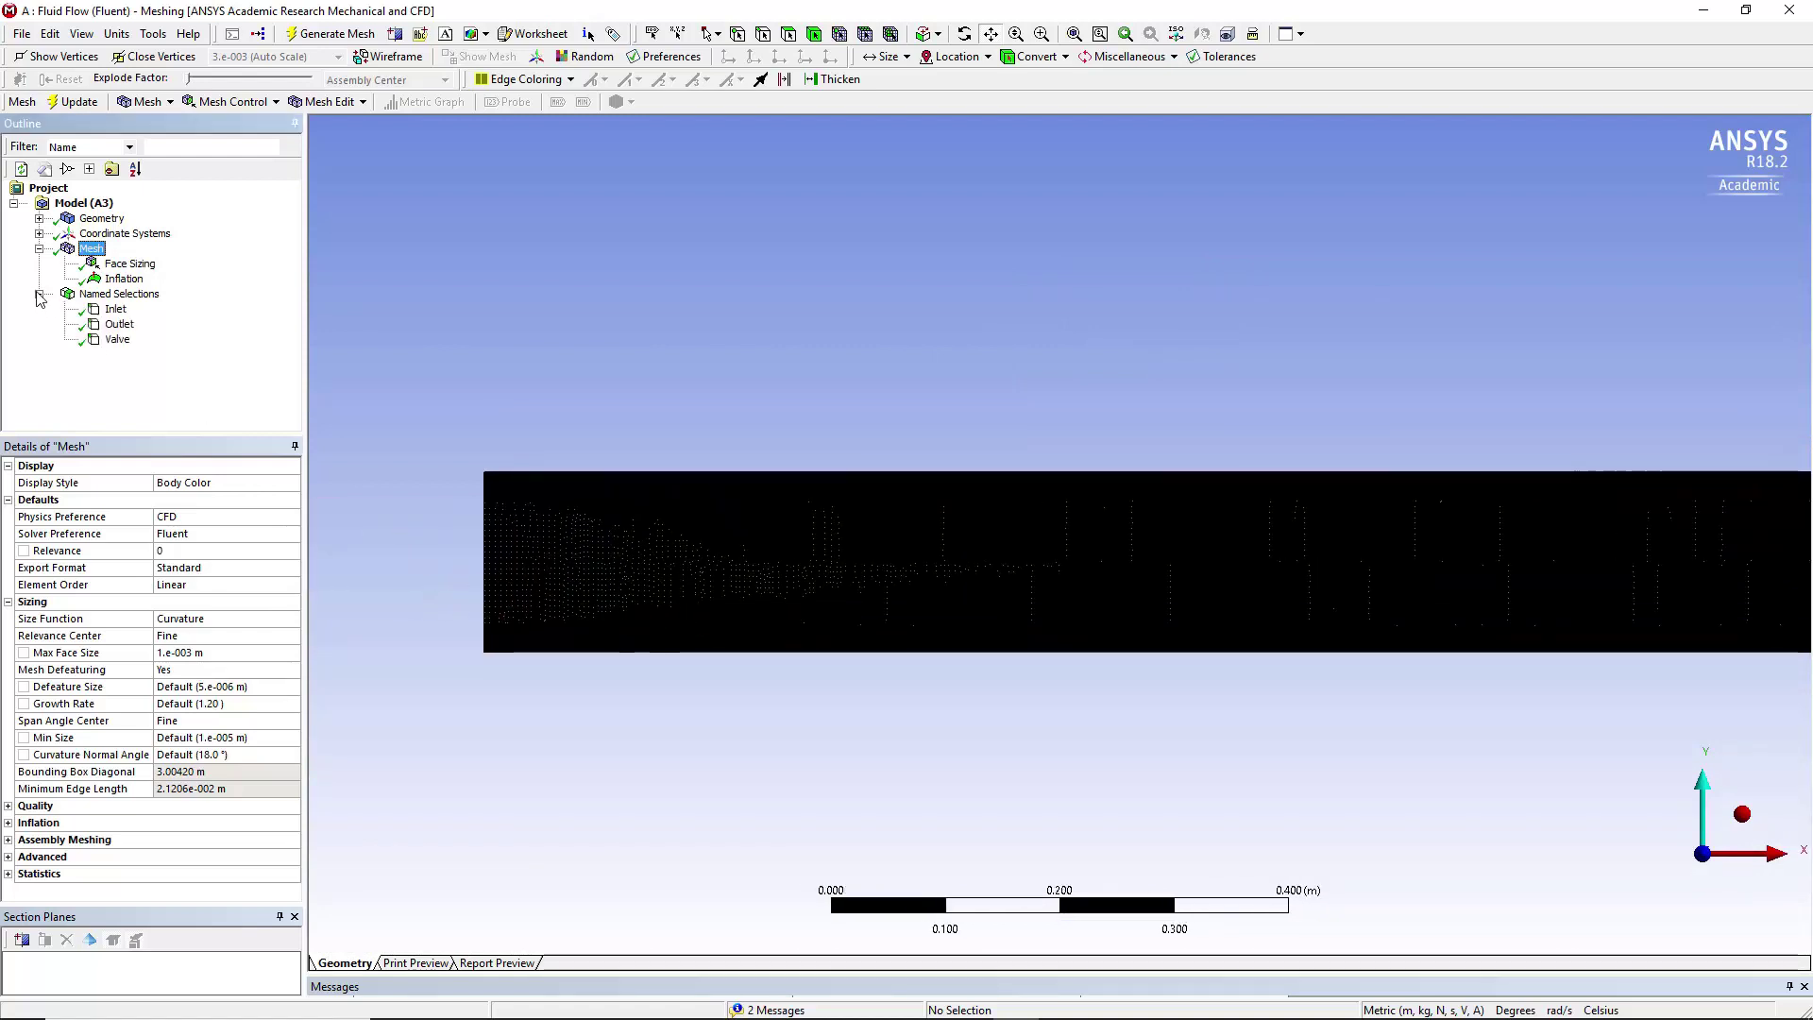
click(115, 309)
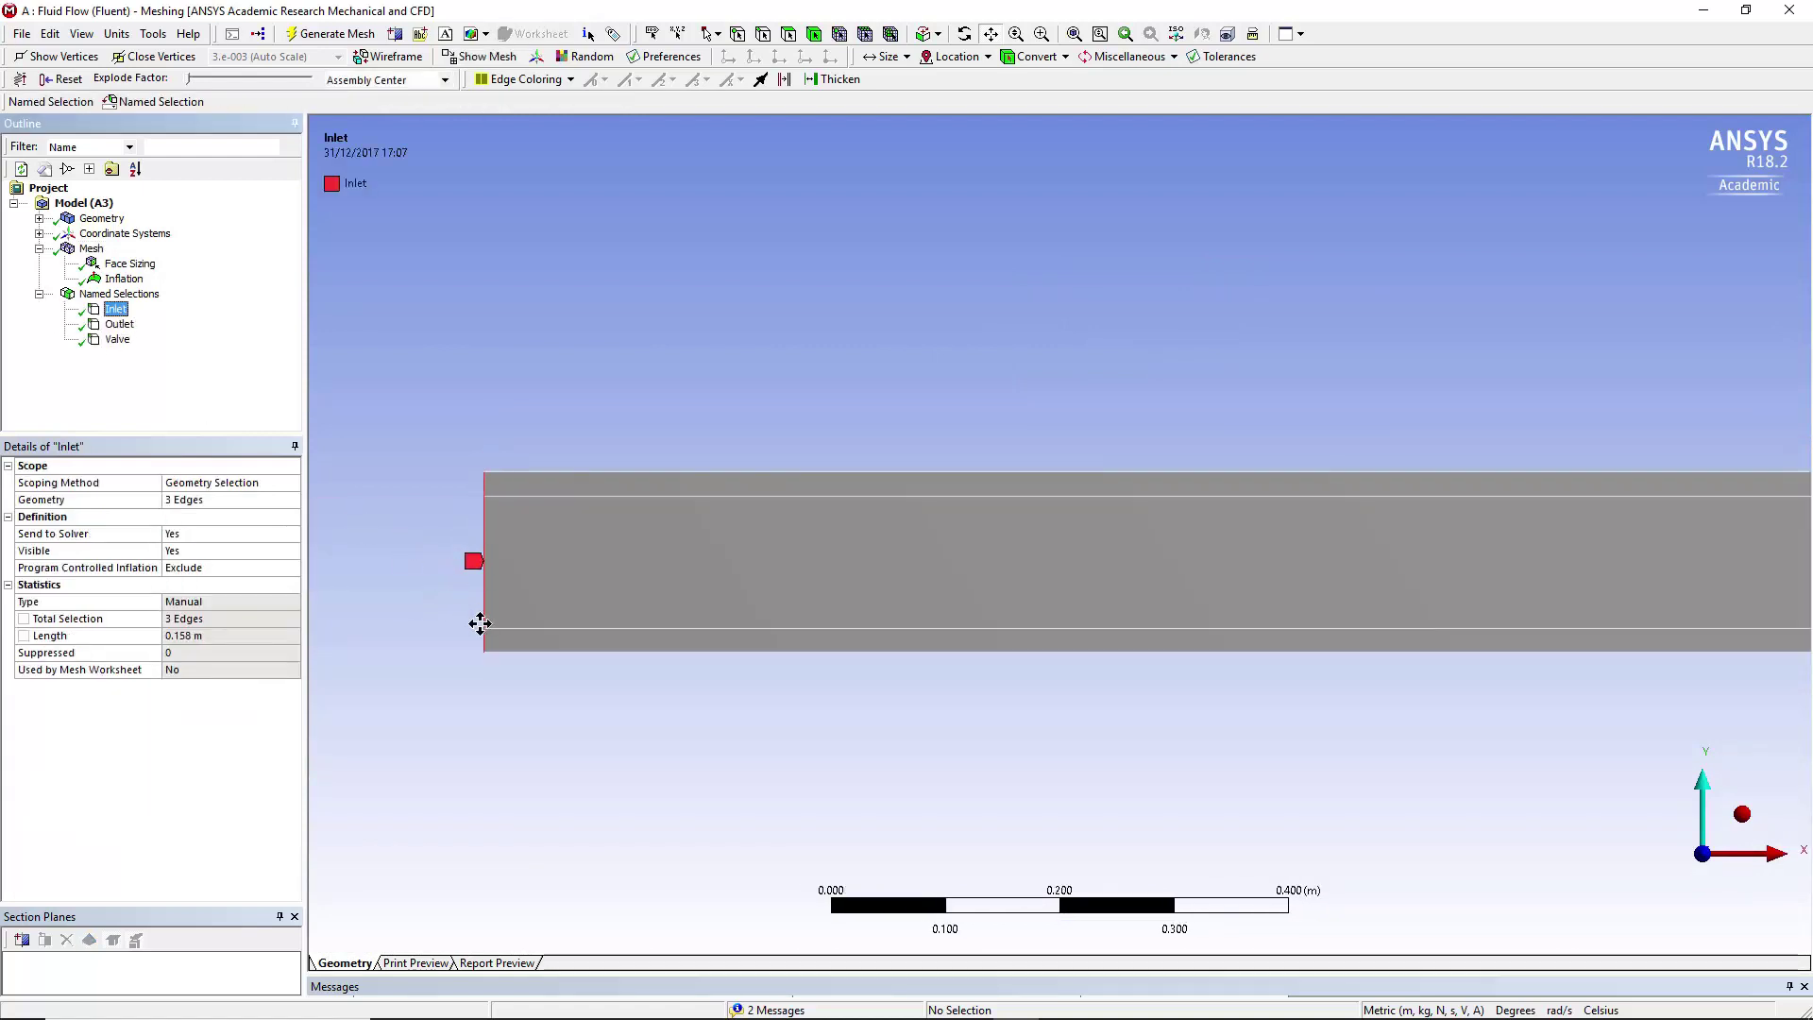
drag(555, 506, 405, 604)
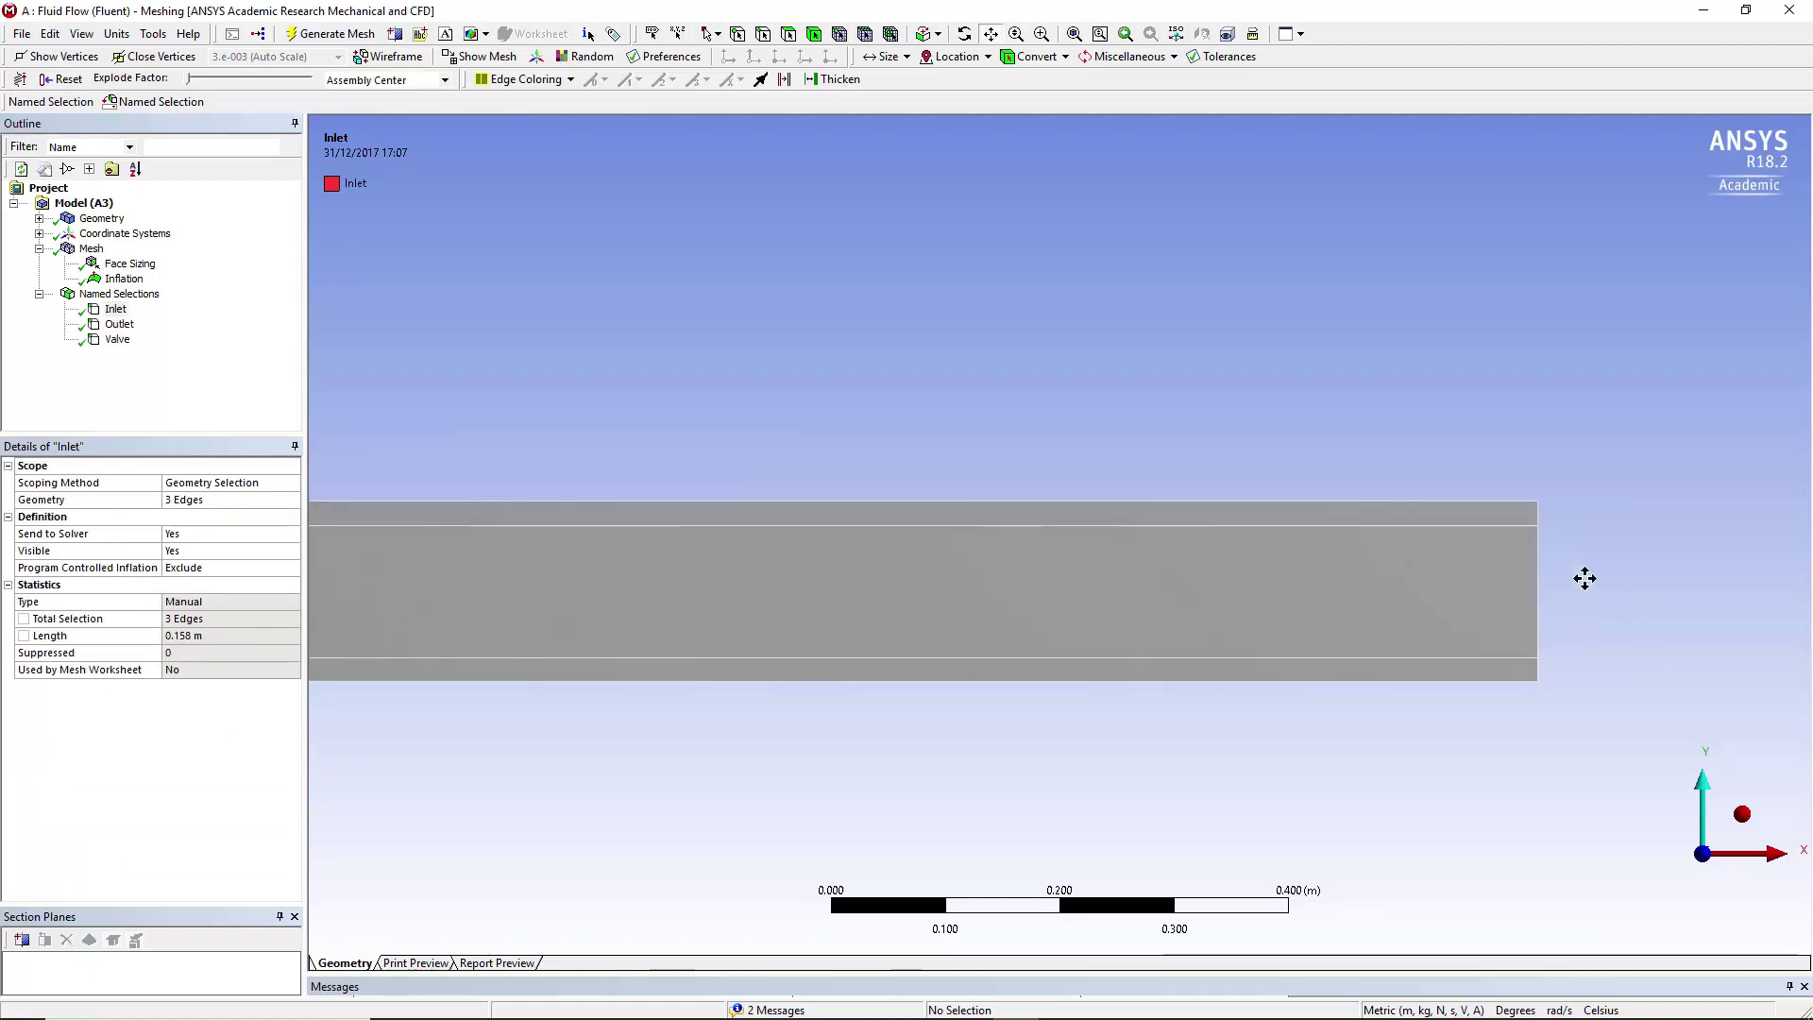
click(763, 34)
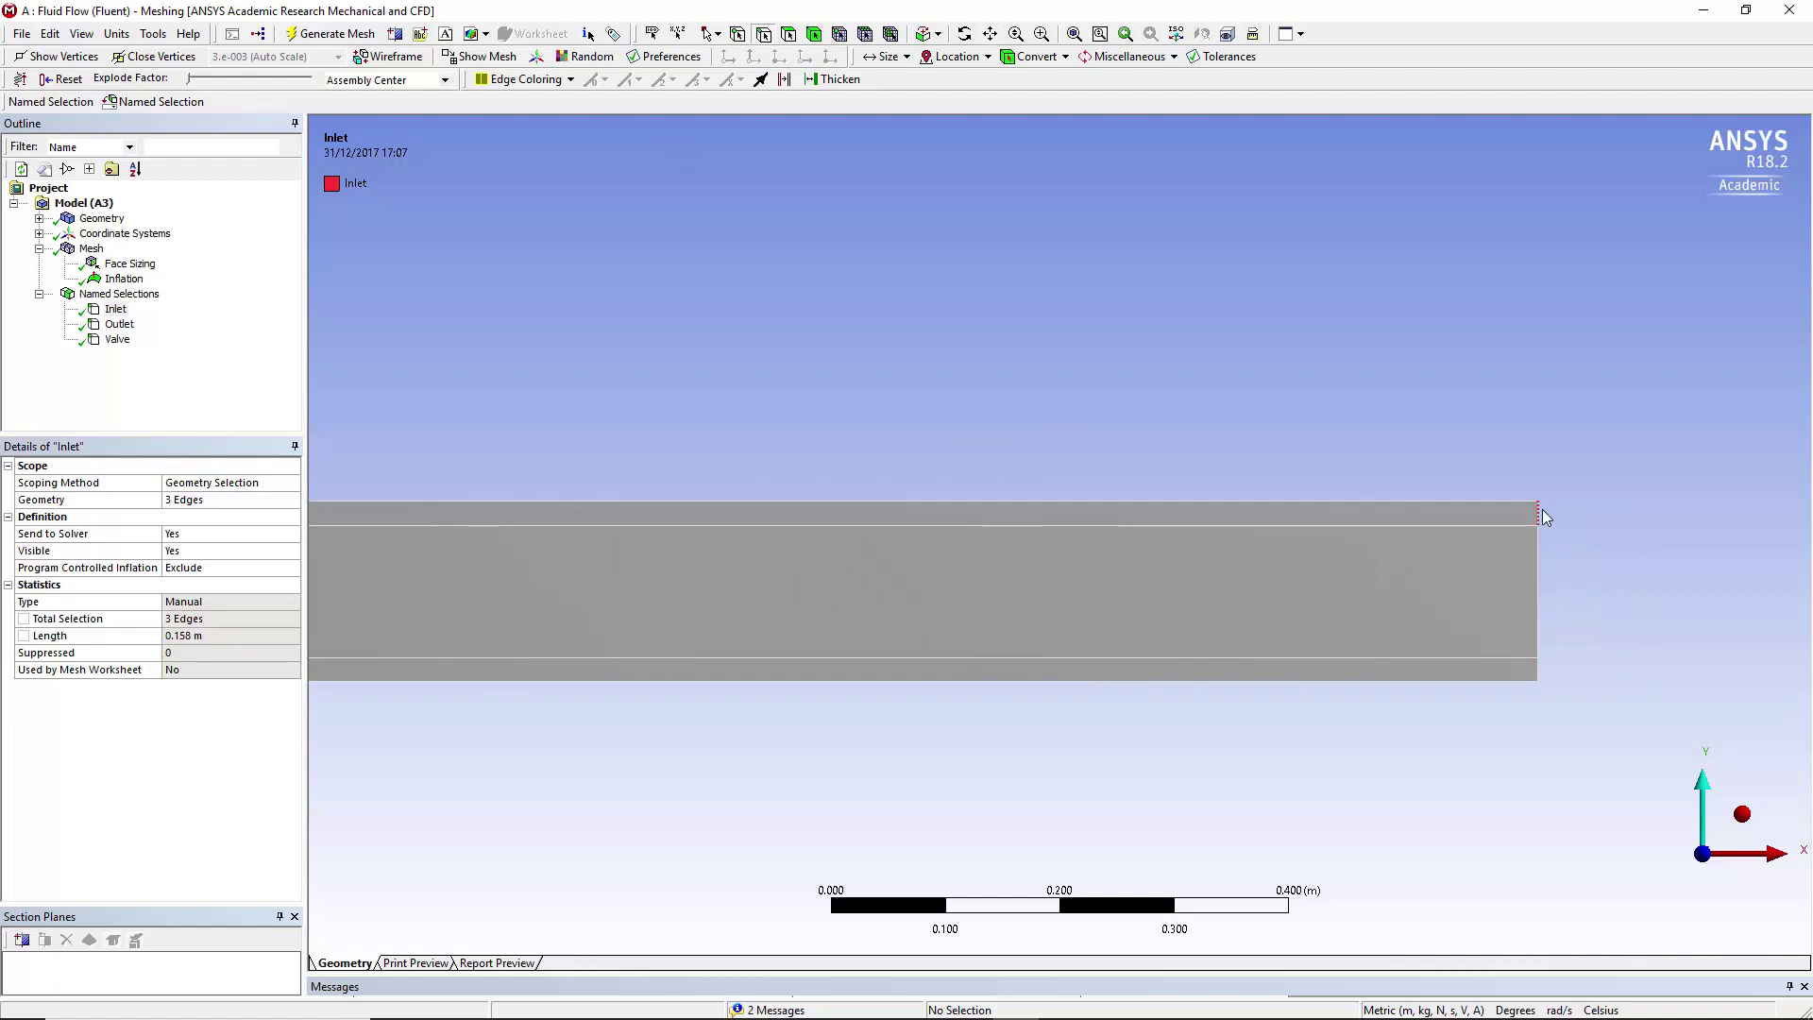
click(1540, 511)
ctrl+click(1540, 567)
ctrl+click(1538, 668)
right_click(1539, 603)
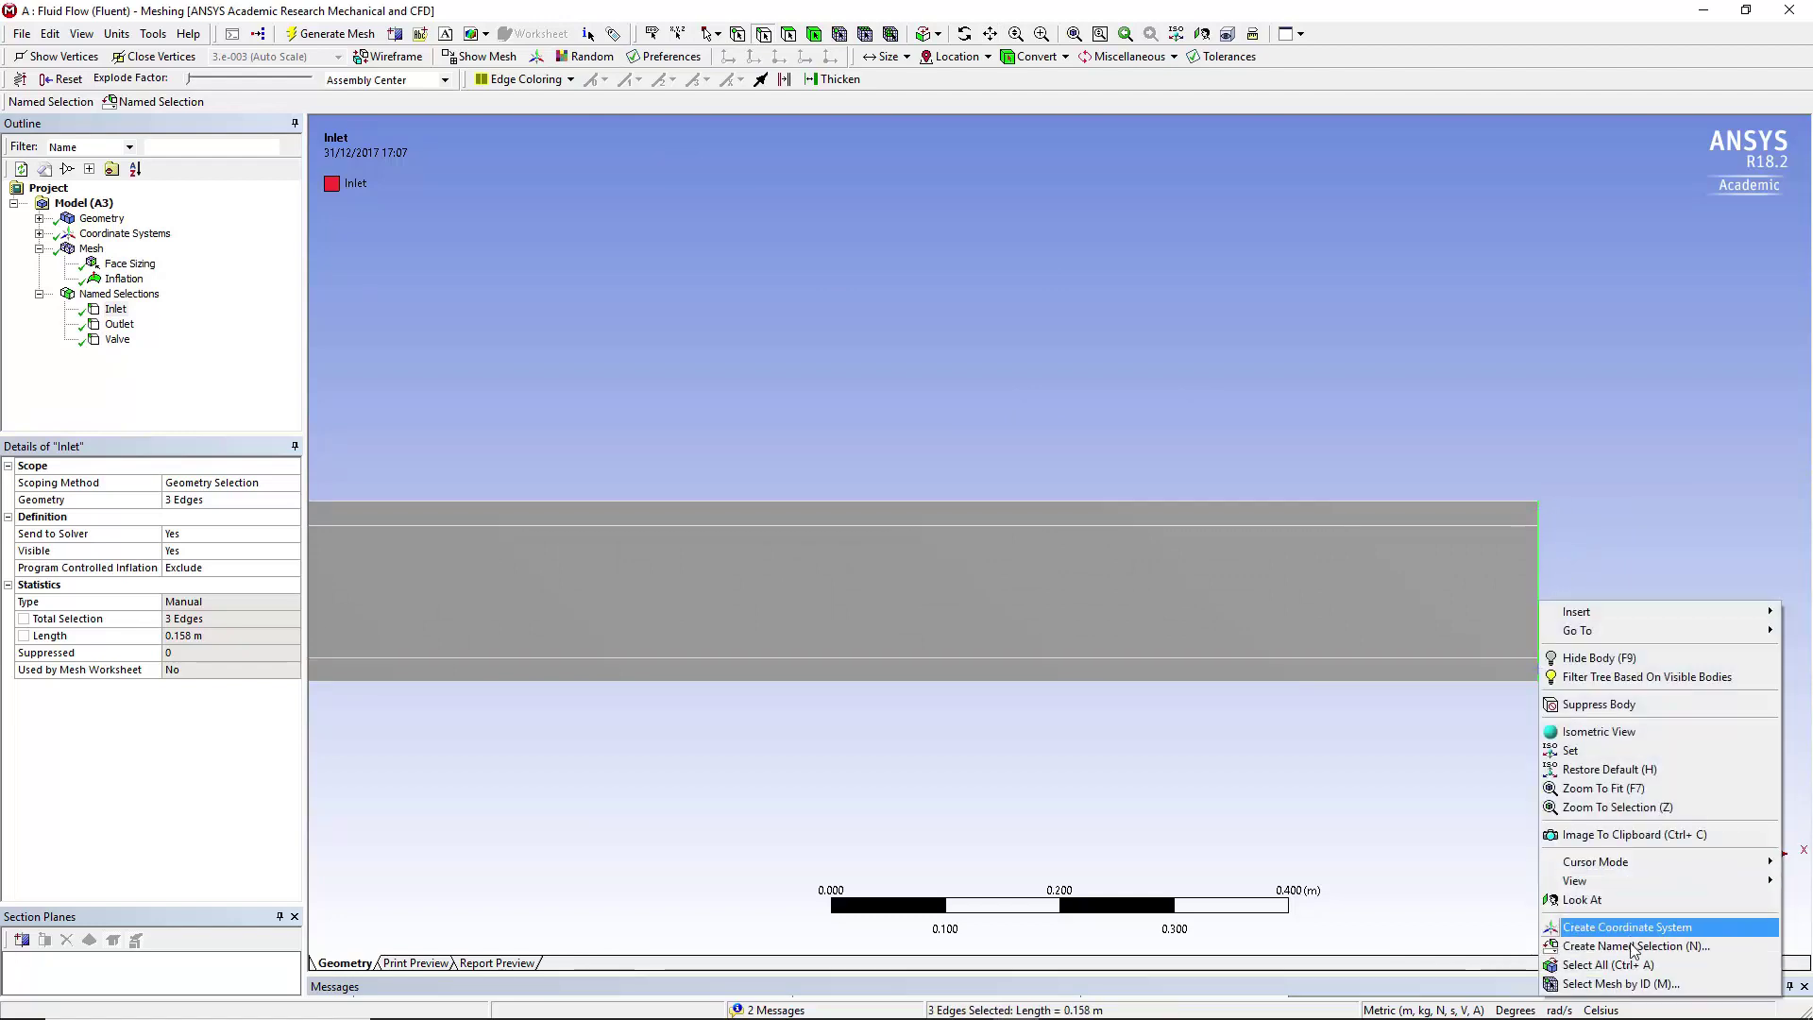
click(670, 852)
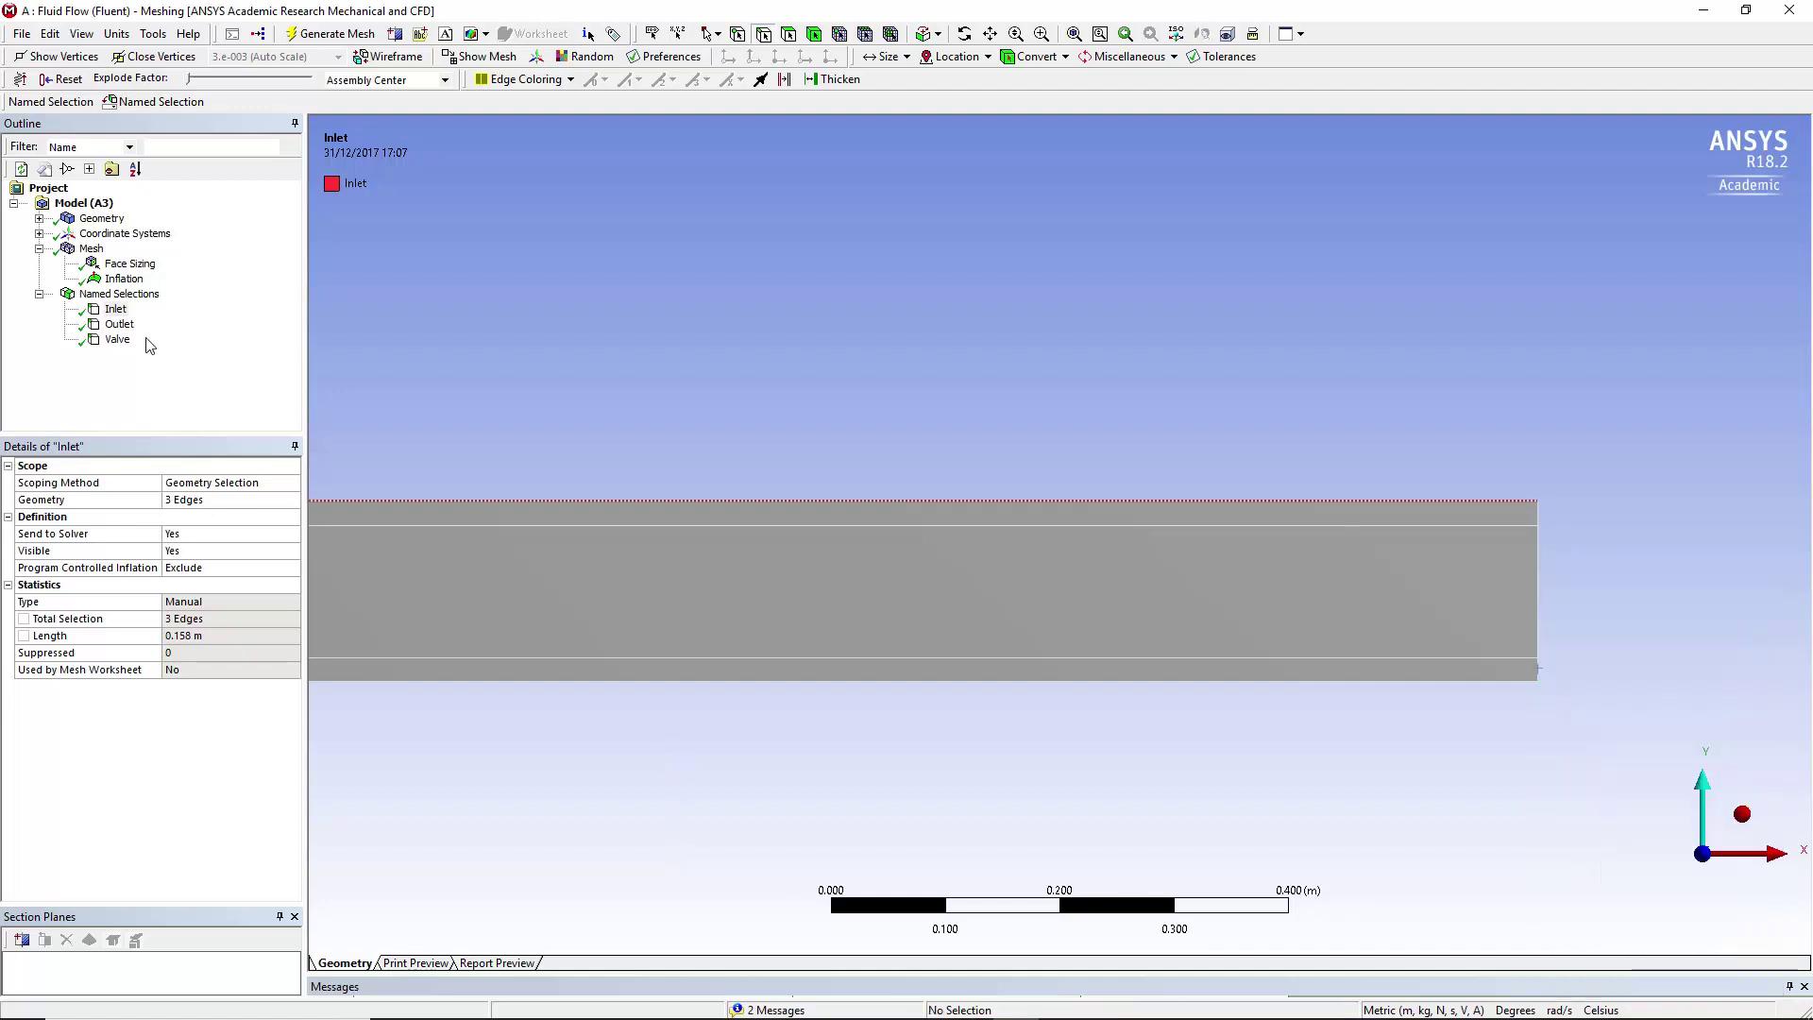
Show the Outlet and Valve named selections with the valve notch in view
click(117, 325)
click(117, 340)
click(990, 33)
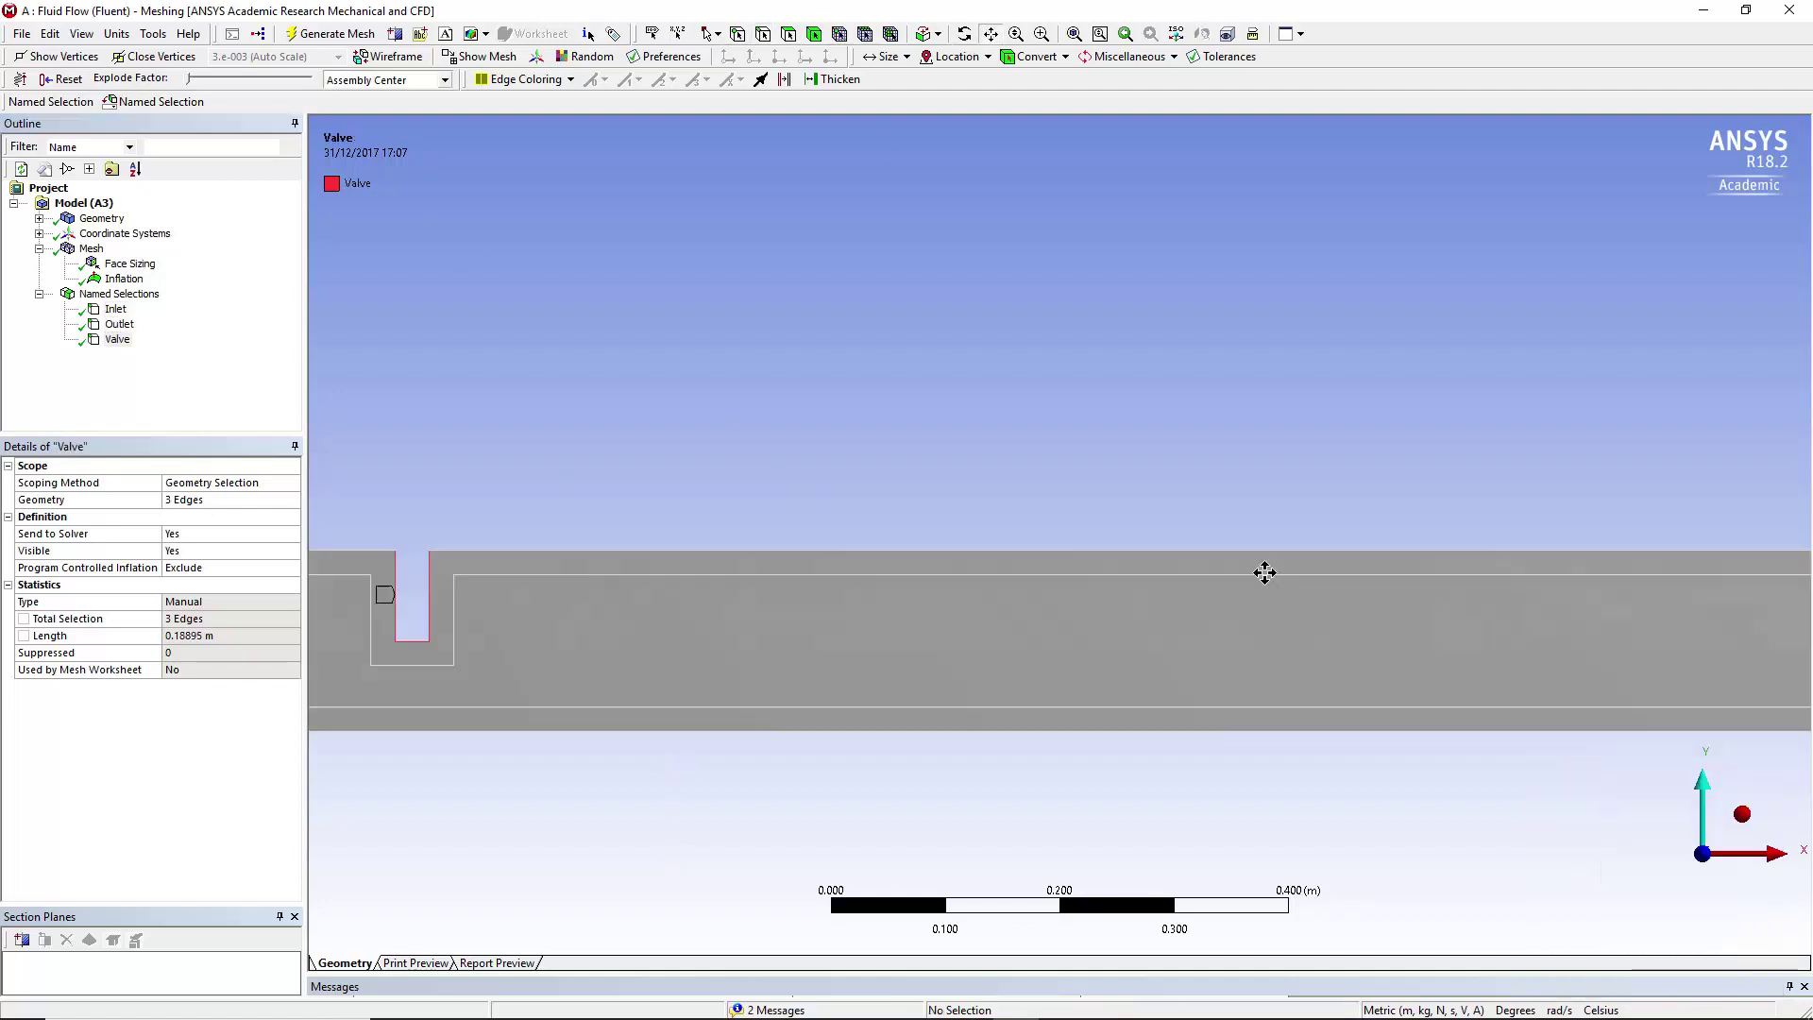
drag(1303, 570, 850, 587)
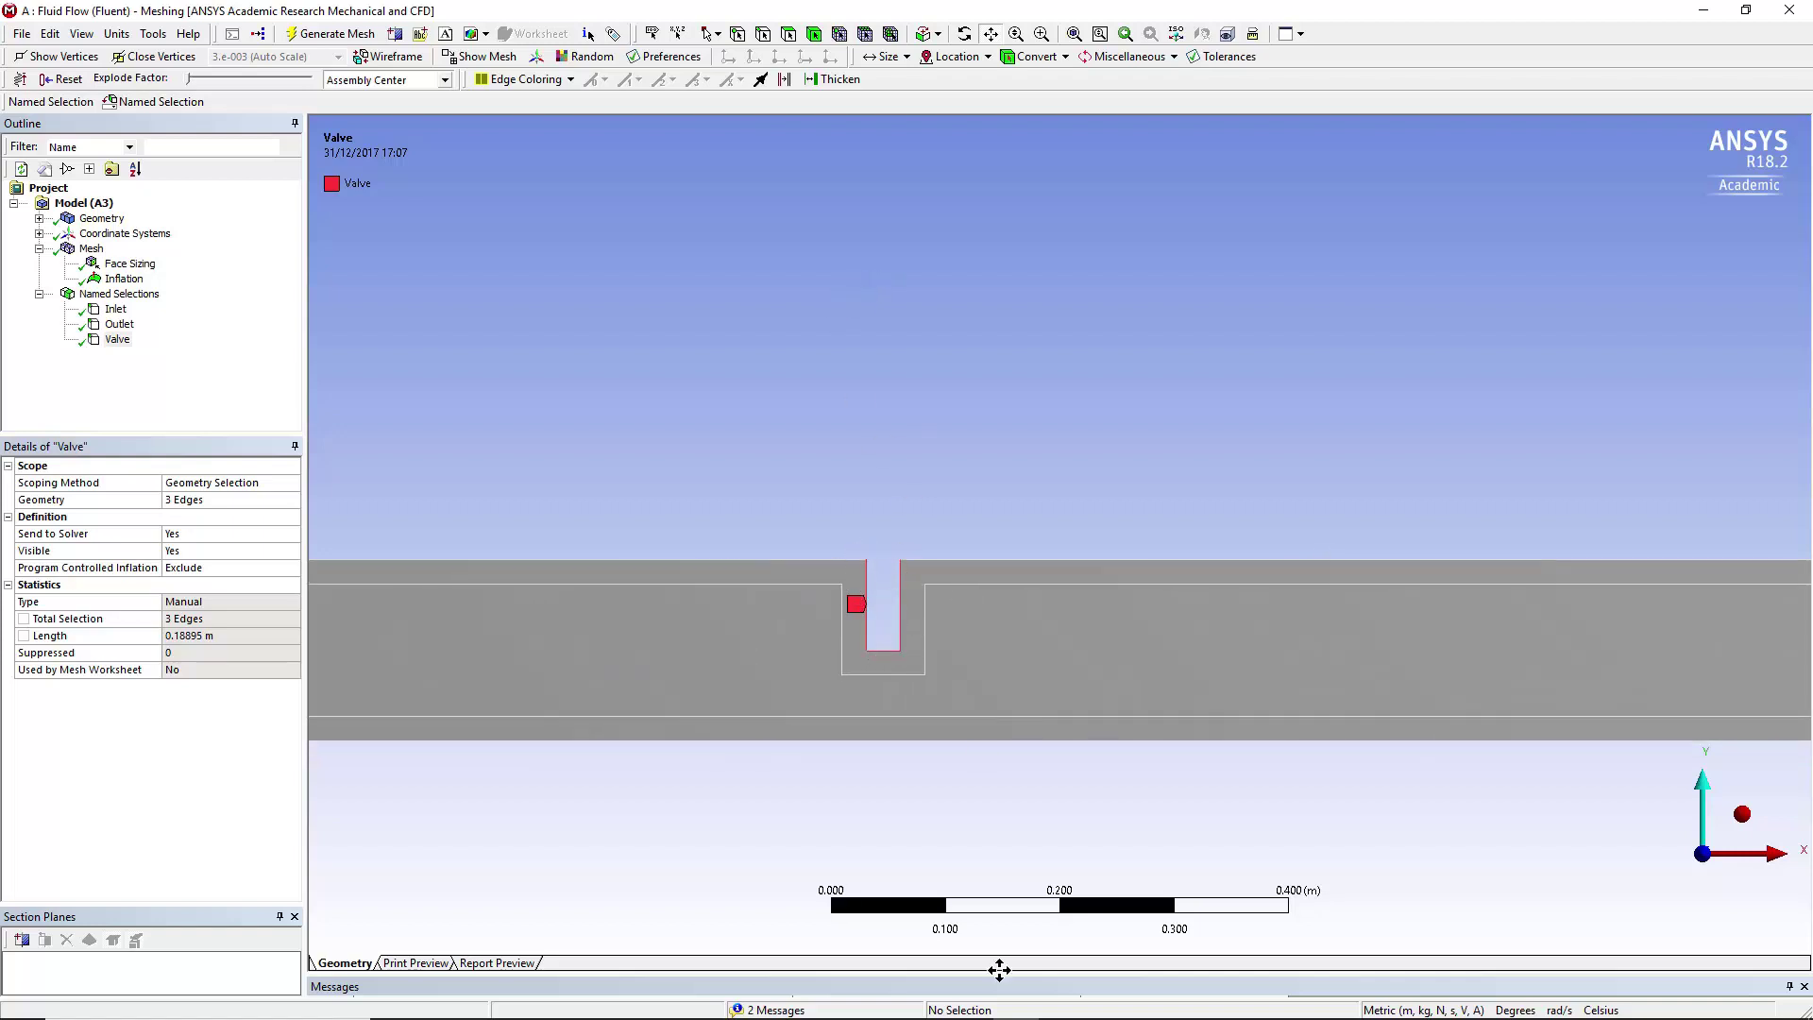
Back in Workbench, launch Fluent from the Fluid Flow system's Setup cell
click(831, 1000)
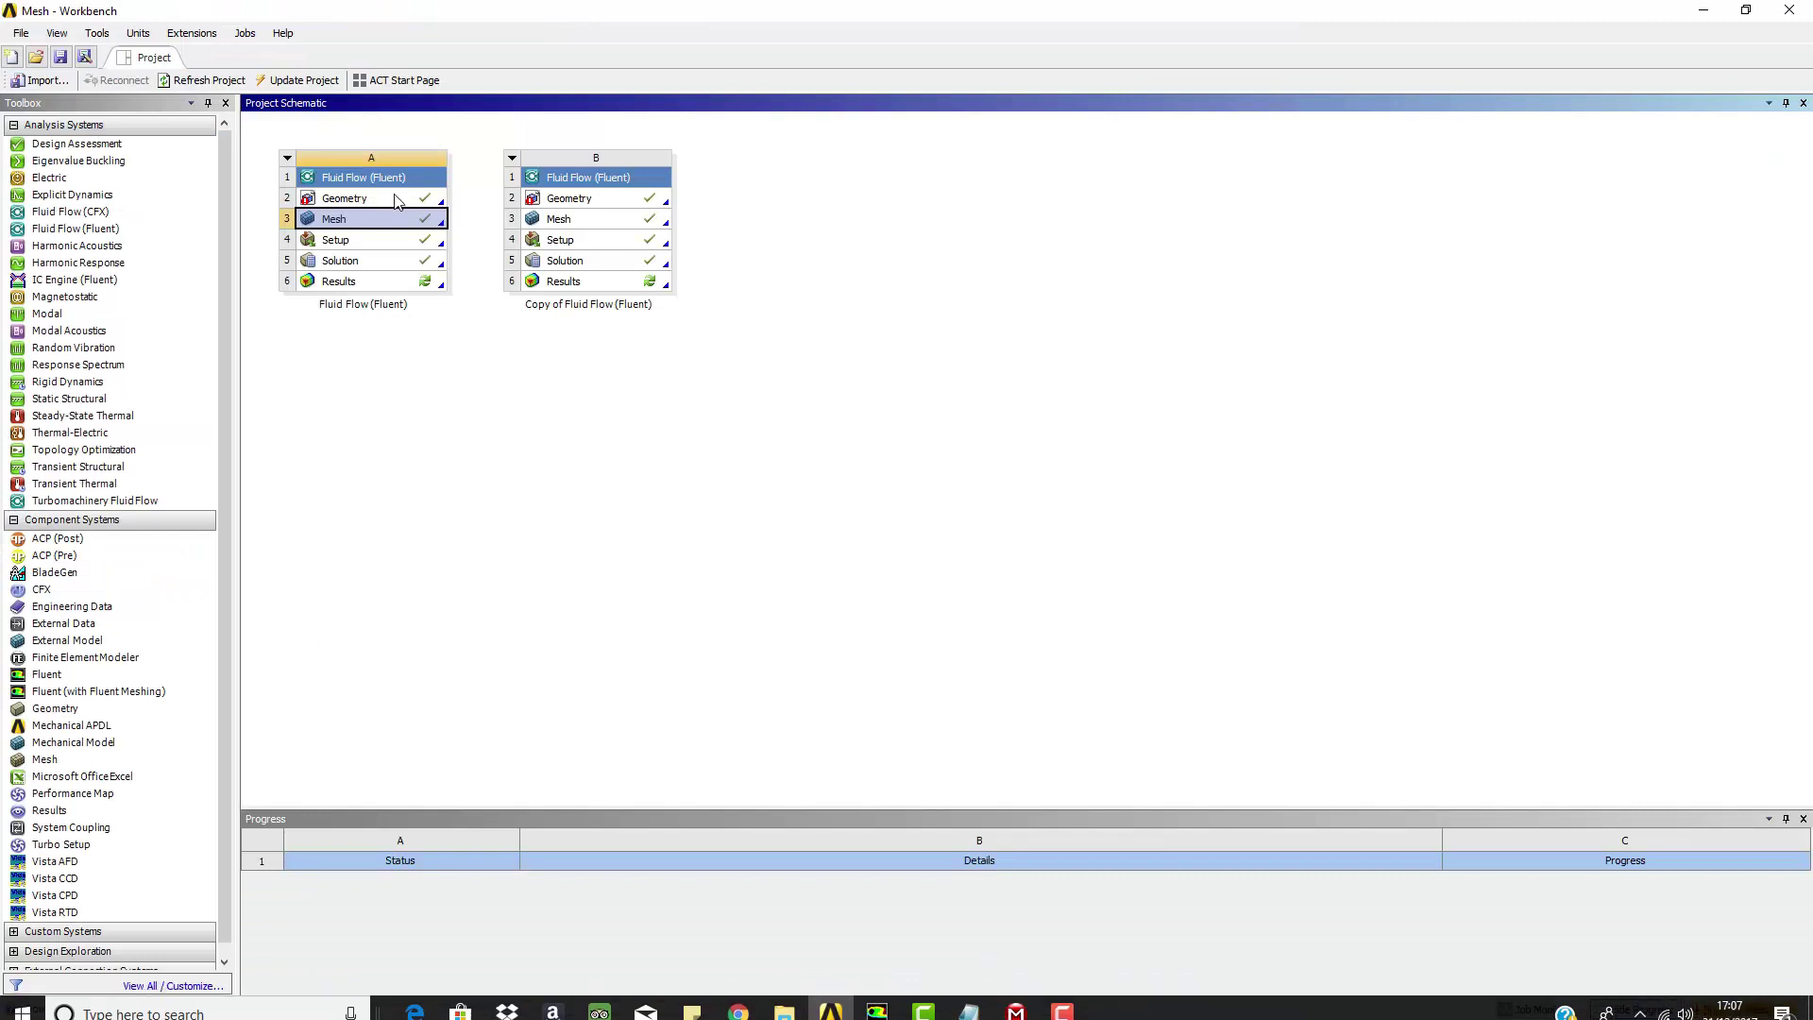
double_click(383, 250)
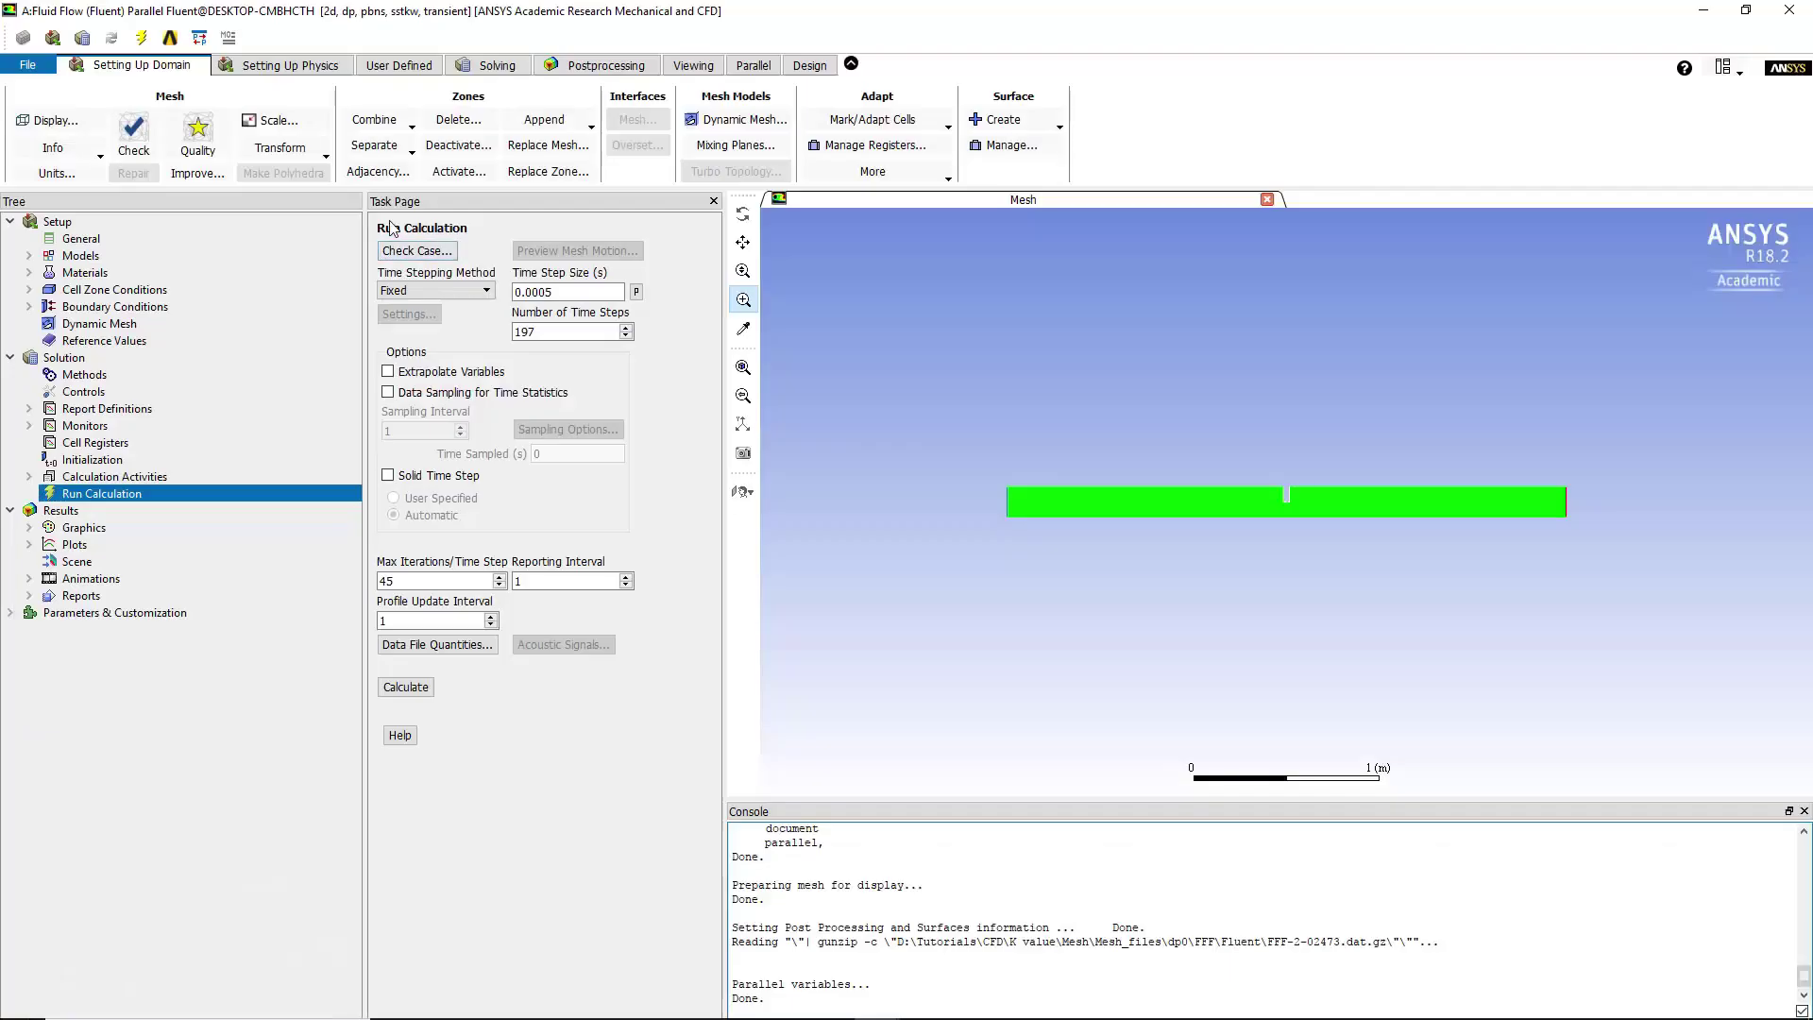
Show the General page: pressure-based, absolute velocity, transient, planar 2D solver
click(111, 240)
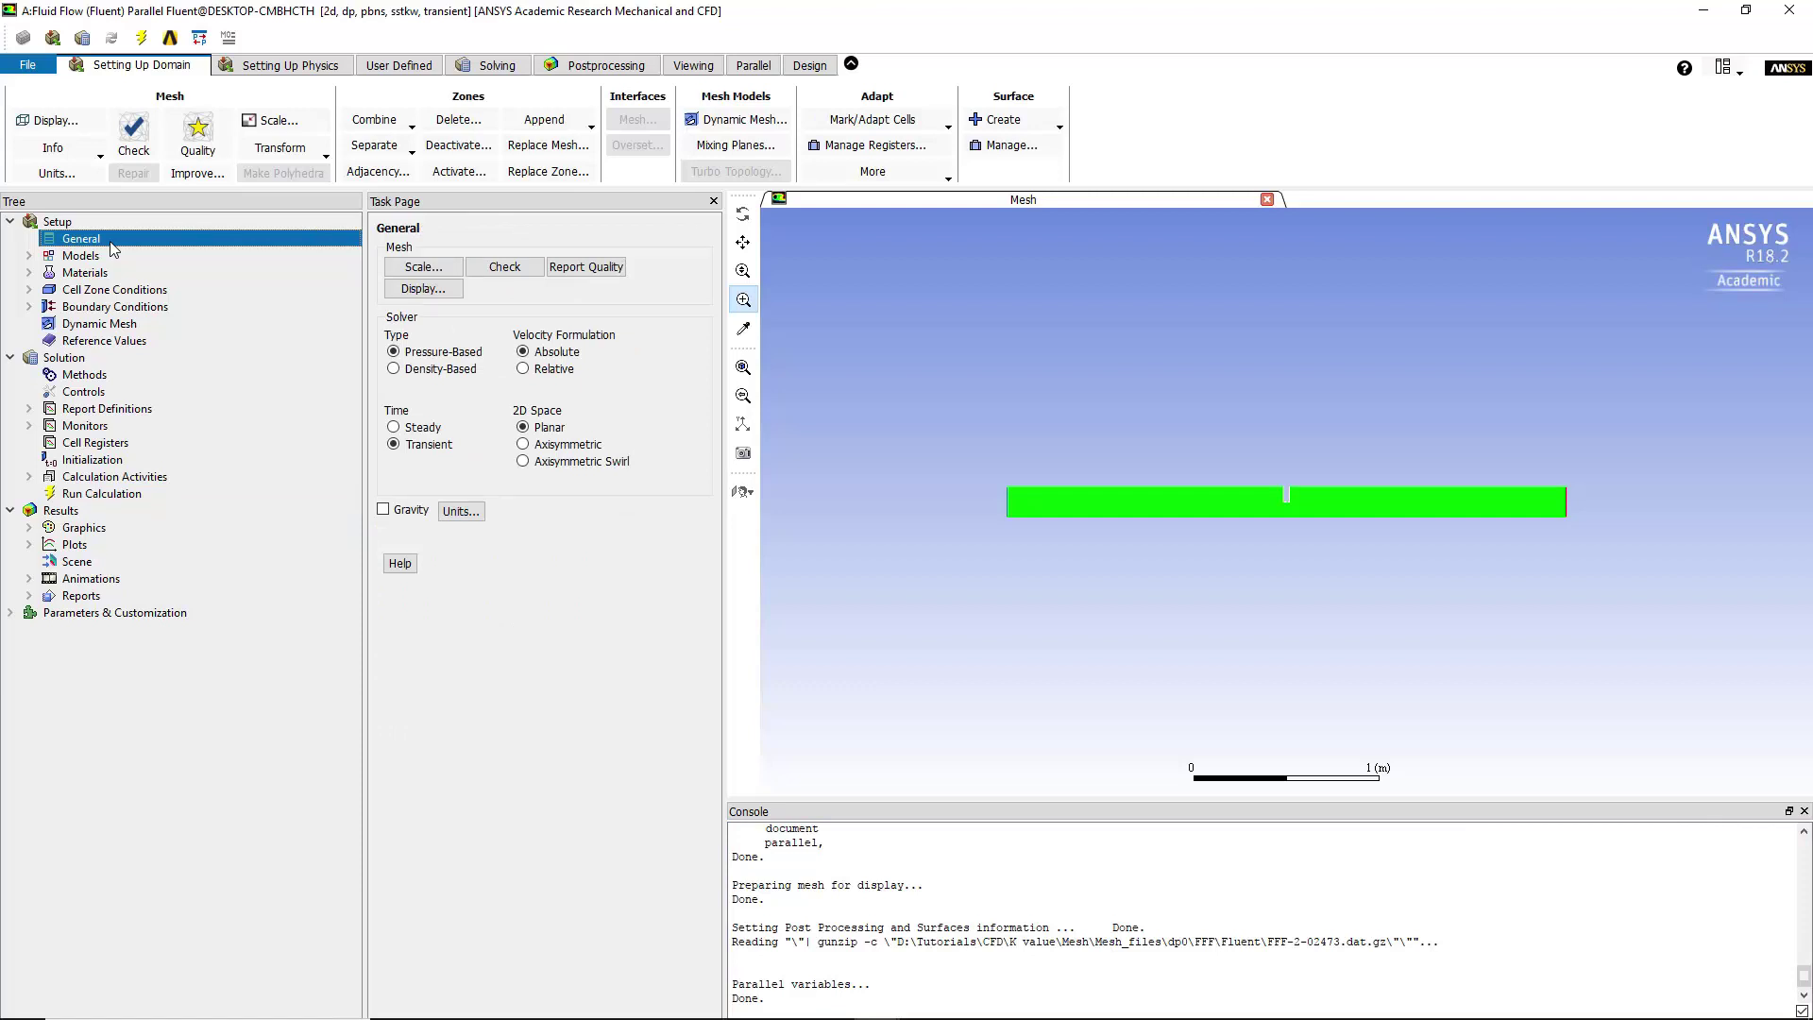
Switch the time treatment to Steady and confirm the SST k-omega viscous model
click(394, 430)
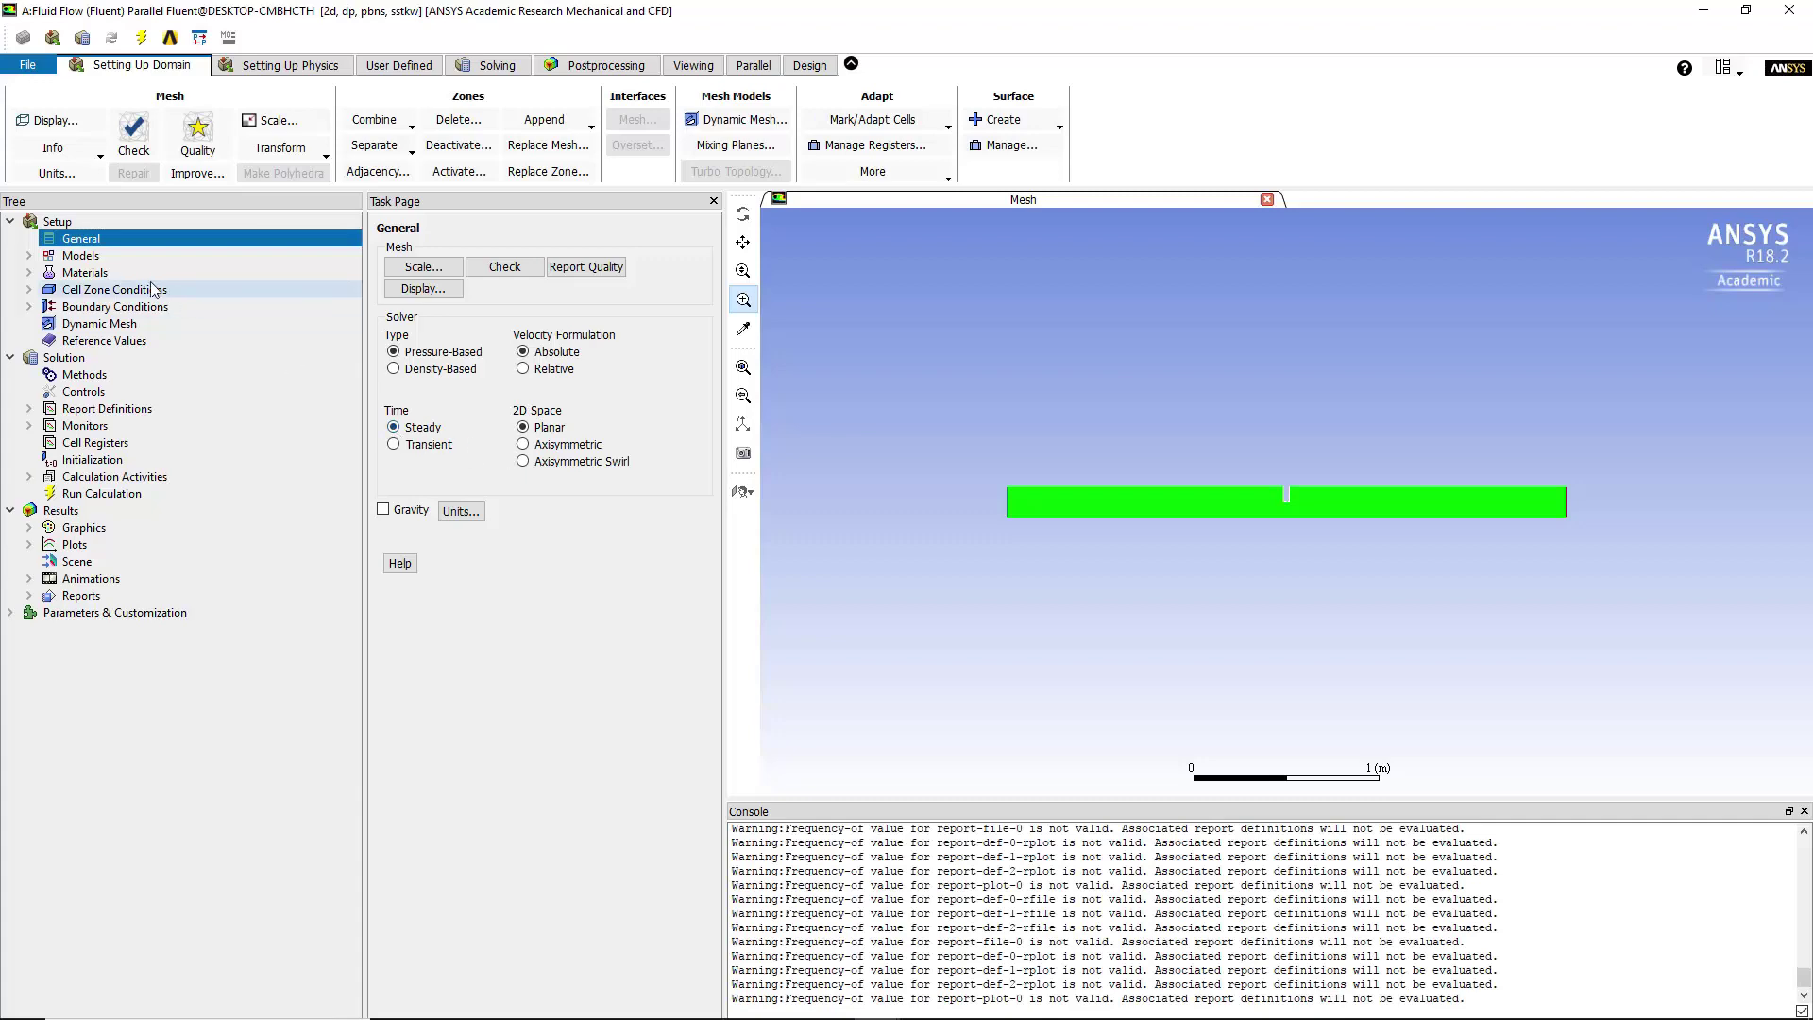
double_click(123, 257)
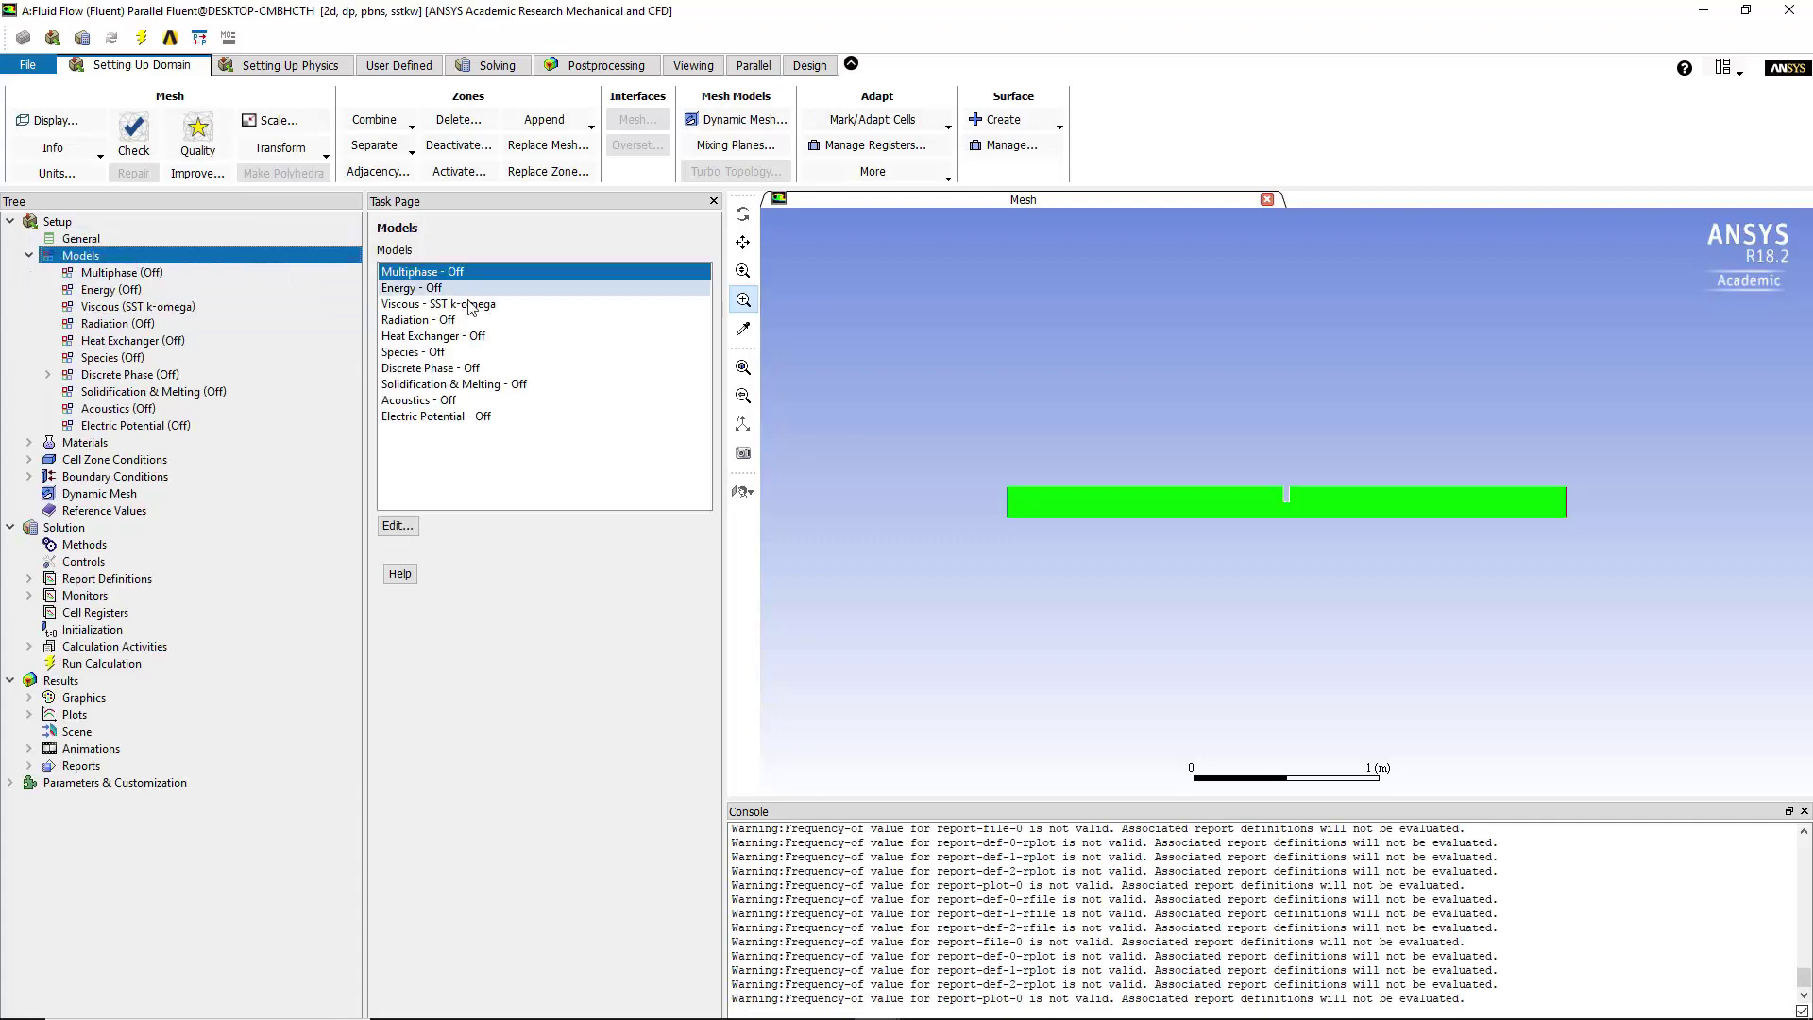
double_click(438, 303)
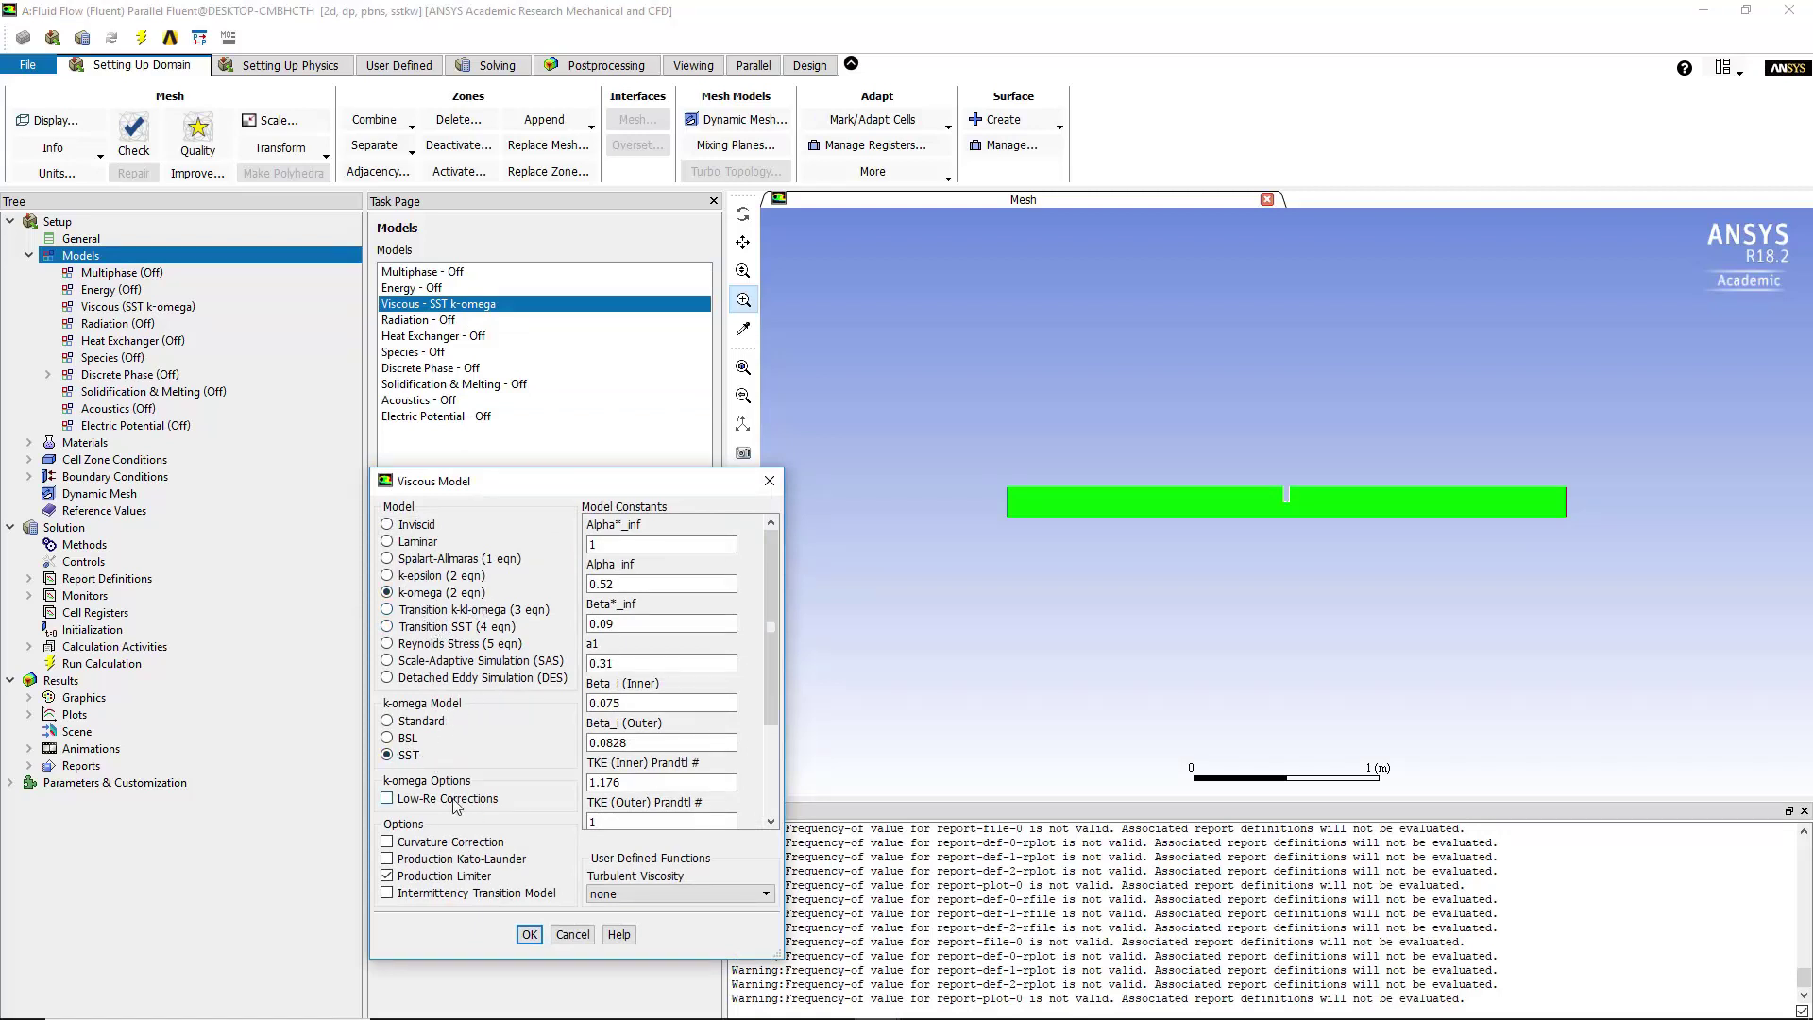
click(540, 935)
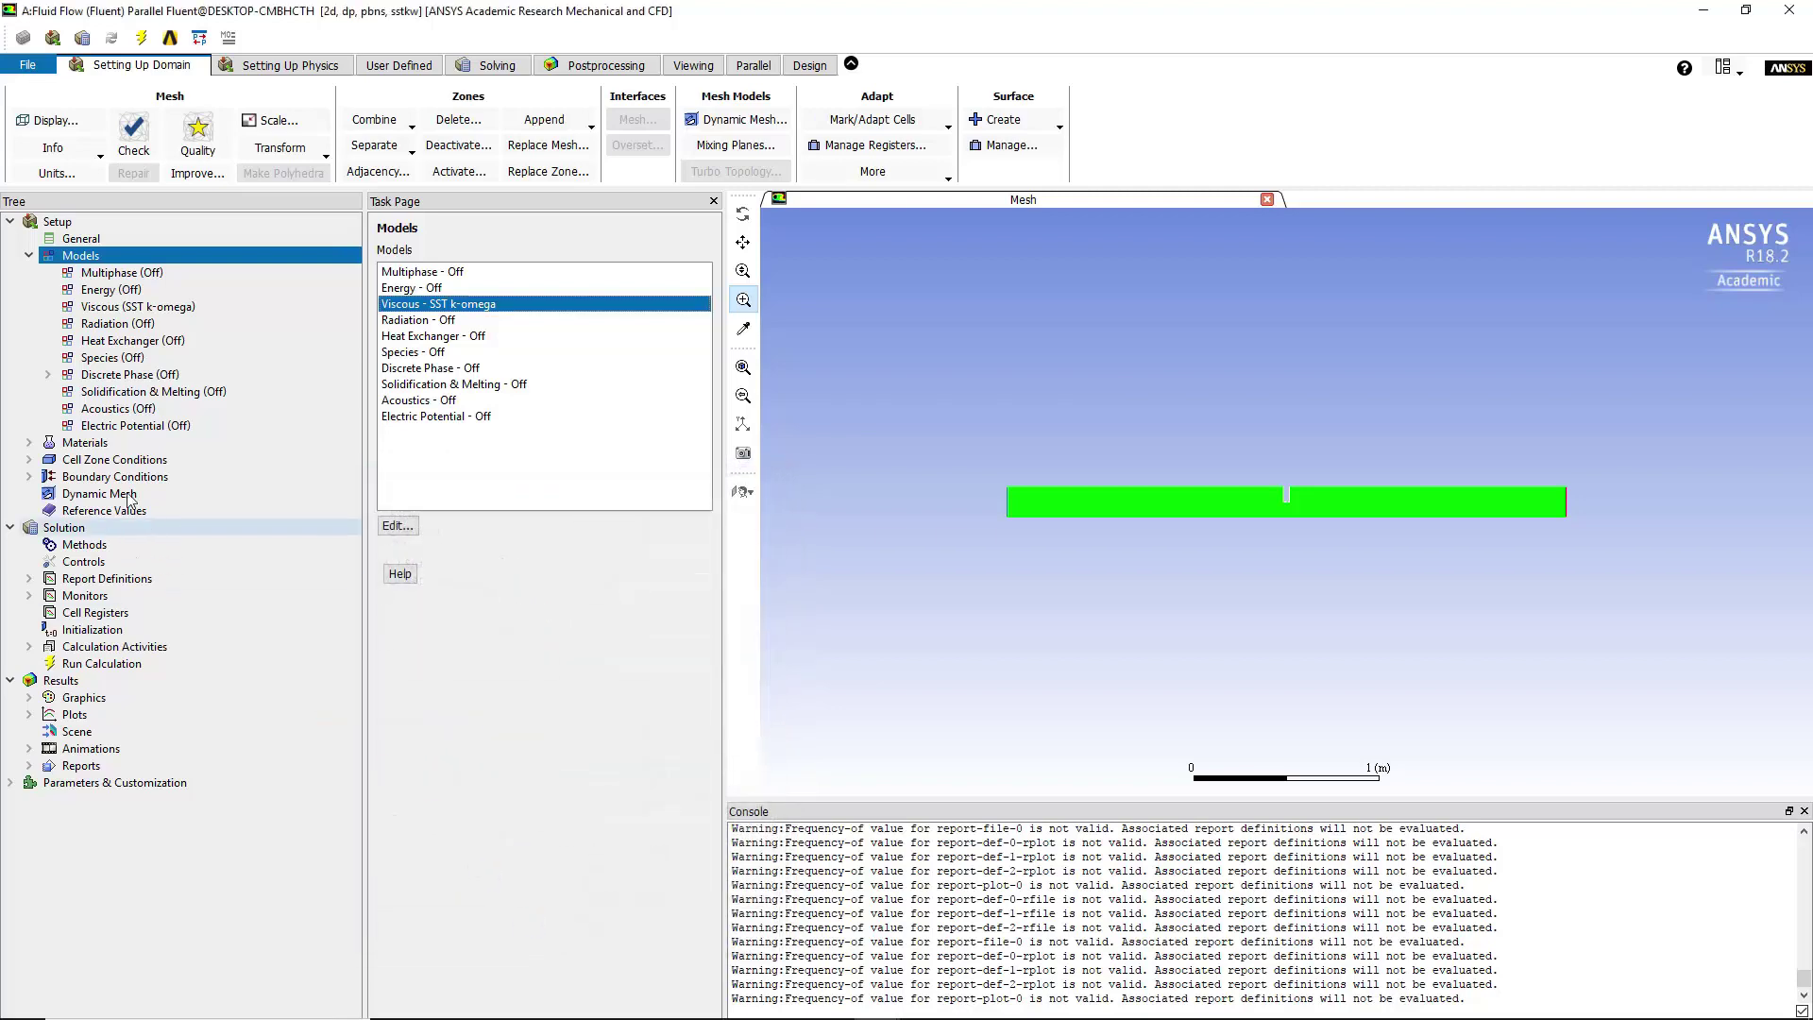
Copy water-liquid from the Fluent materials database into the case
click(203, 442)
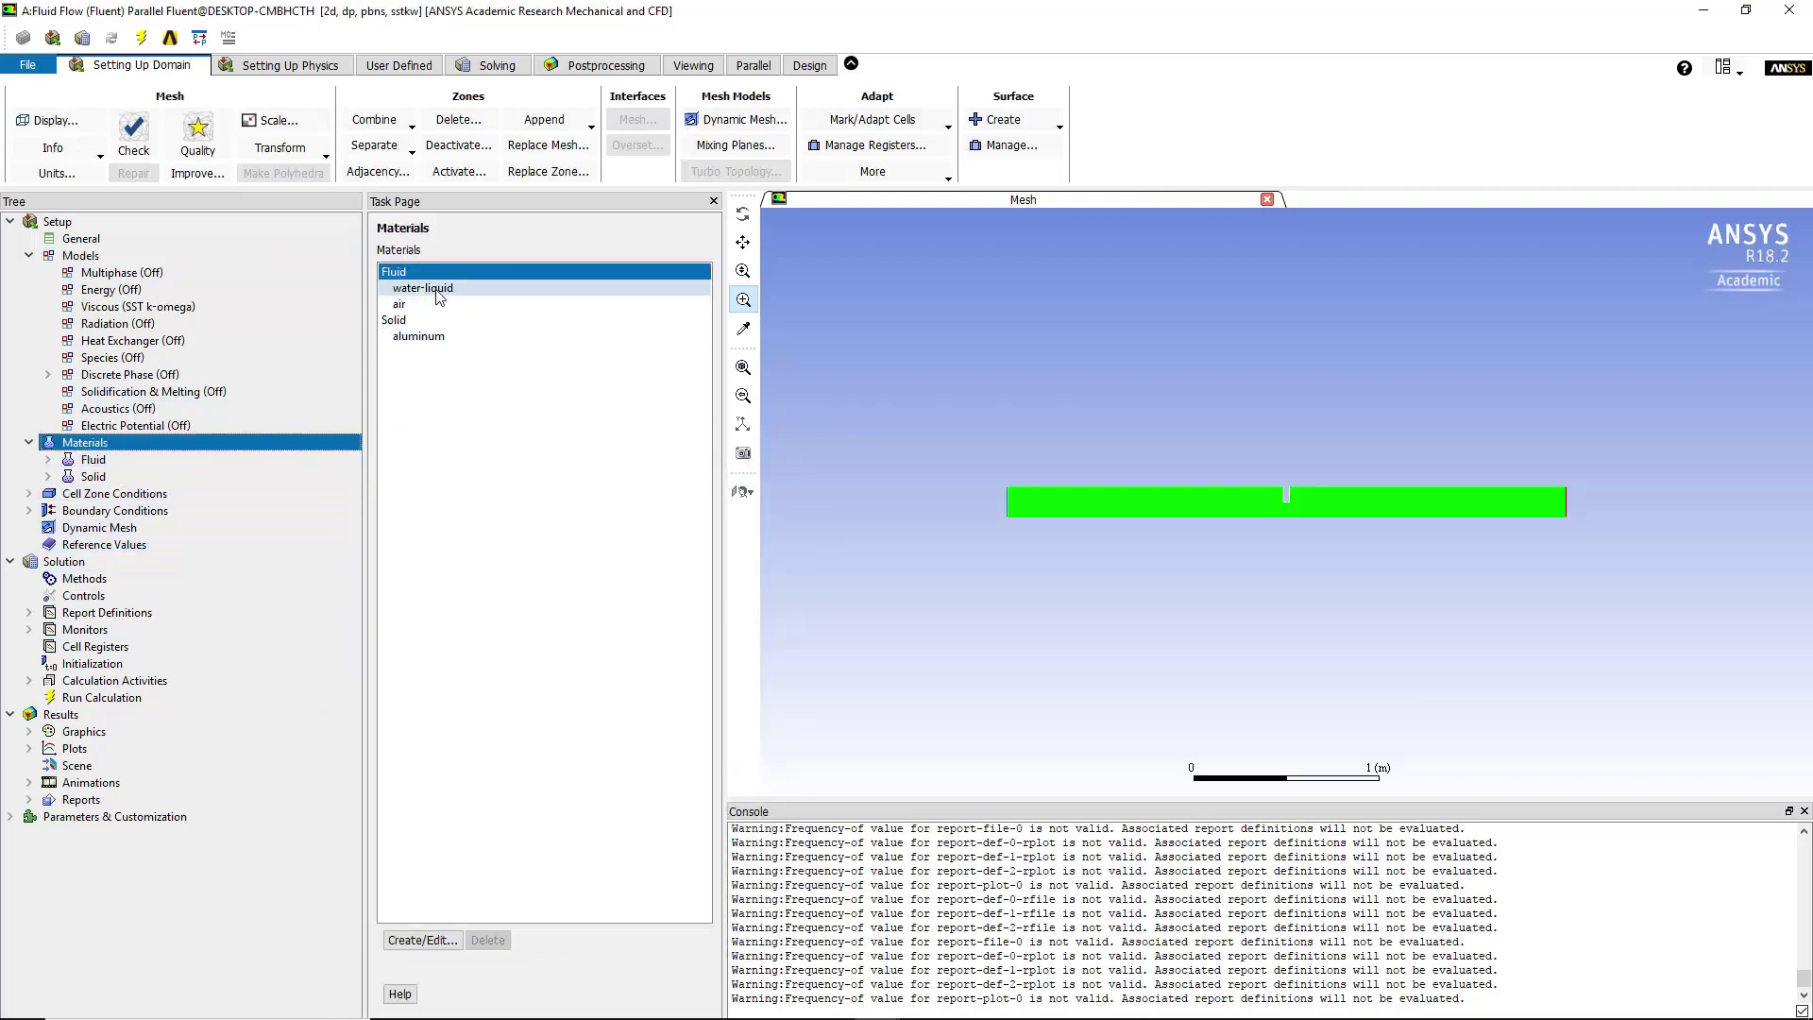
click(416, 939)
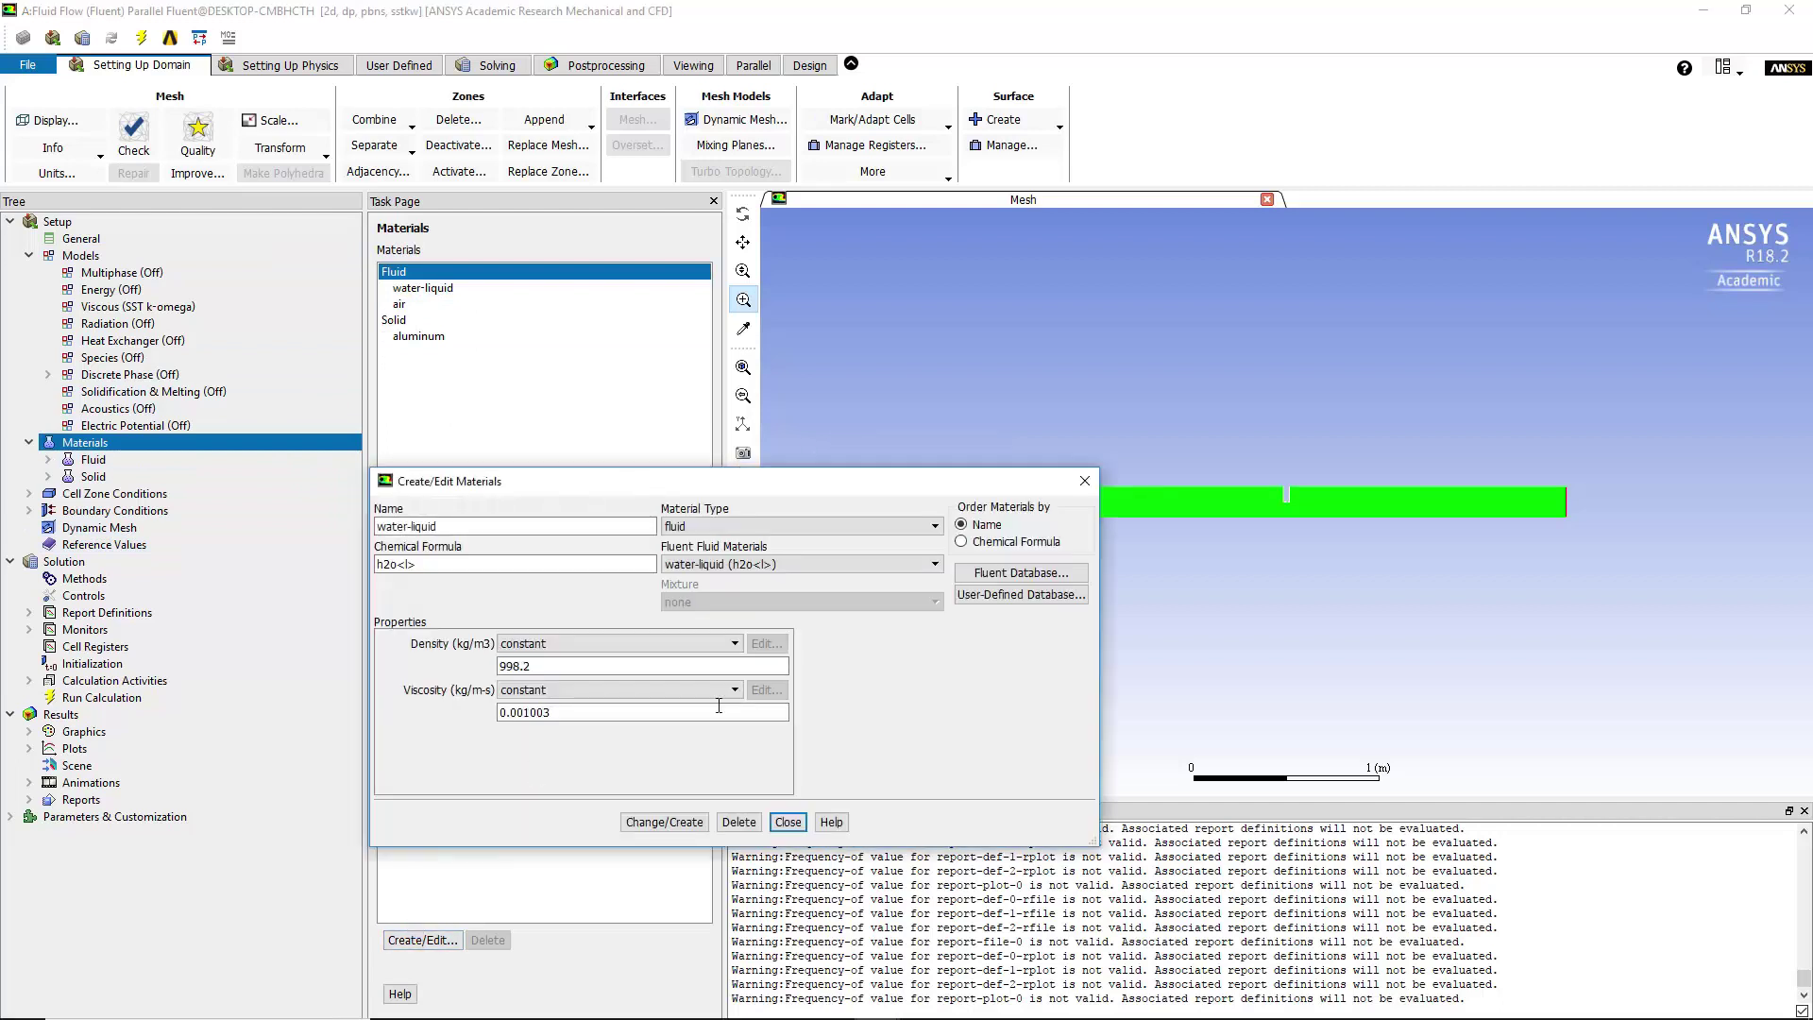
click(1048, 579)
drag(647, 559, 661, 614)
click(434, 574)
click(672, 901)
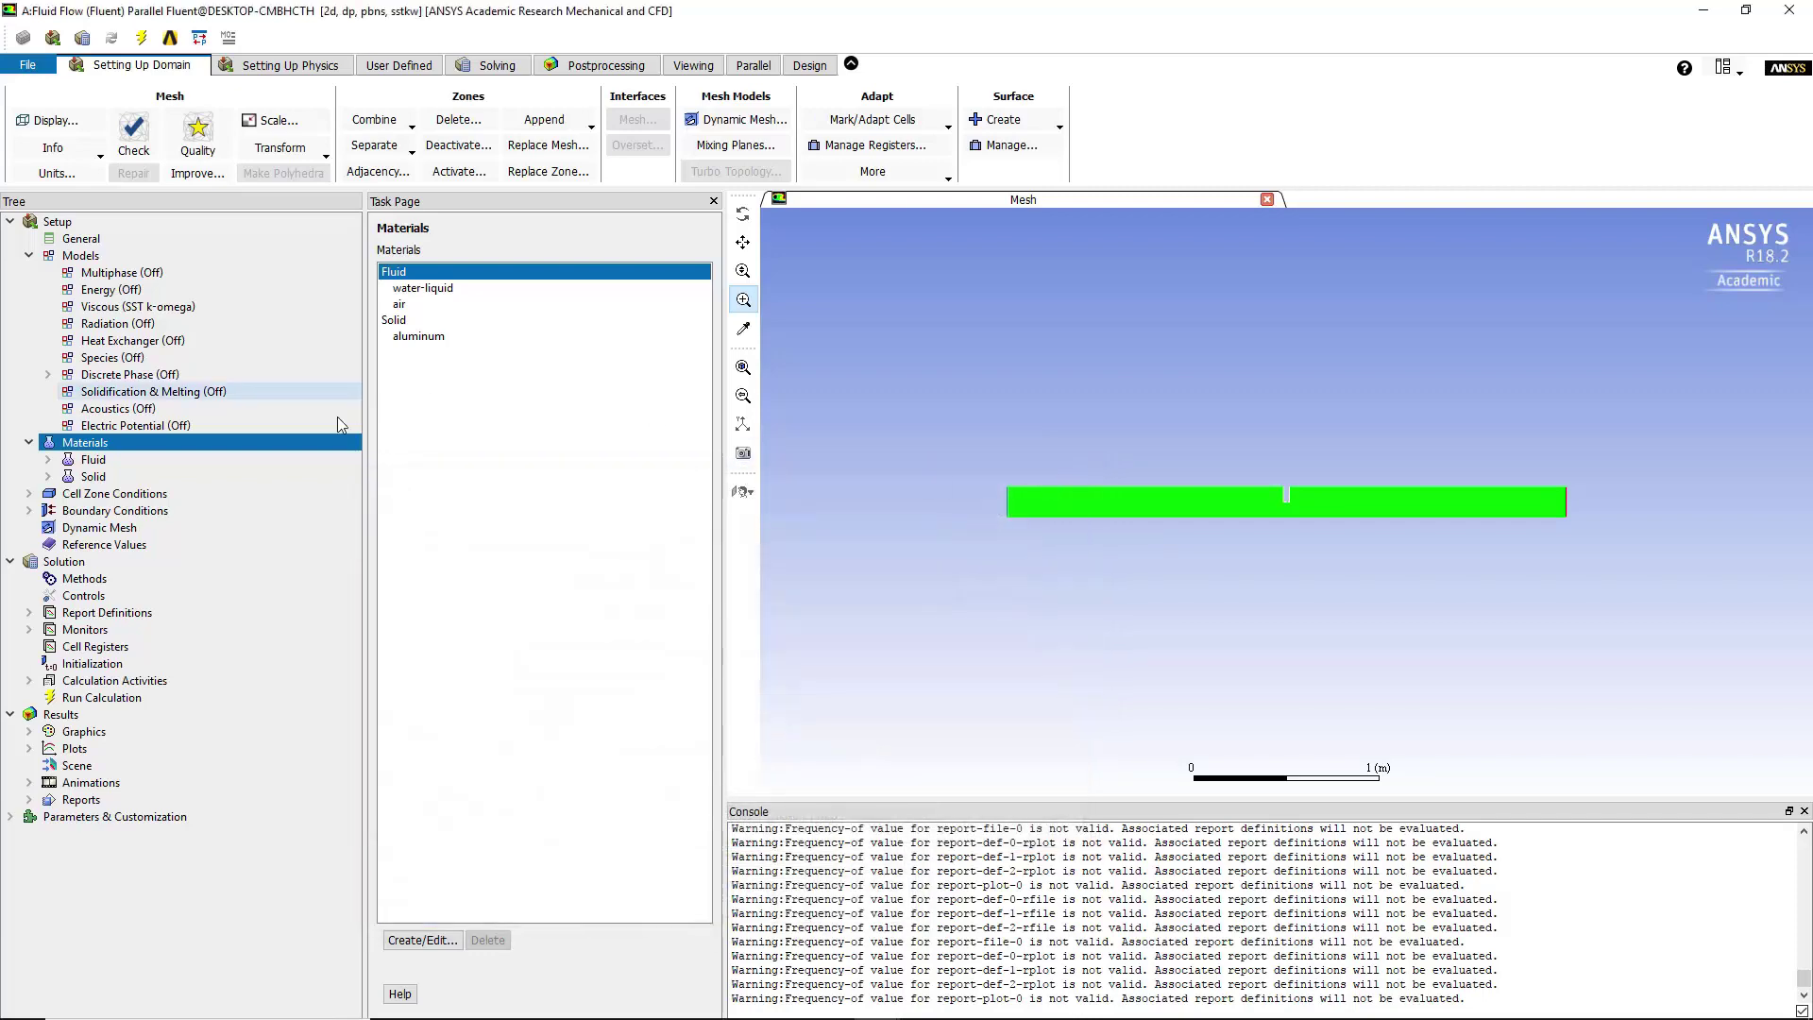
Assign water-liquid as the material of the document fluid zone
click(174, 495)
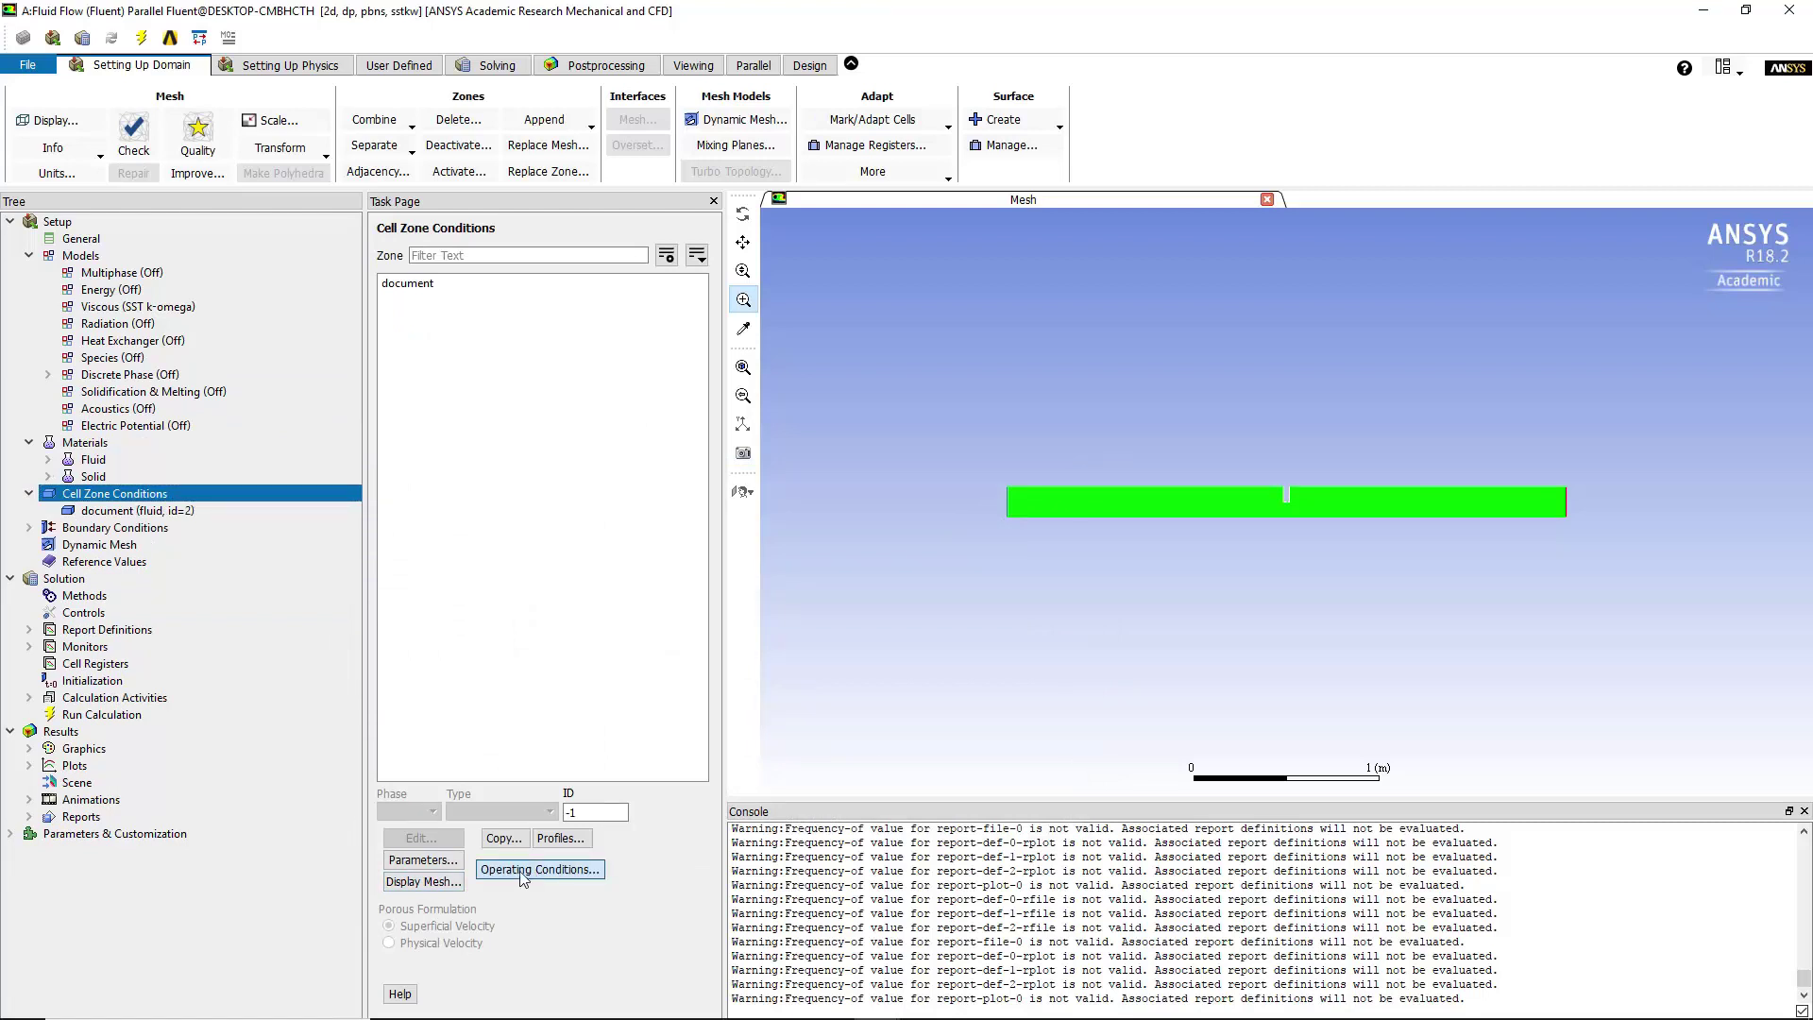
click(431, 285)
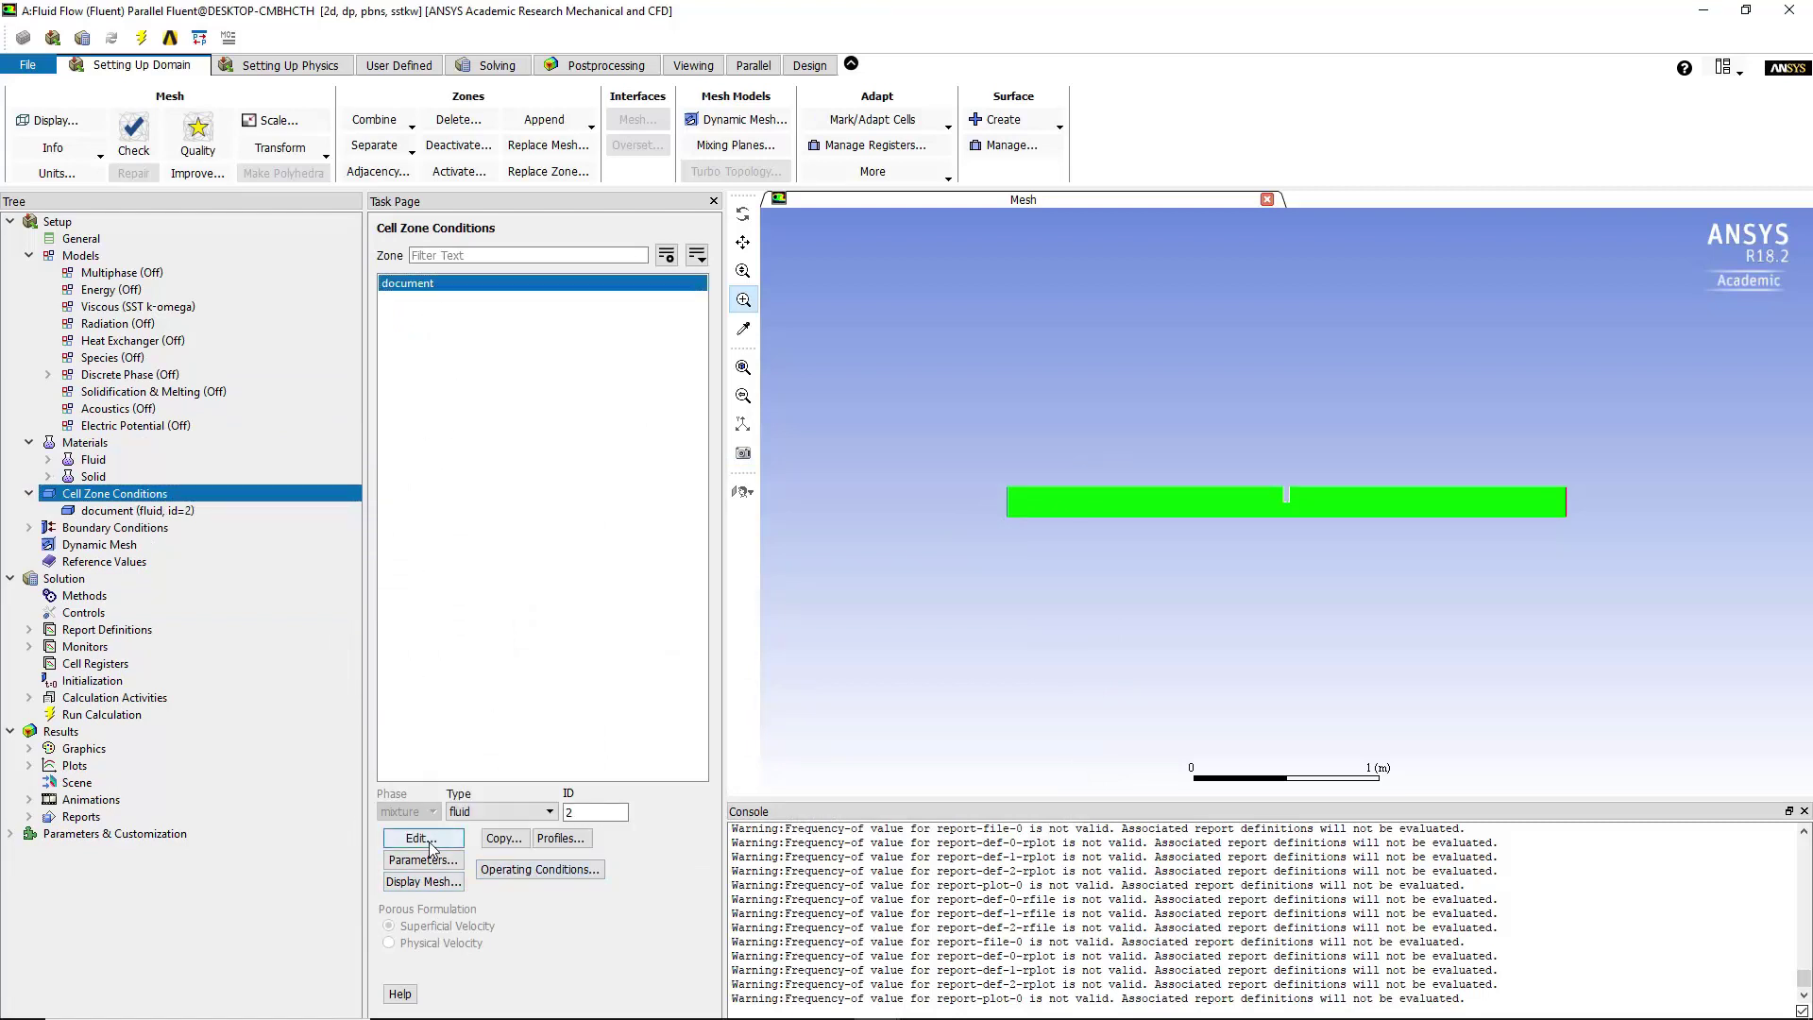
click(441, 841)
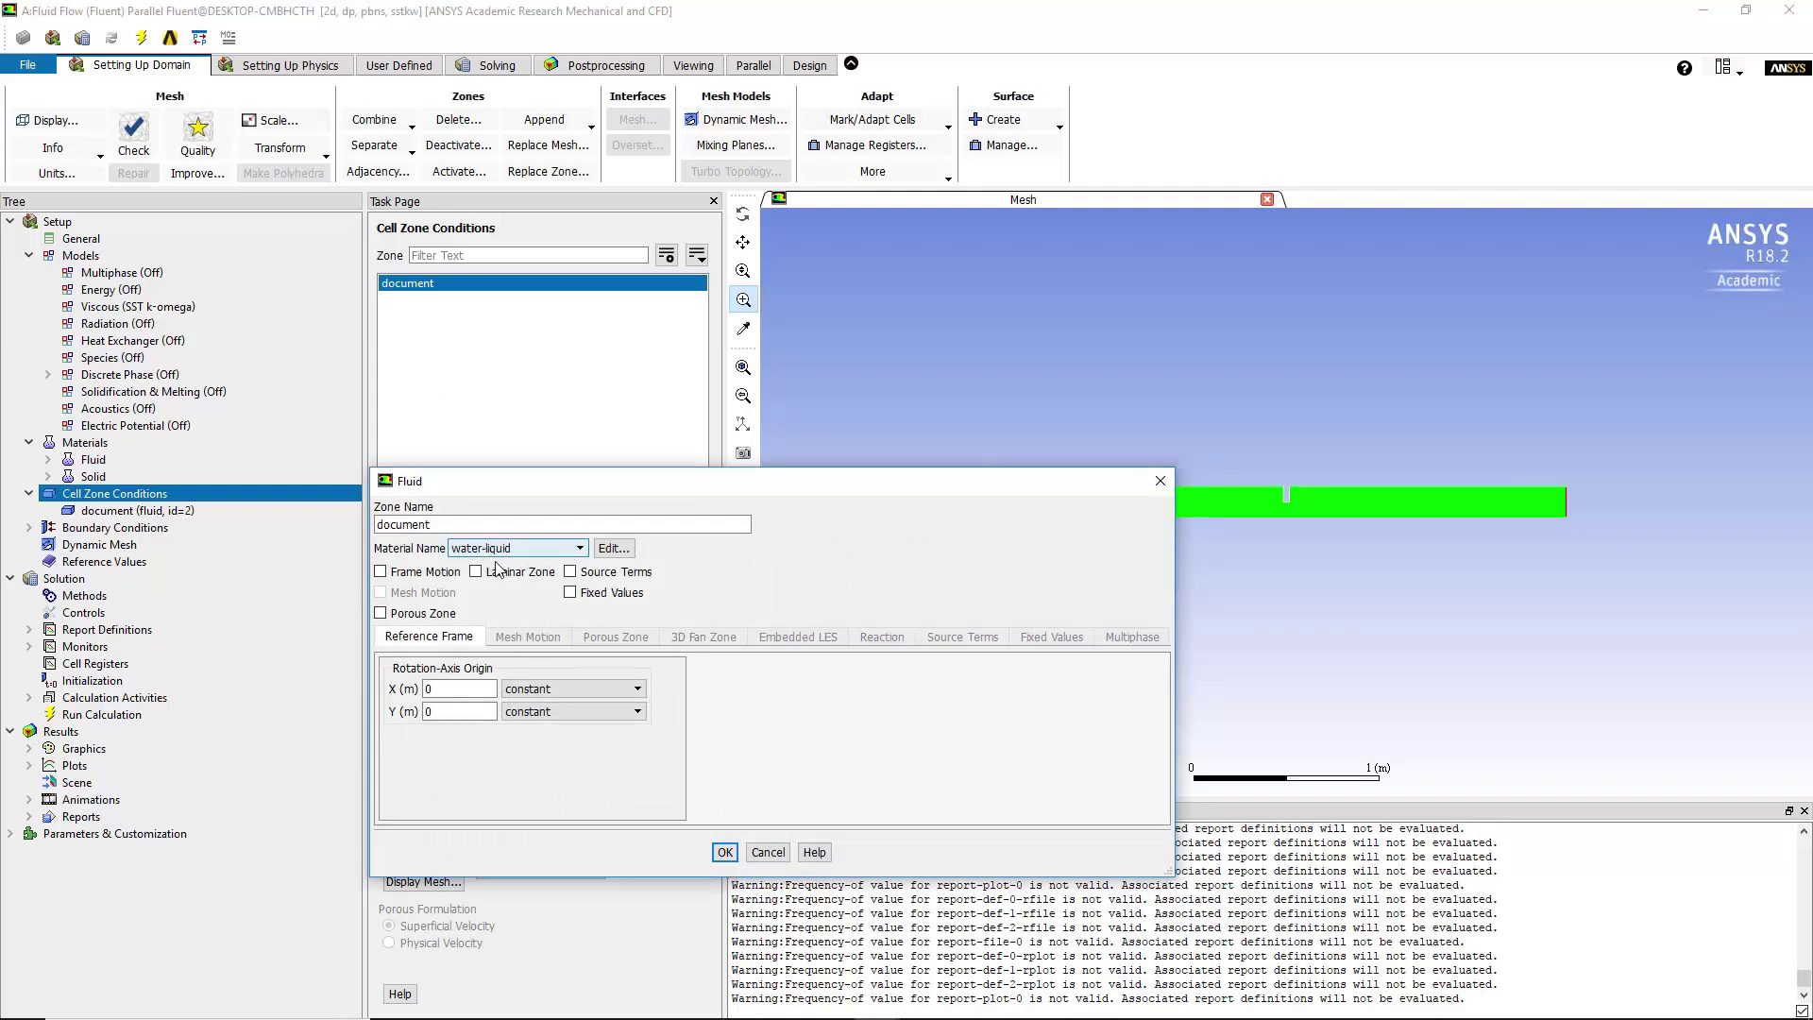
click(725, 853)
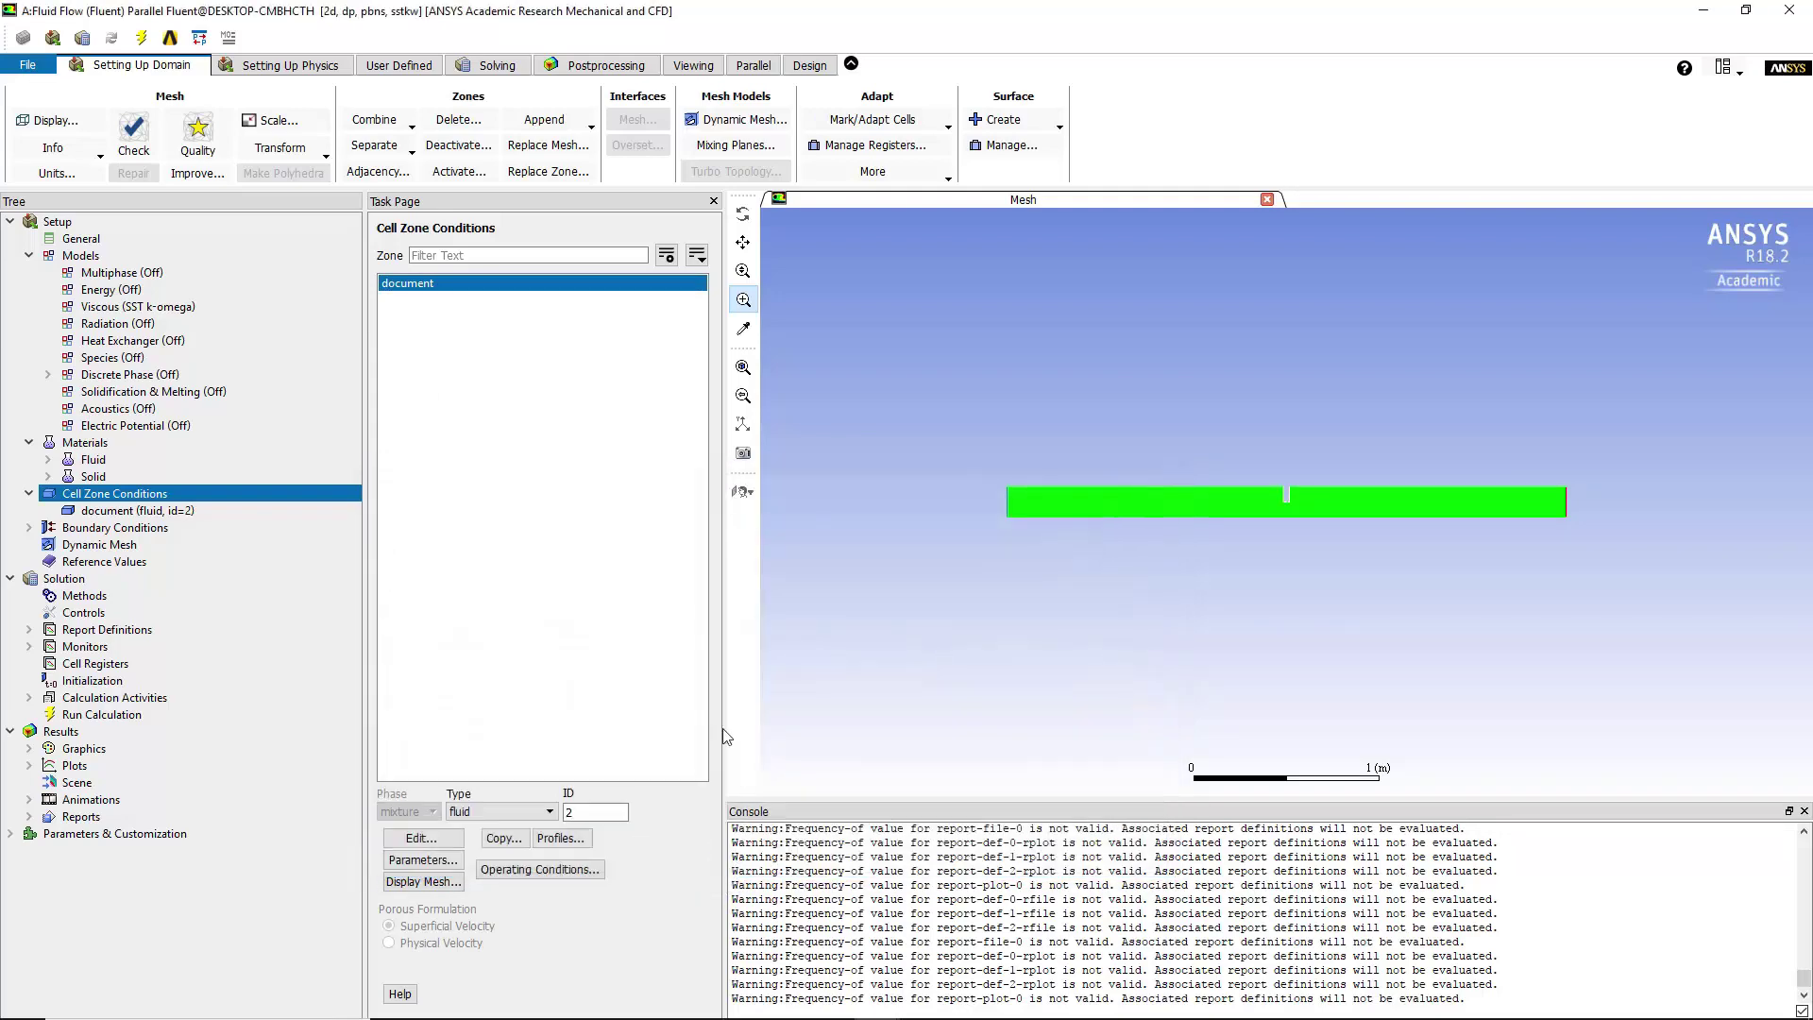
Review and accept the inlet velocity settings, including turbulent intensity
double_click(173, 530)
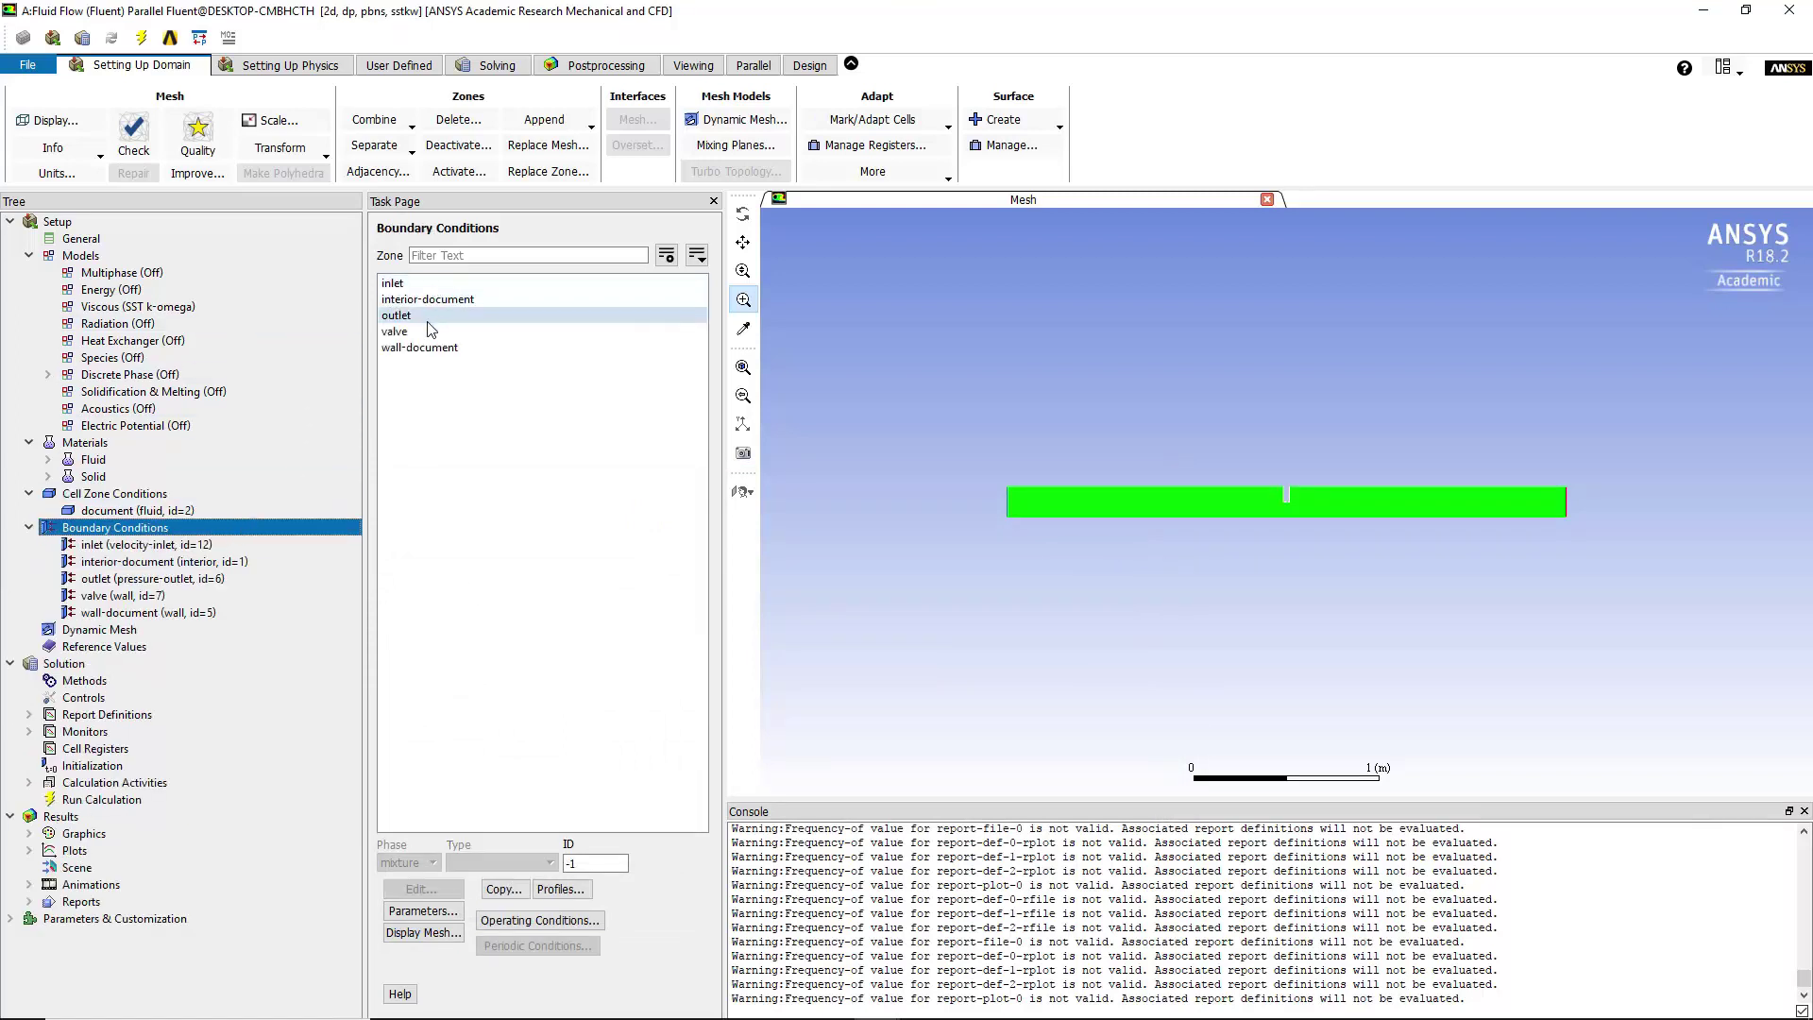
click(436, 368)
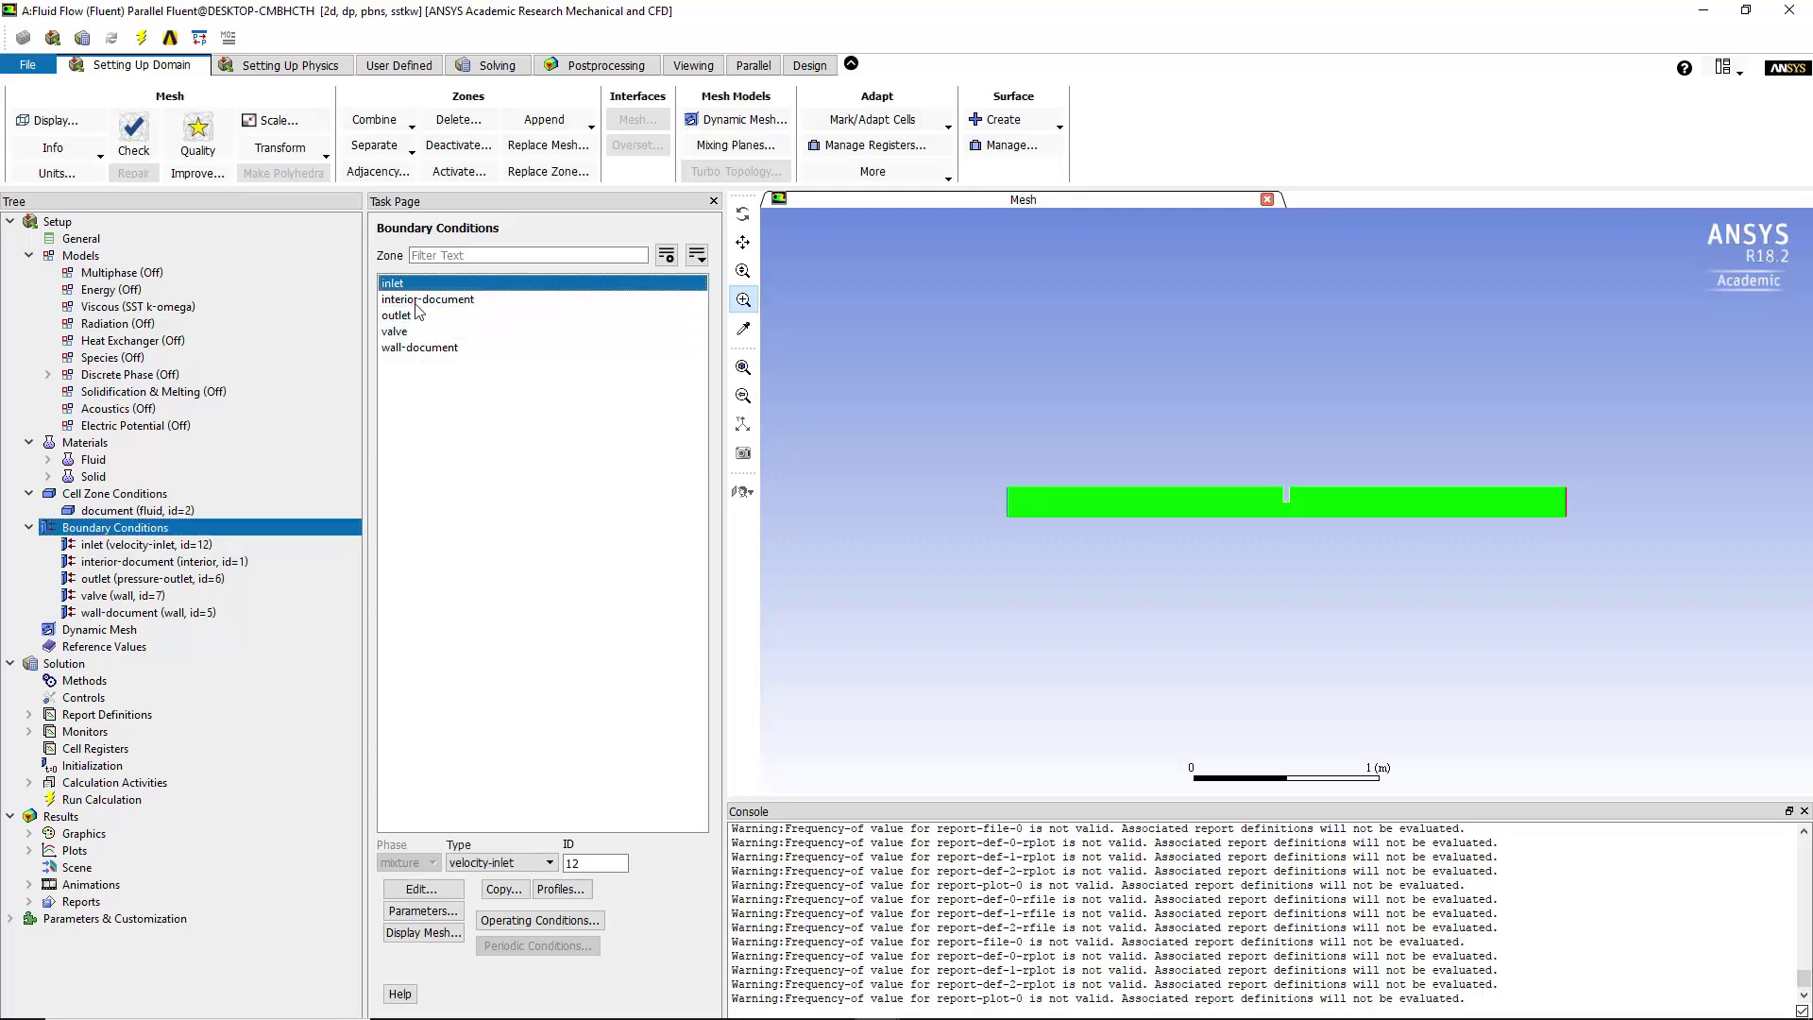
click(452, 889)
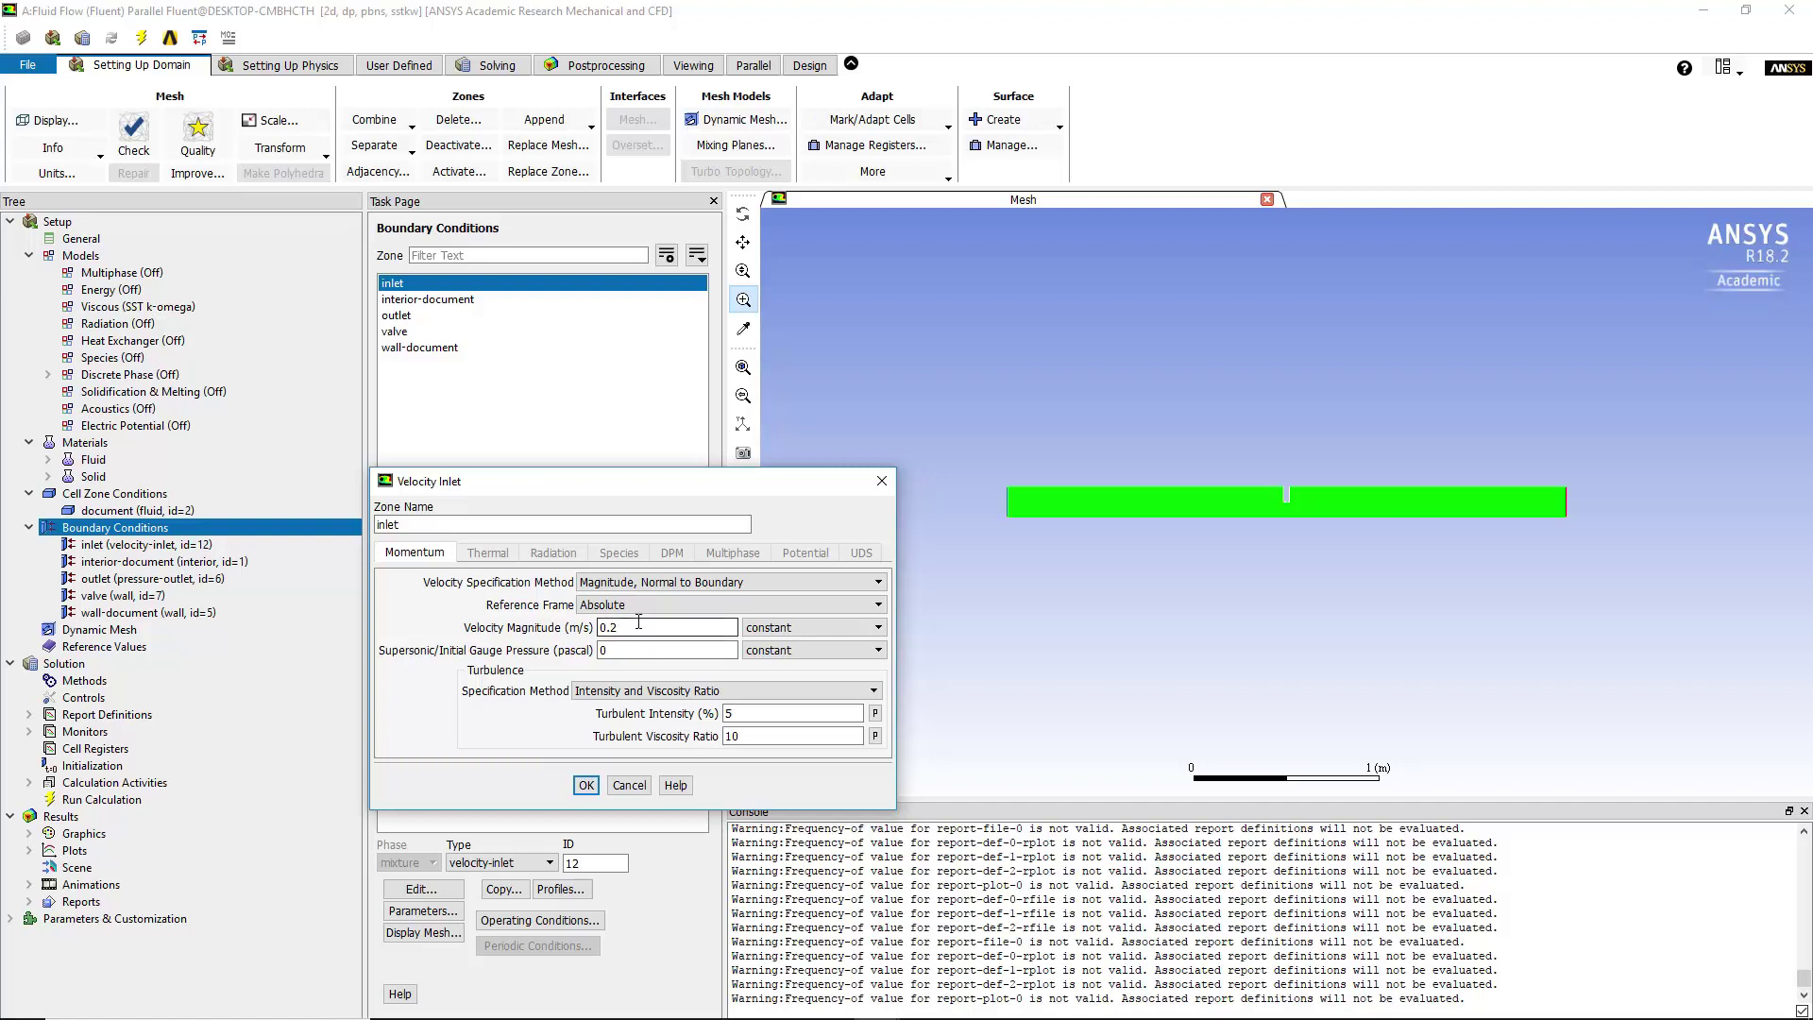
click(764, 715)
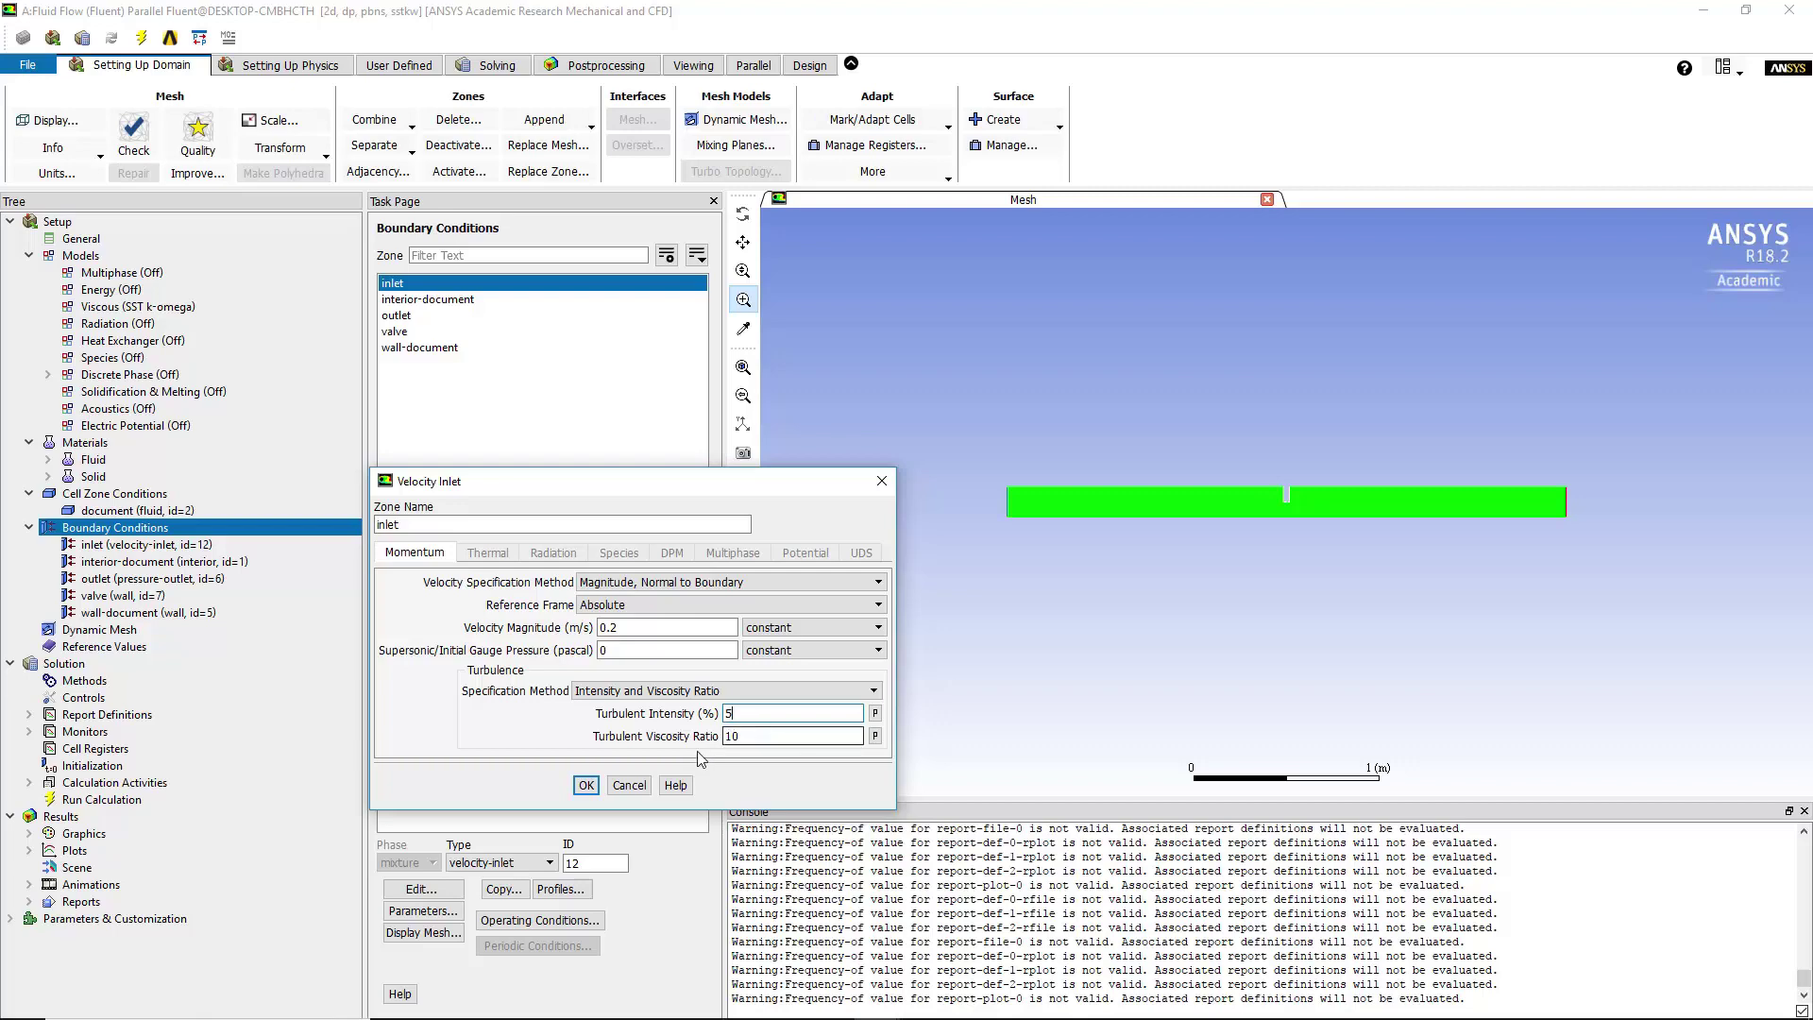
click(590, 787)
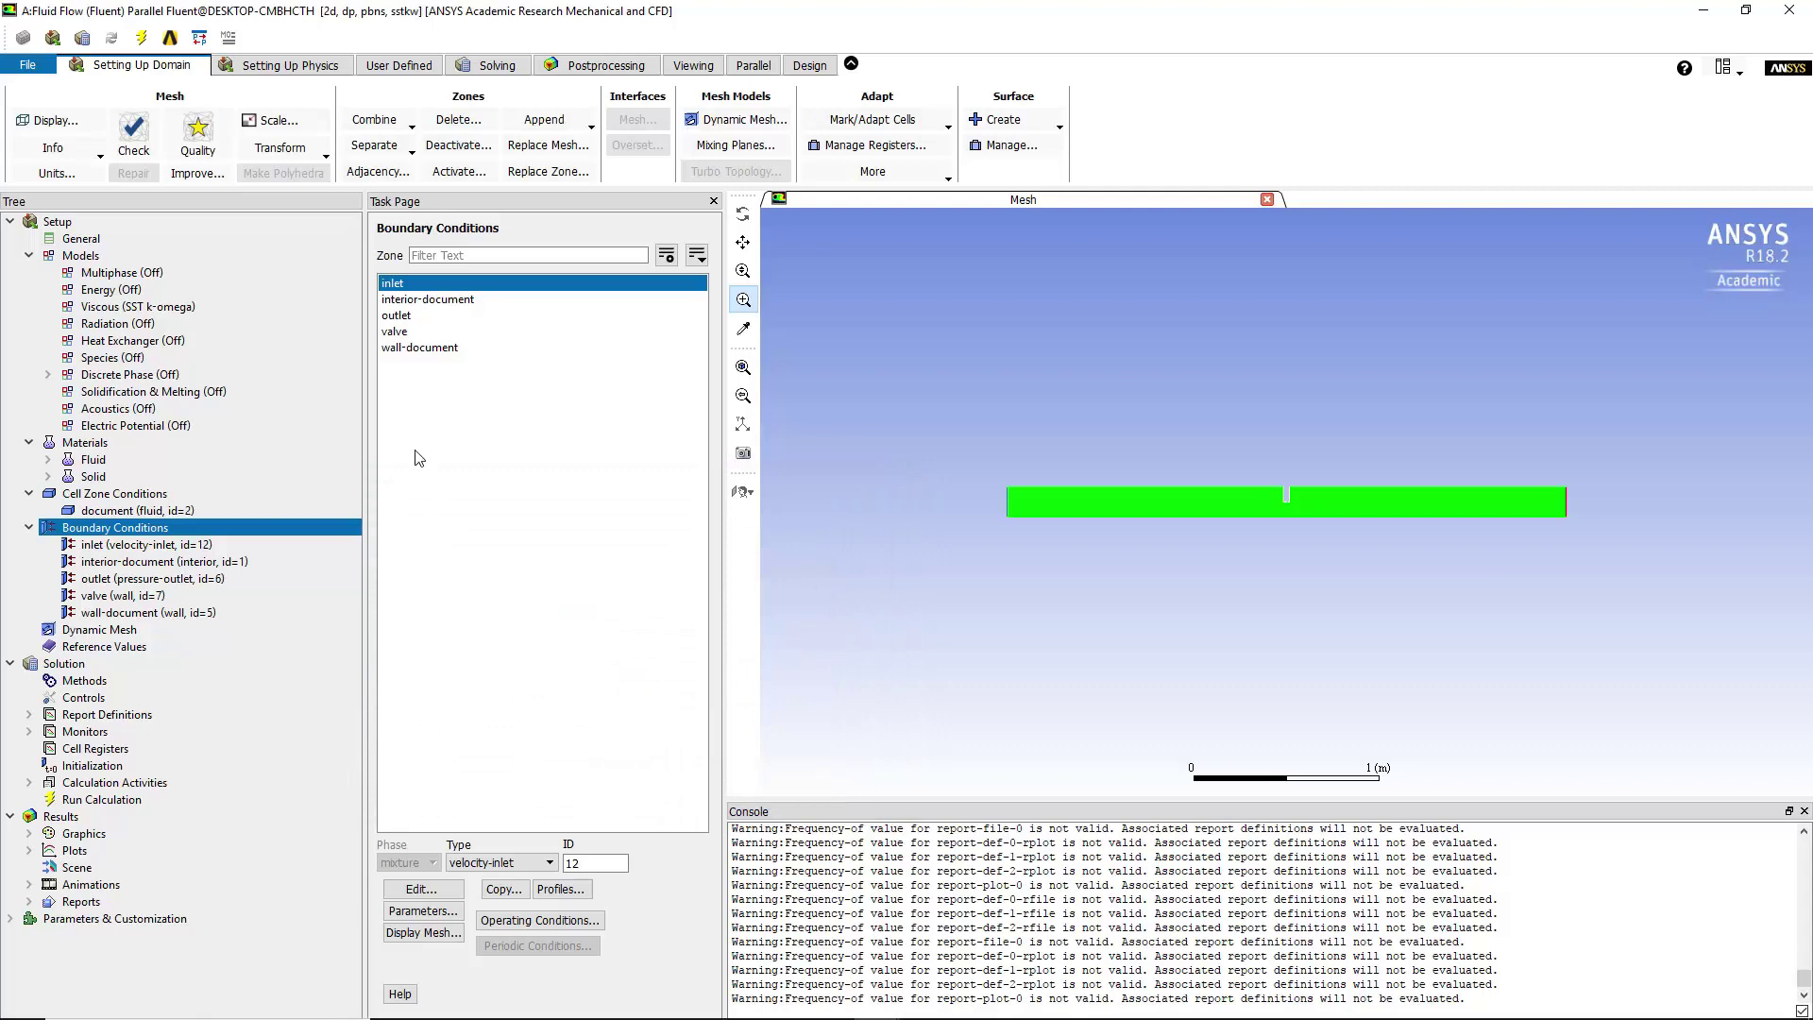
Confirm the outlet pressure boundary at 15000 Pa gauge pressure
click(405, 315)
double_click(404, 315)
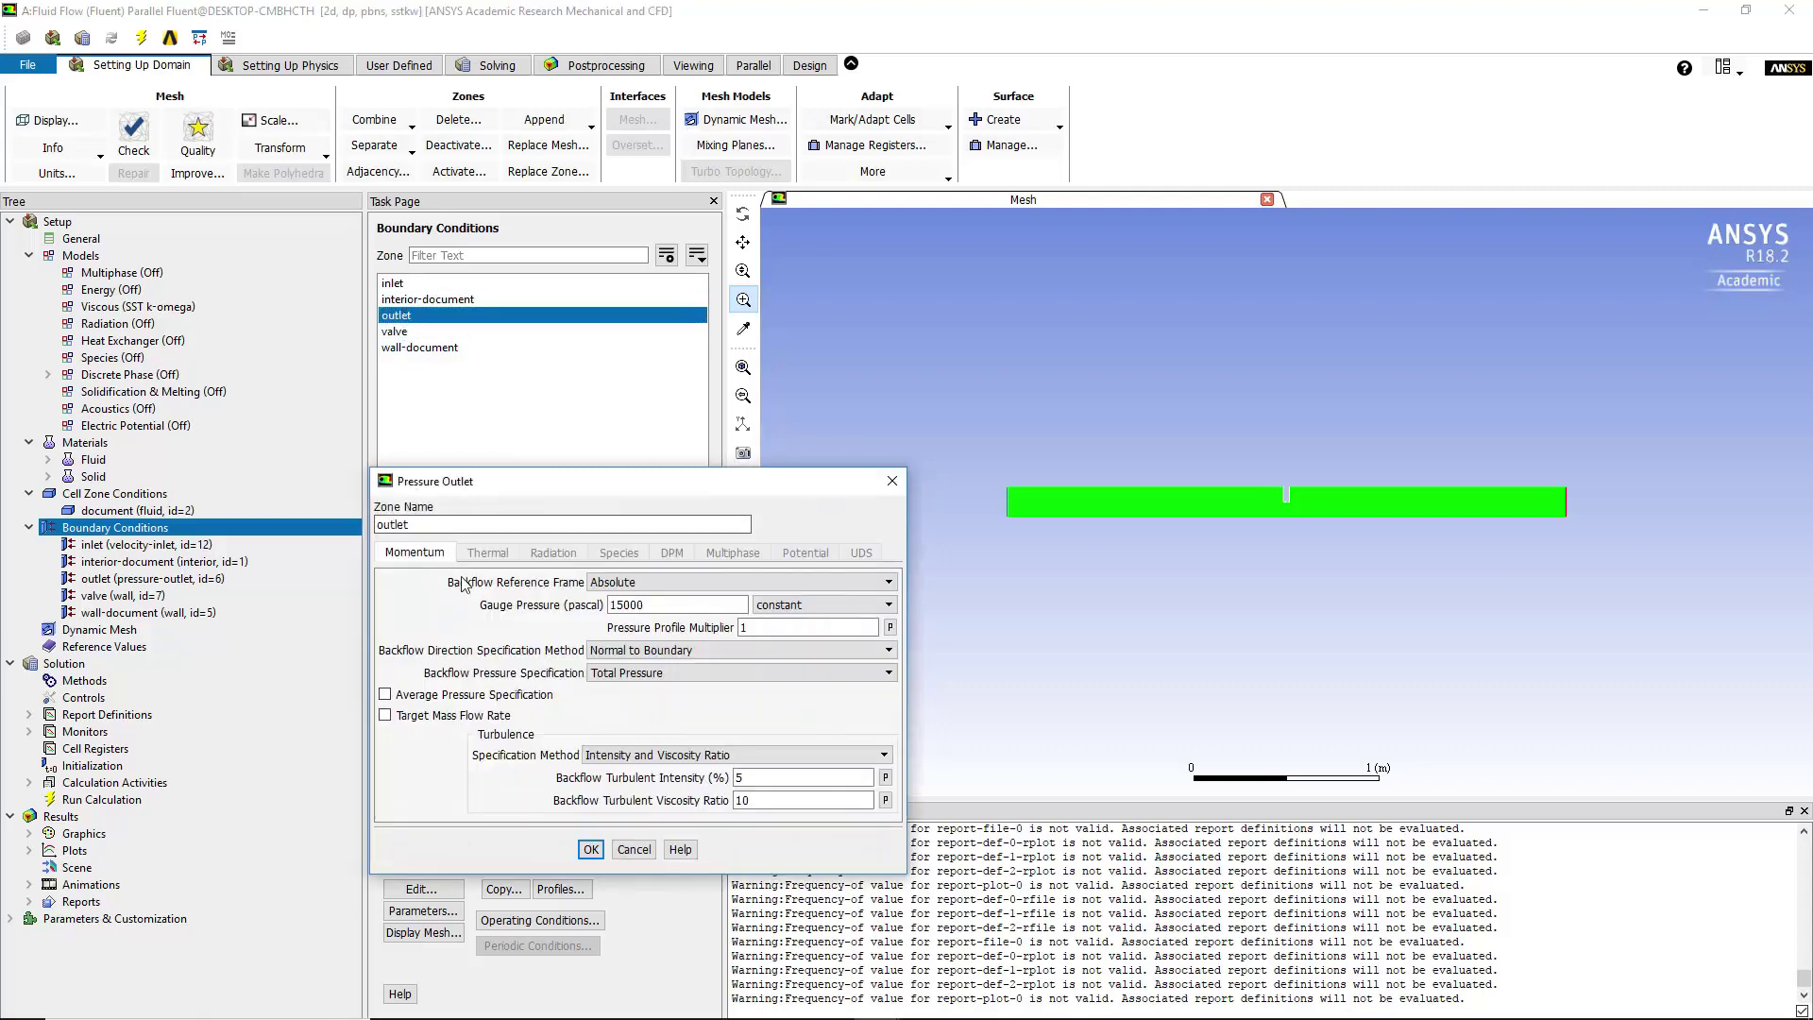
drag(666, 605, 535, 606)
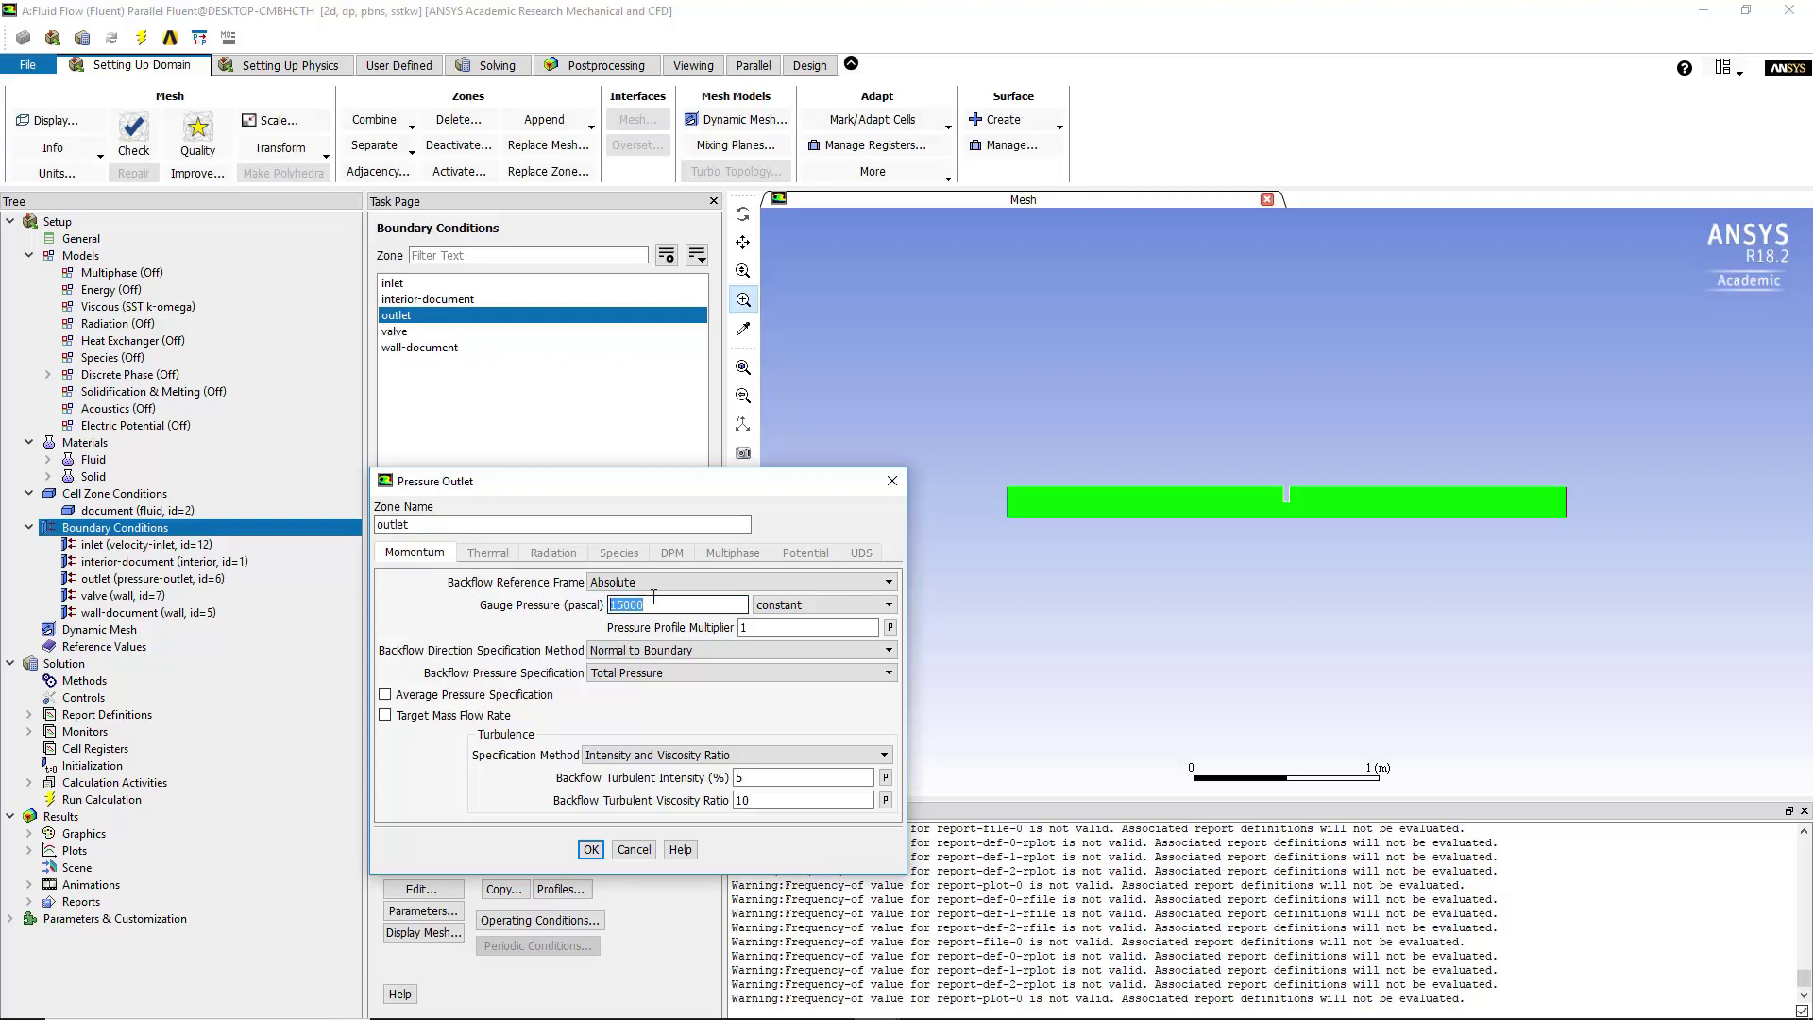
click(591, 849)
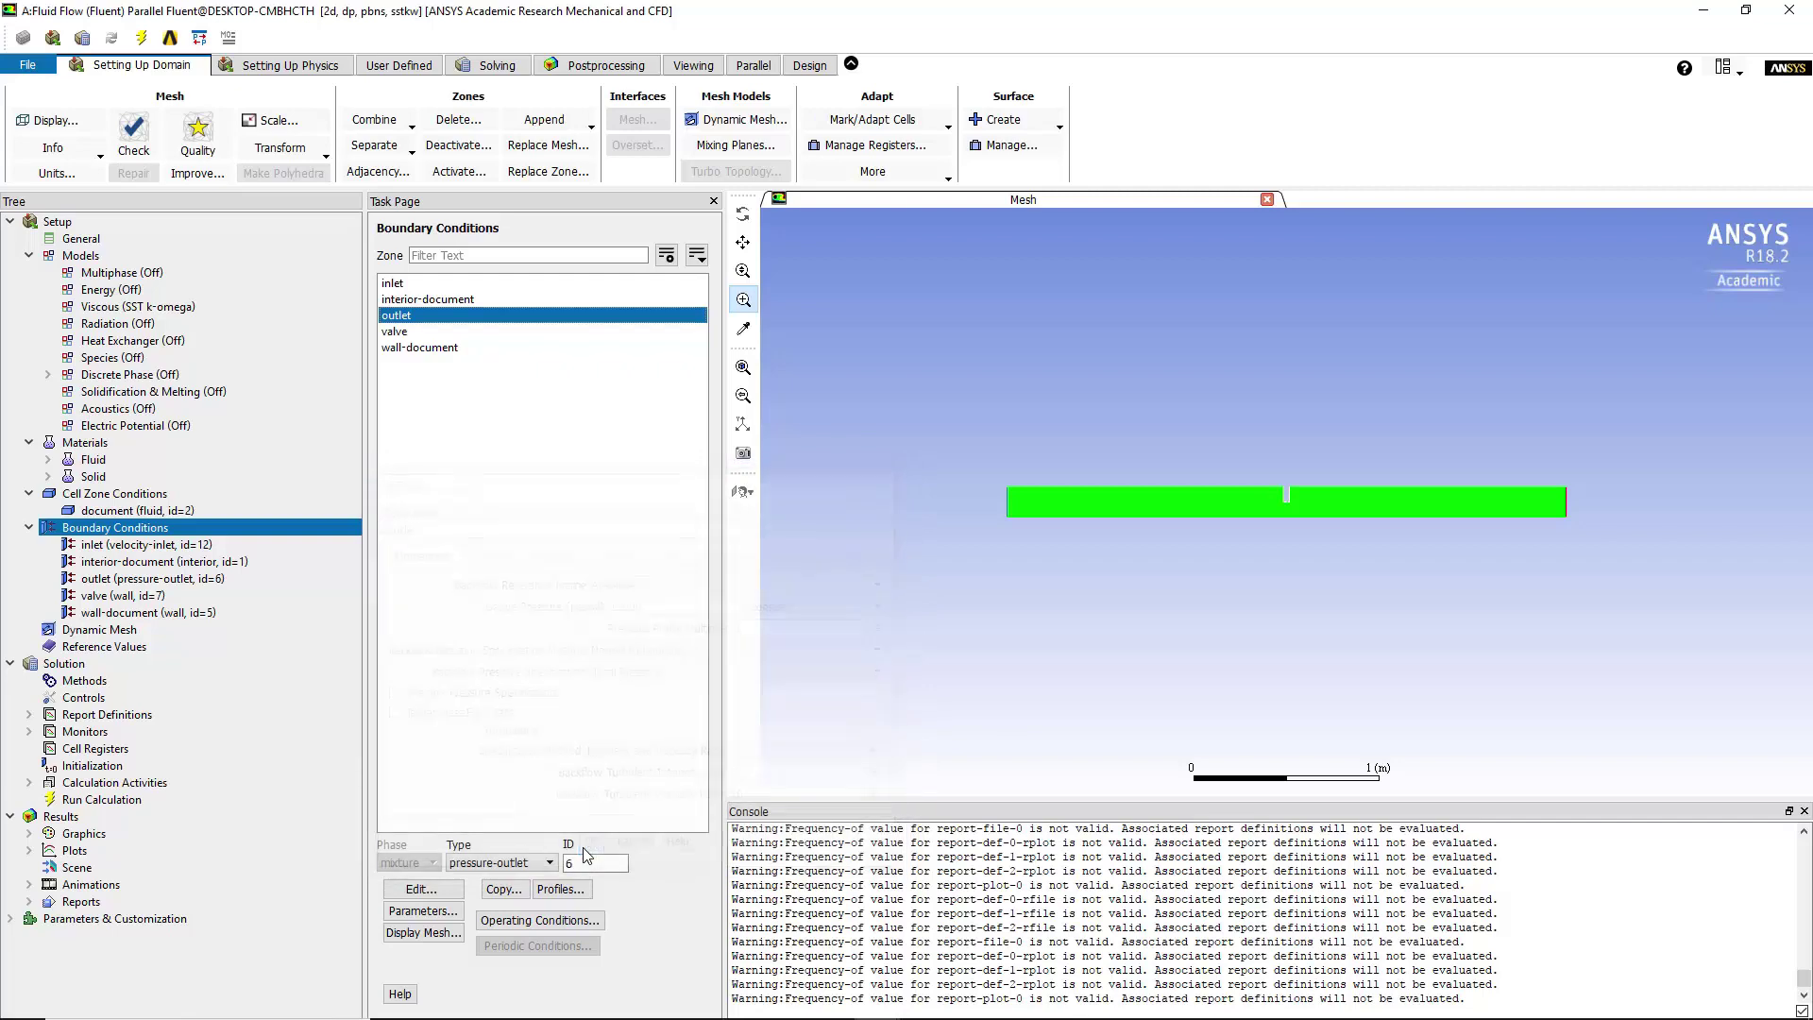
Inspect the valve and wall-document boundary zones and bring up the solution initialization settings
click(406, 332)
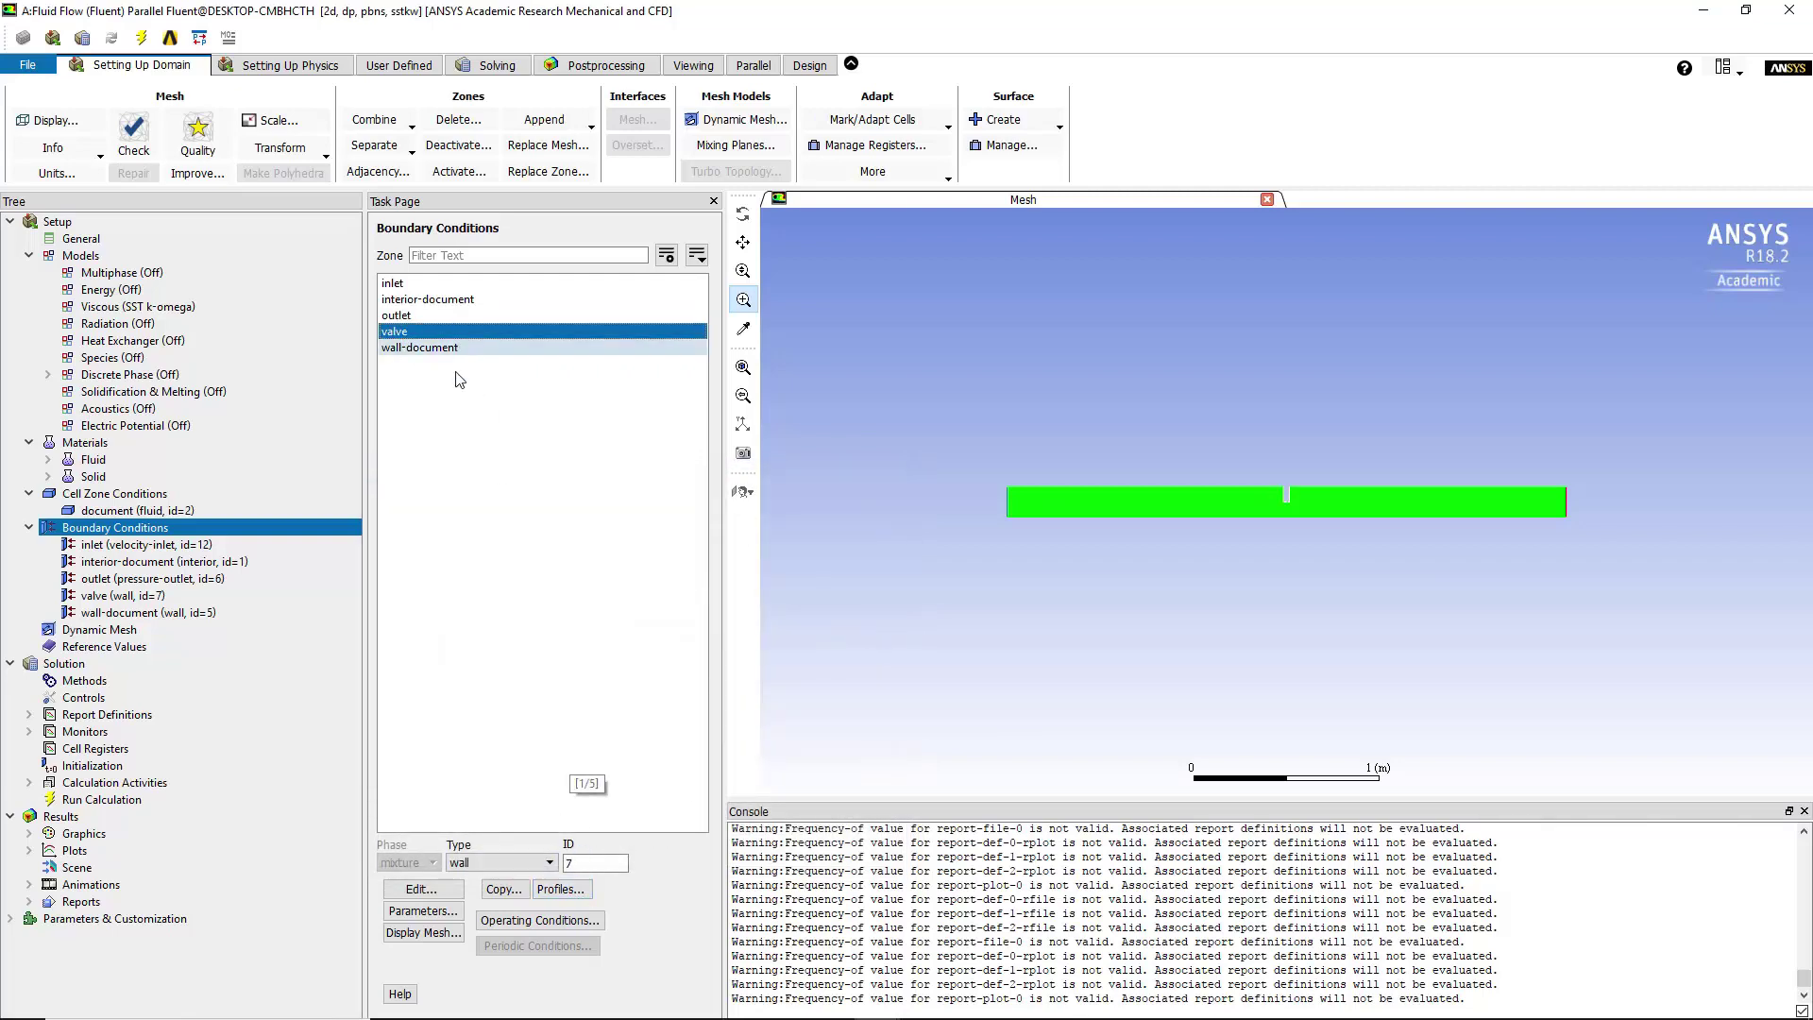
click(421, 349)
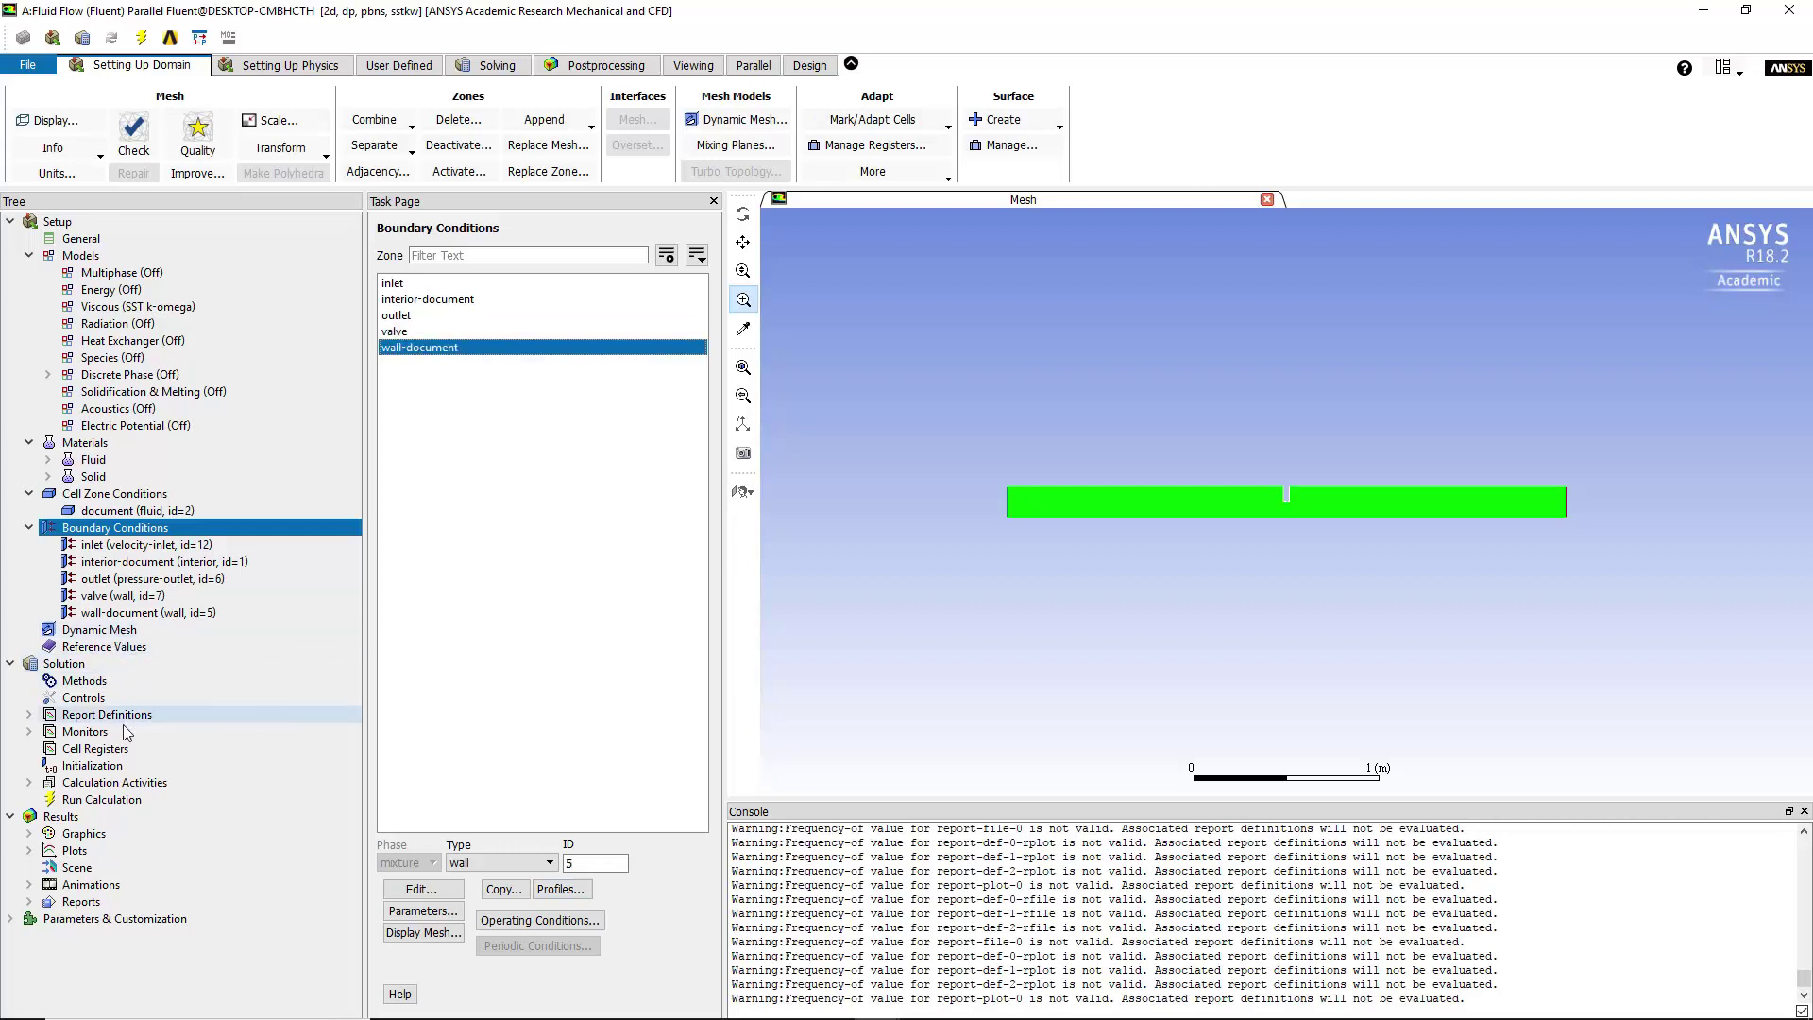
click(119, 766)
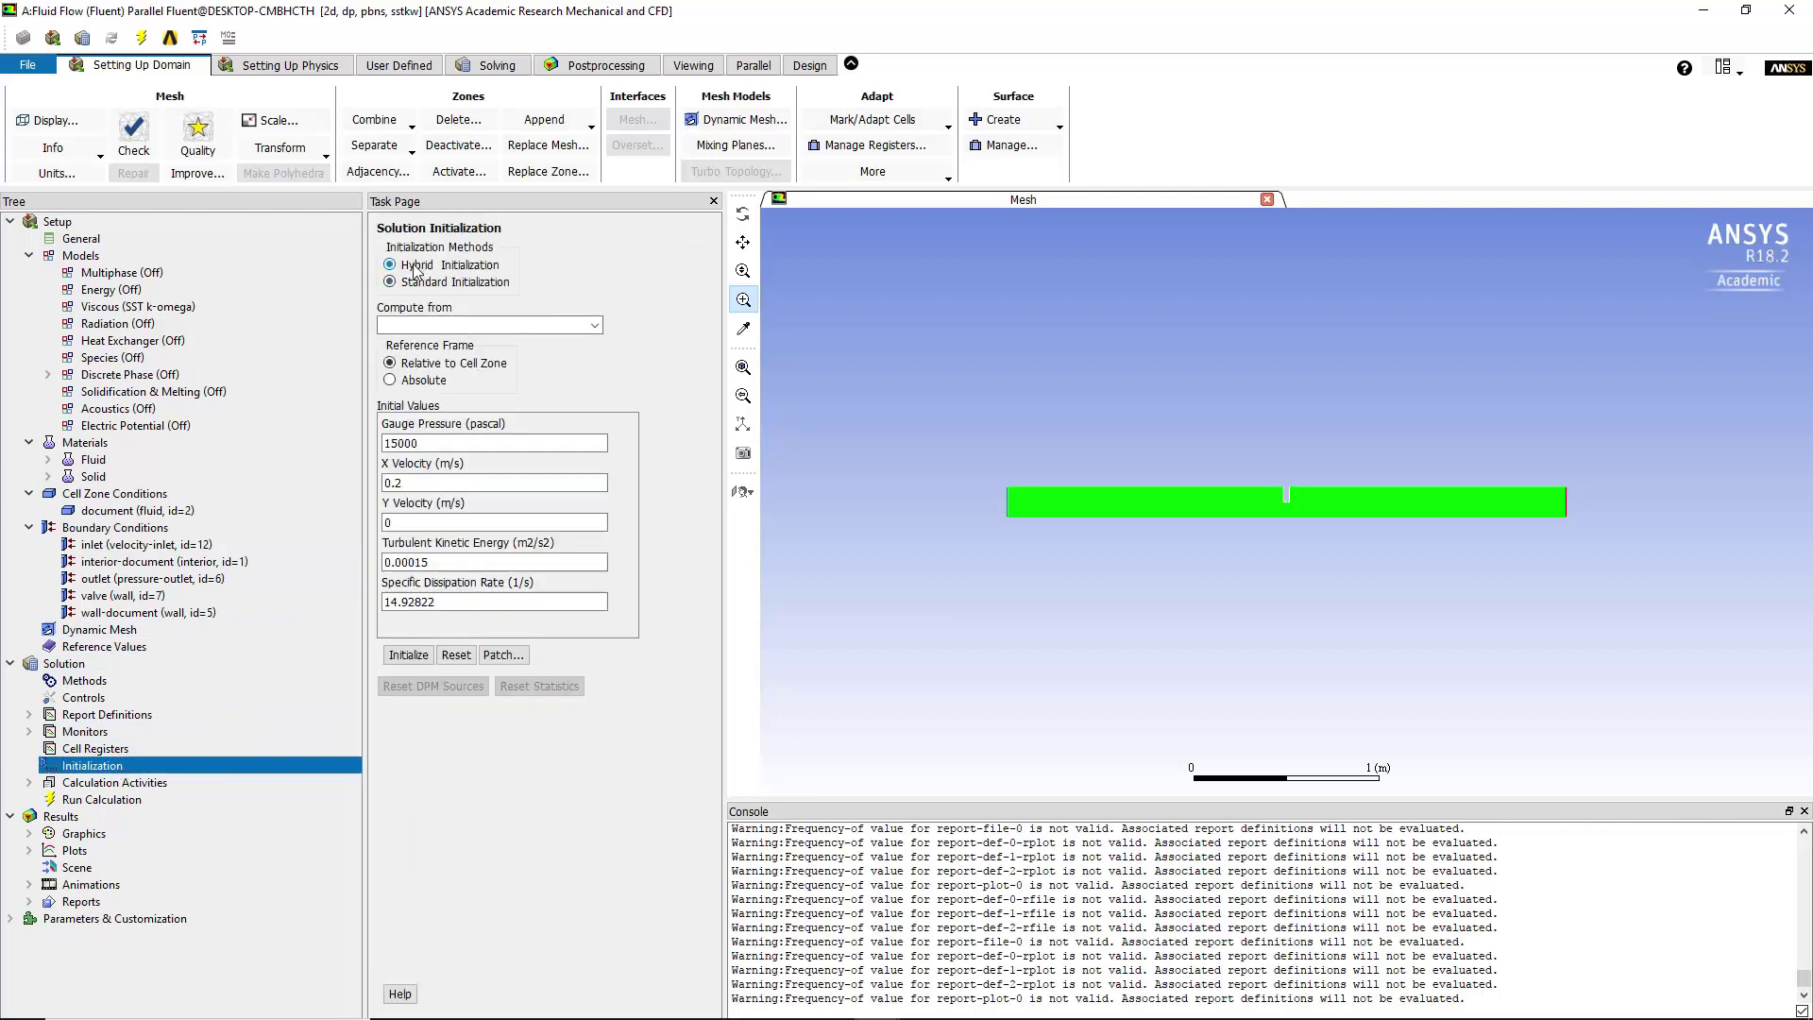
Hybrid-initialize the flow field, then start the calculation from Run Calculation
click(418, 266)
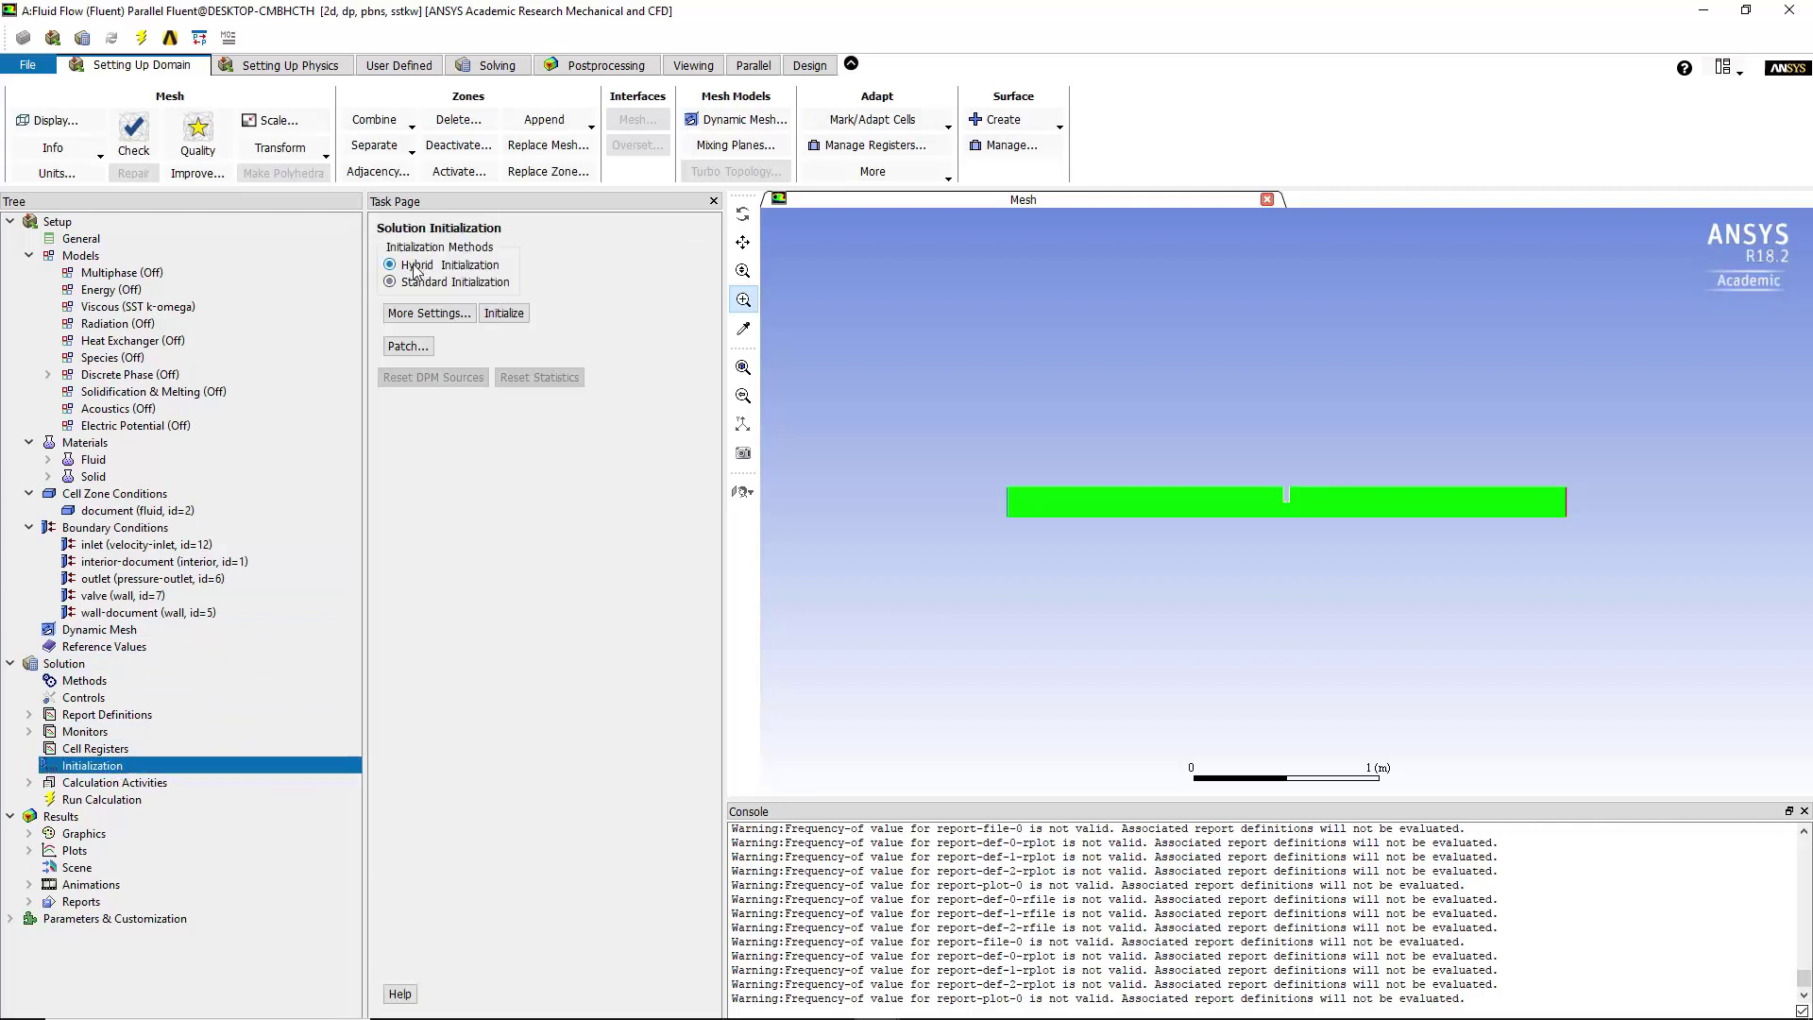
click(506, 314)
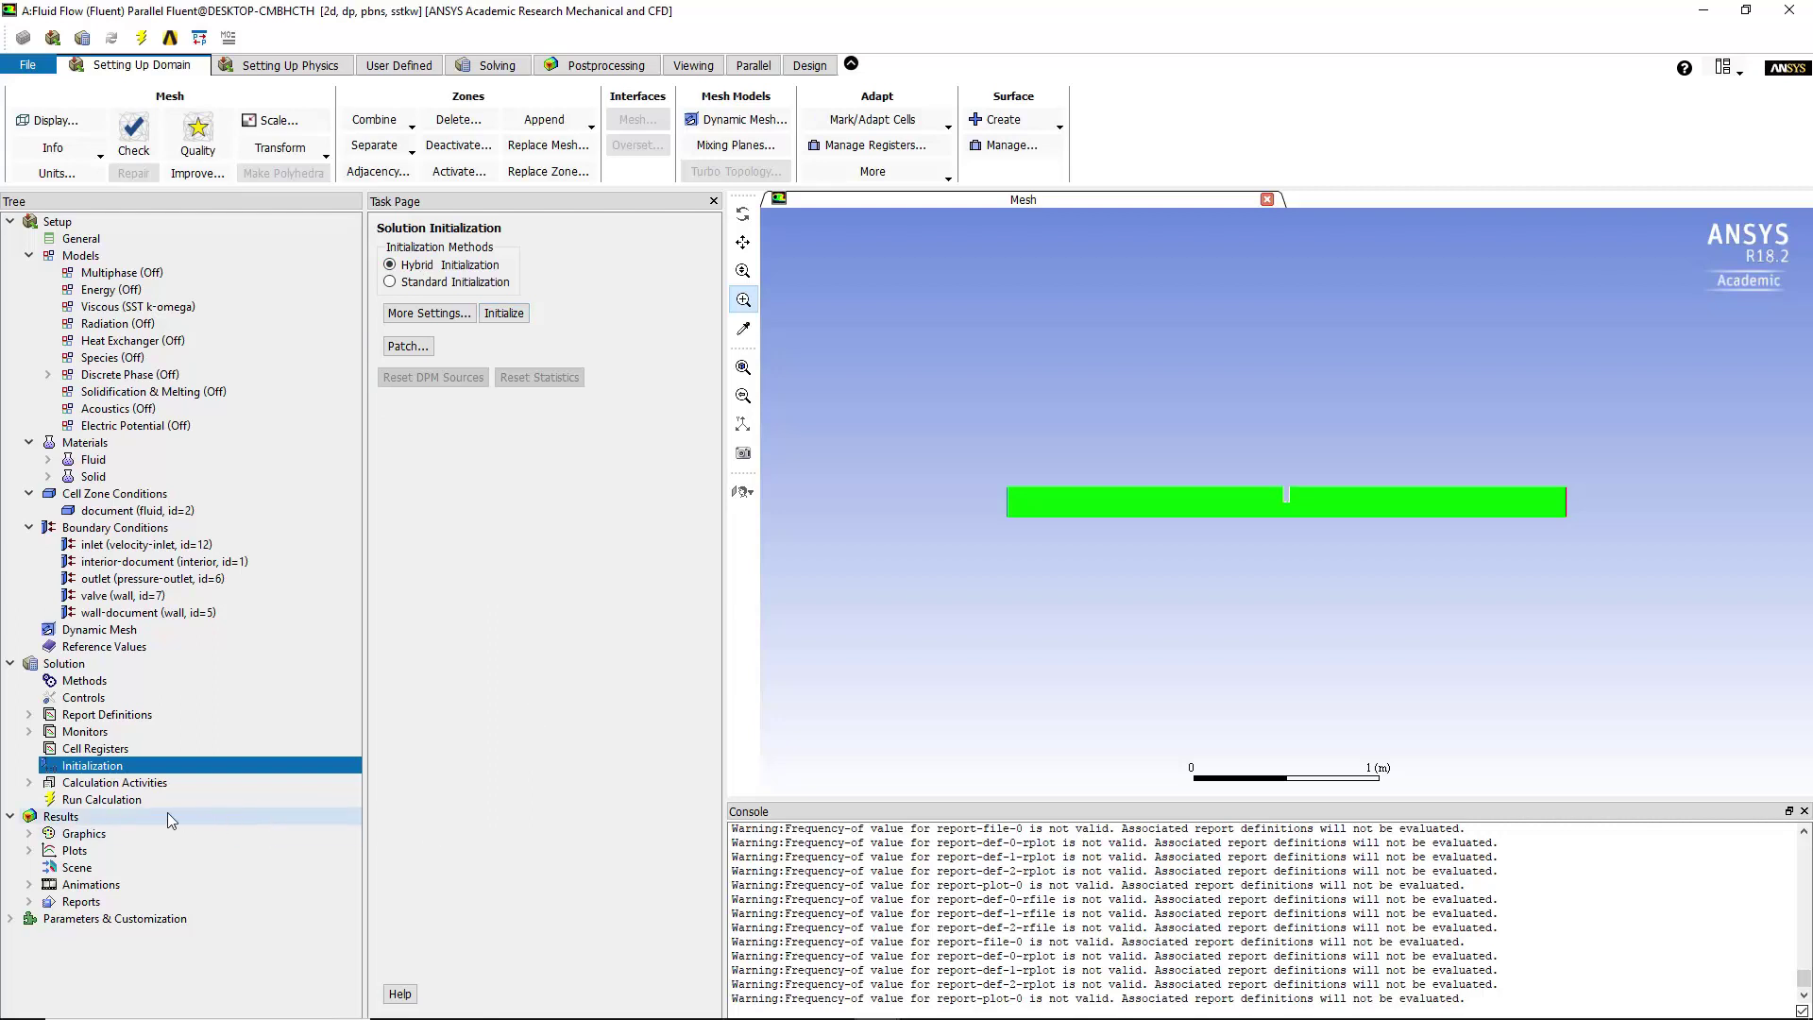
click(138, 802)
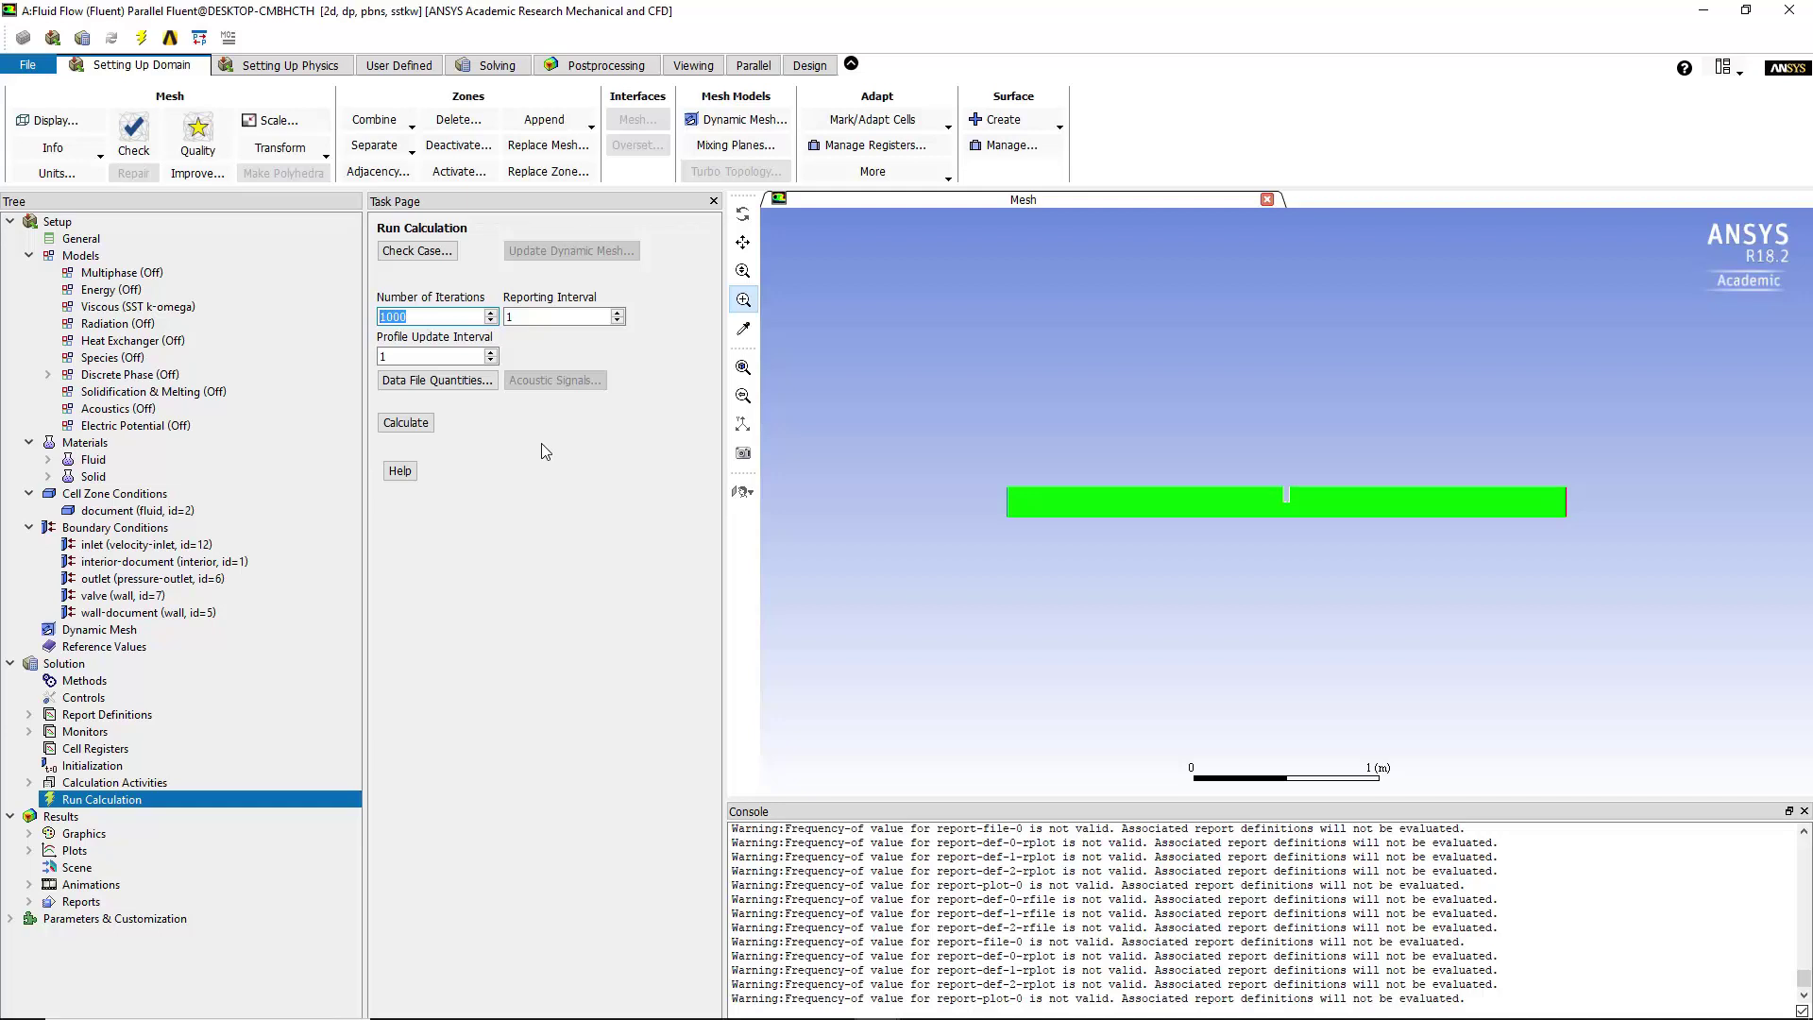
click(405, 428)
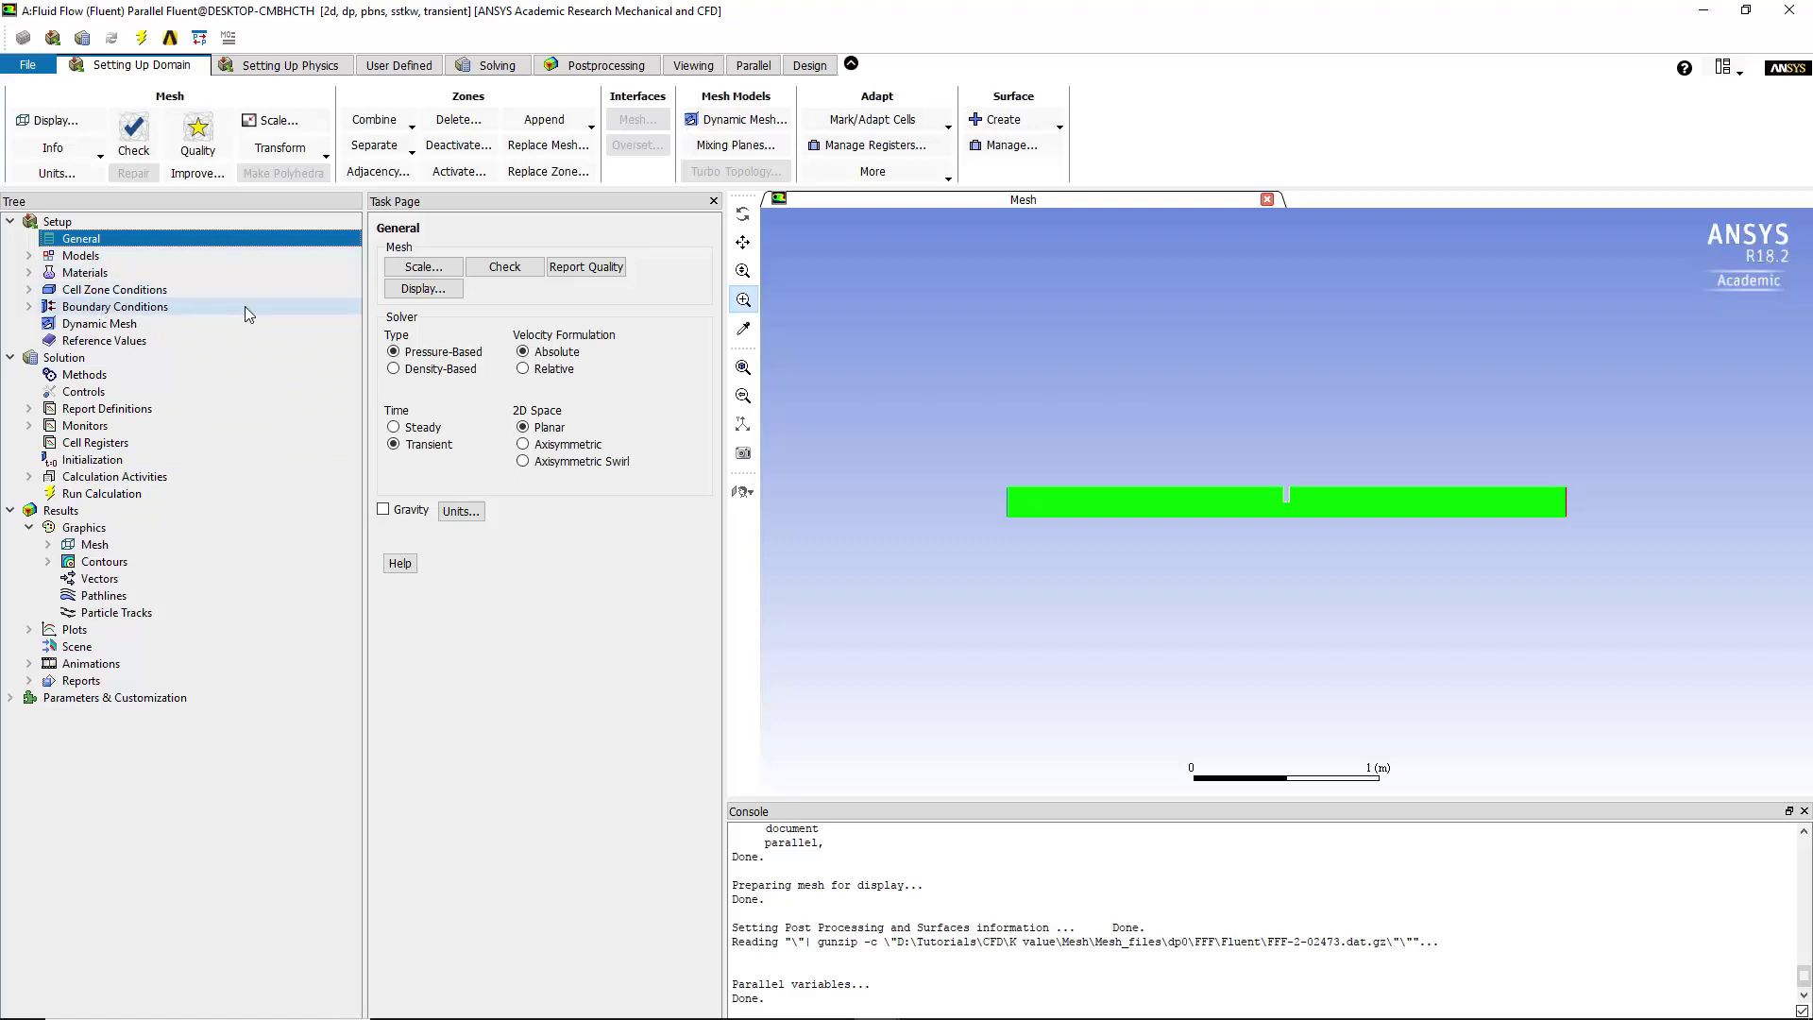
Show Calculation Activities, with autosave every 0 time steps and no automatic exports
double_click(80, 255)
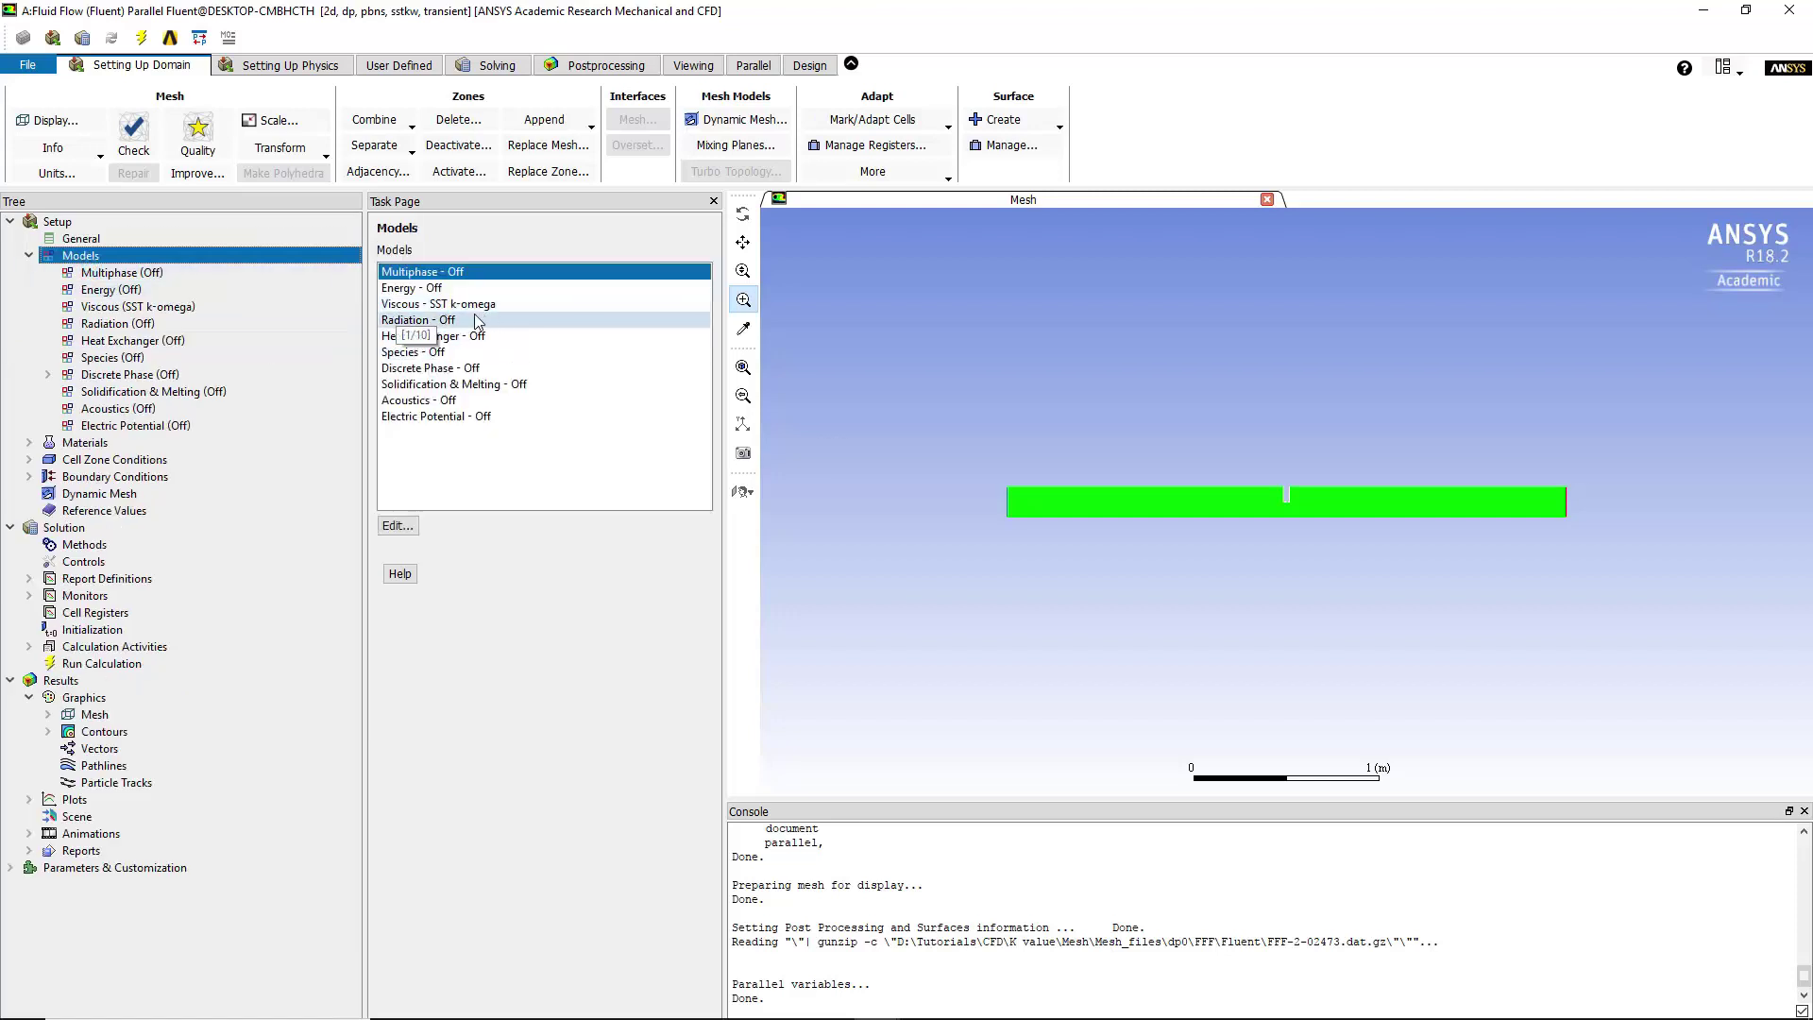
click(29, 255)
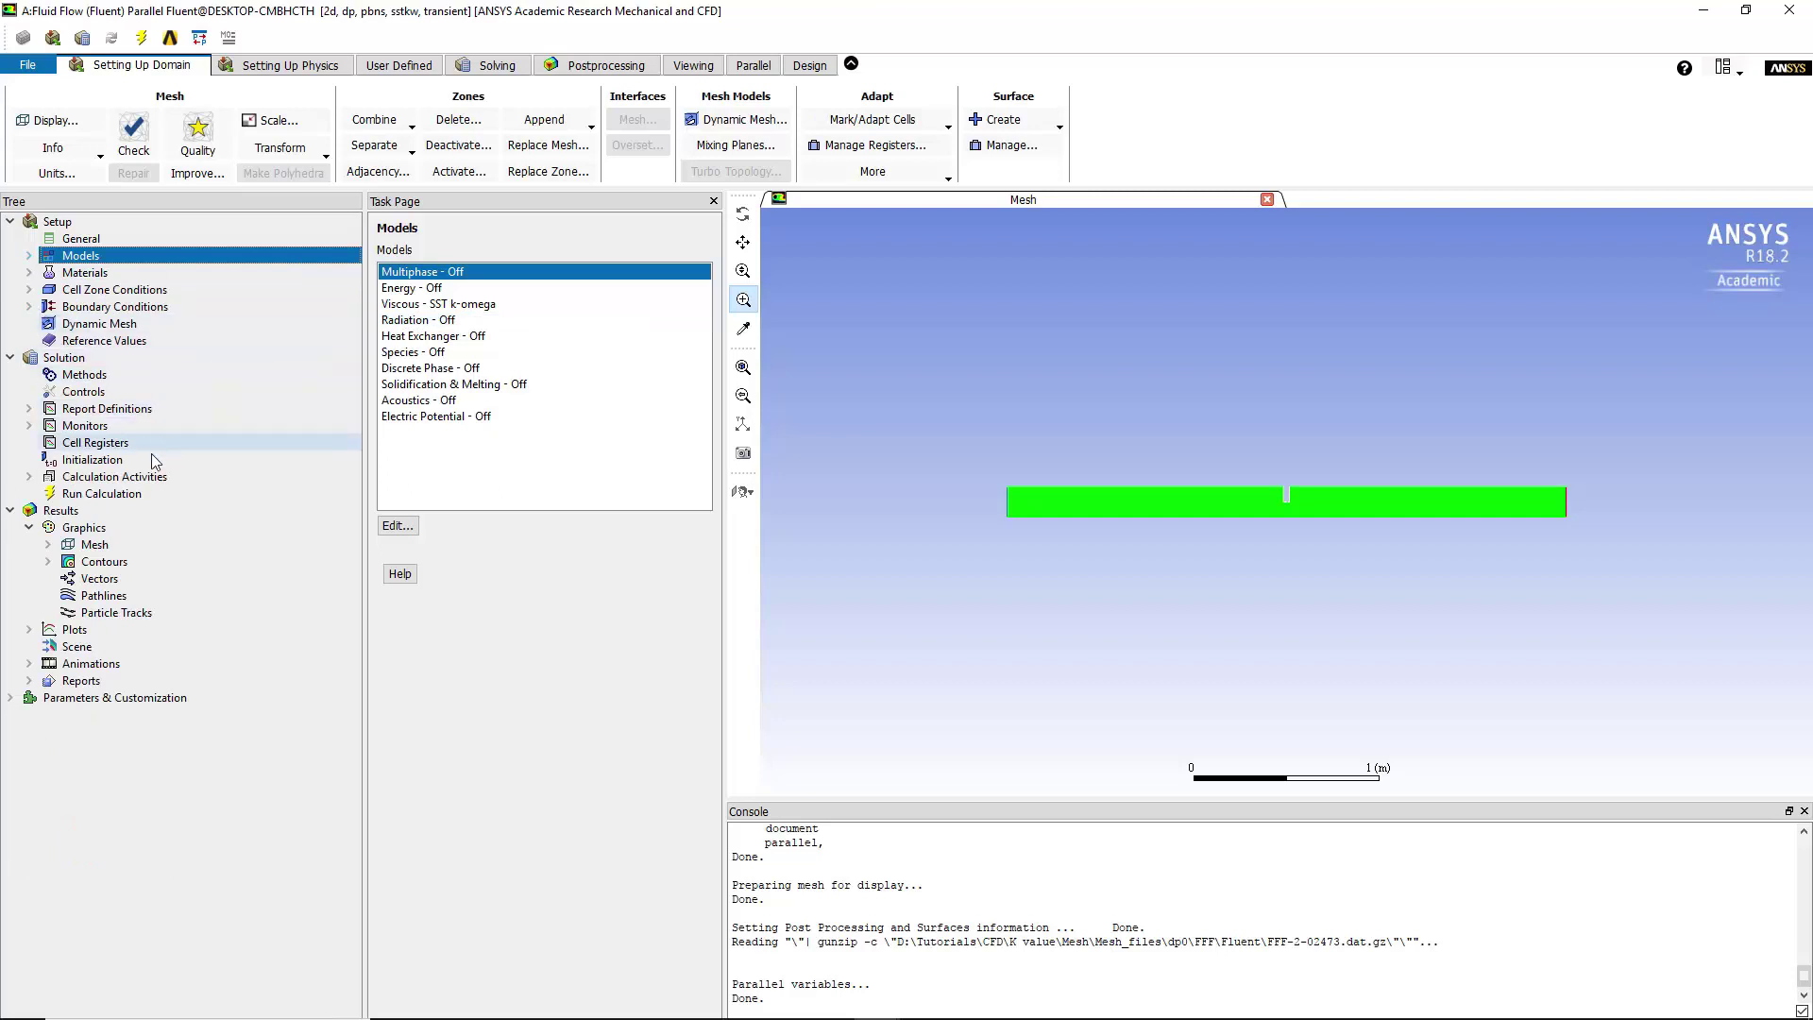
double_click(90, 477)
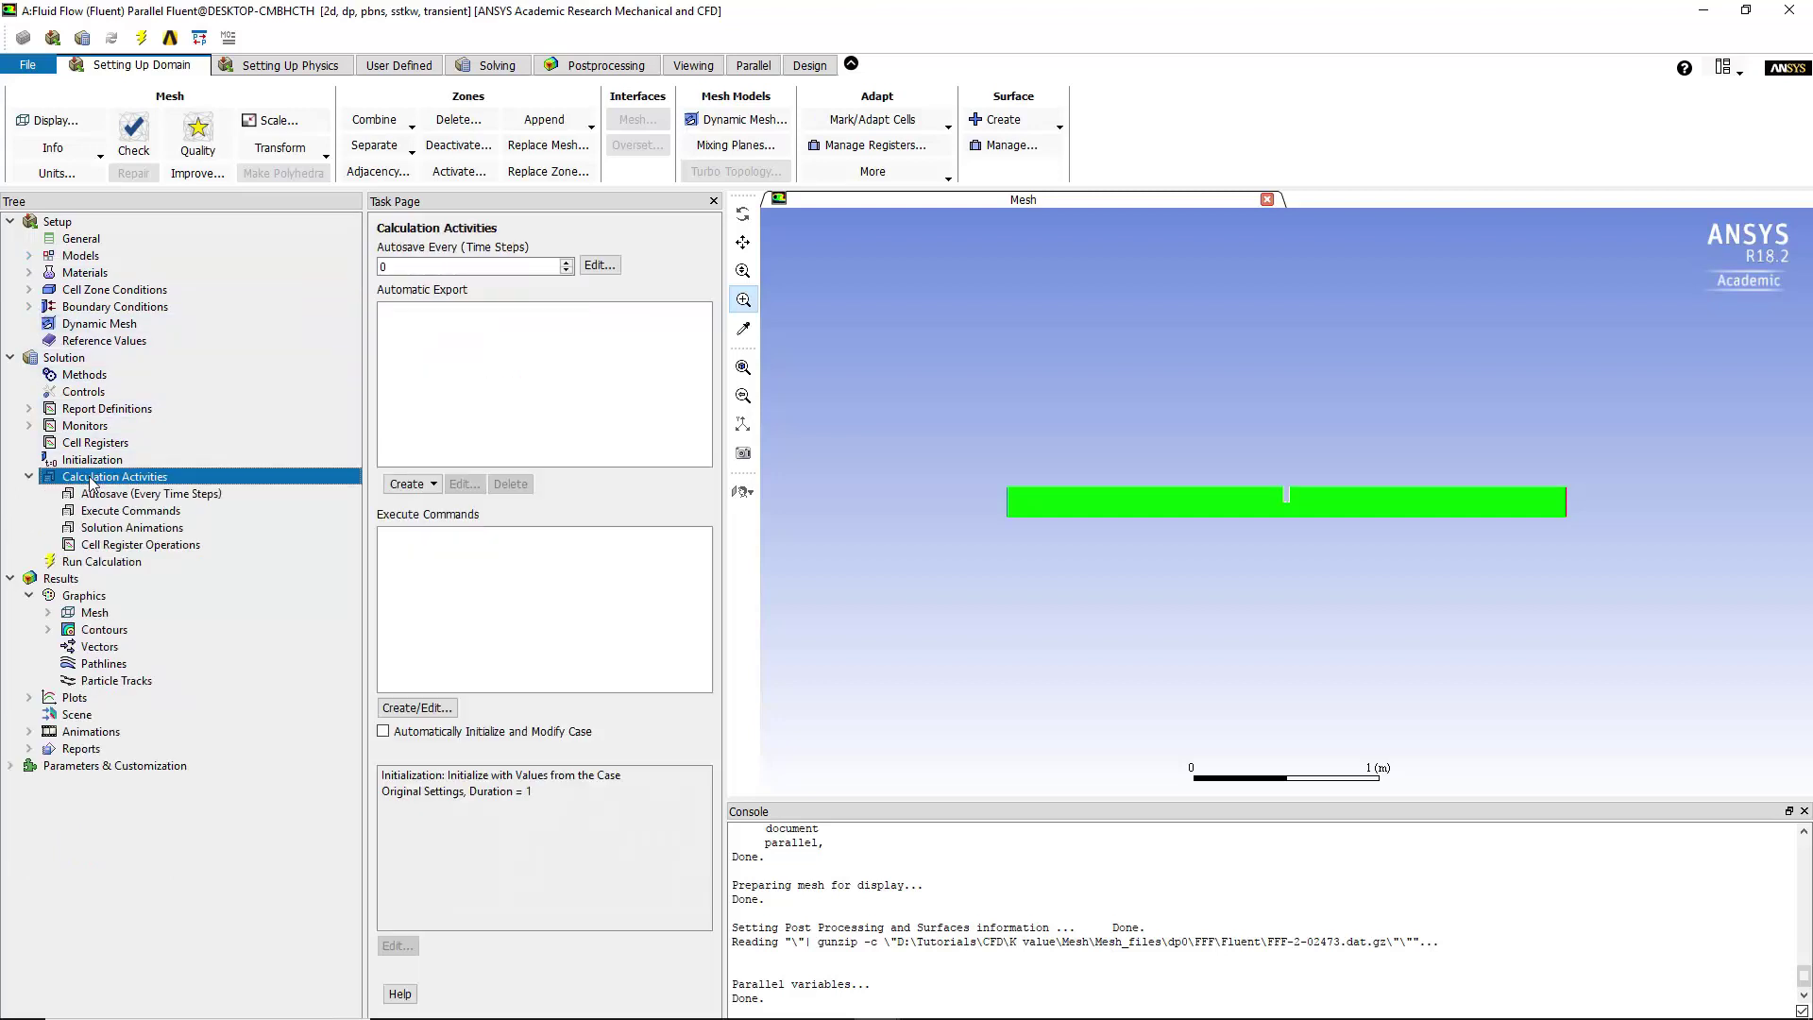
click(423, 486)
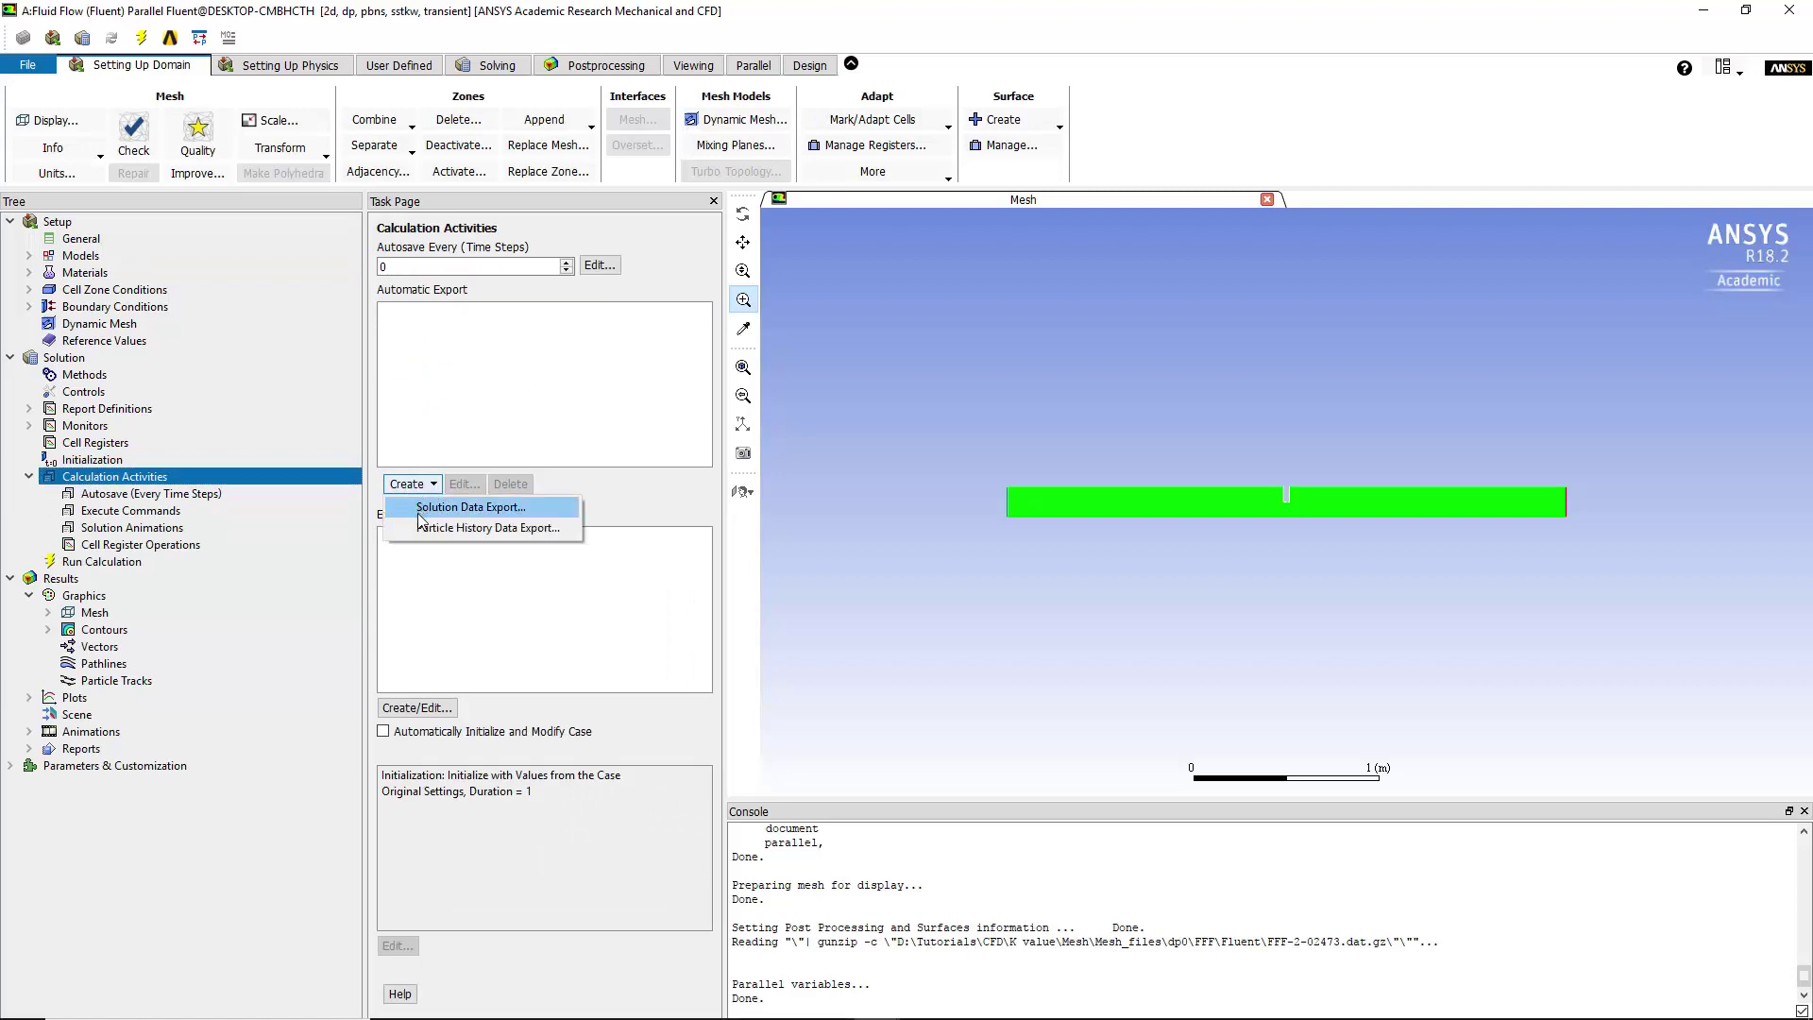
click(420, 510)
click(443, 561)
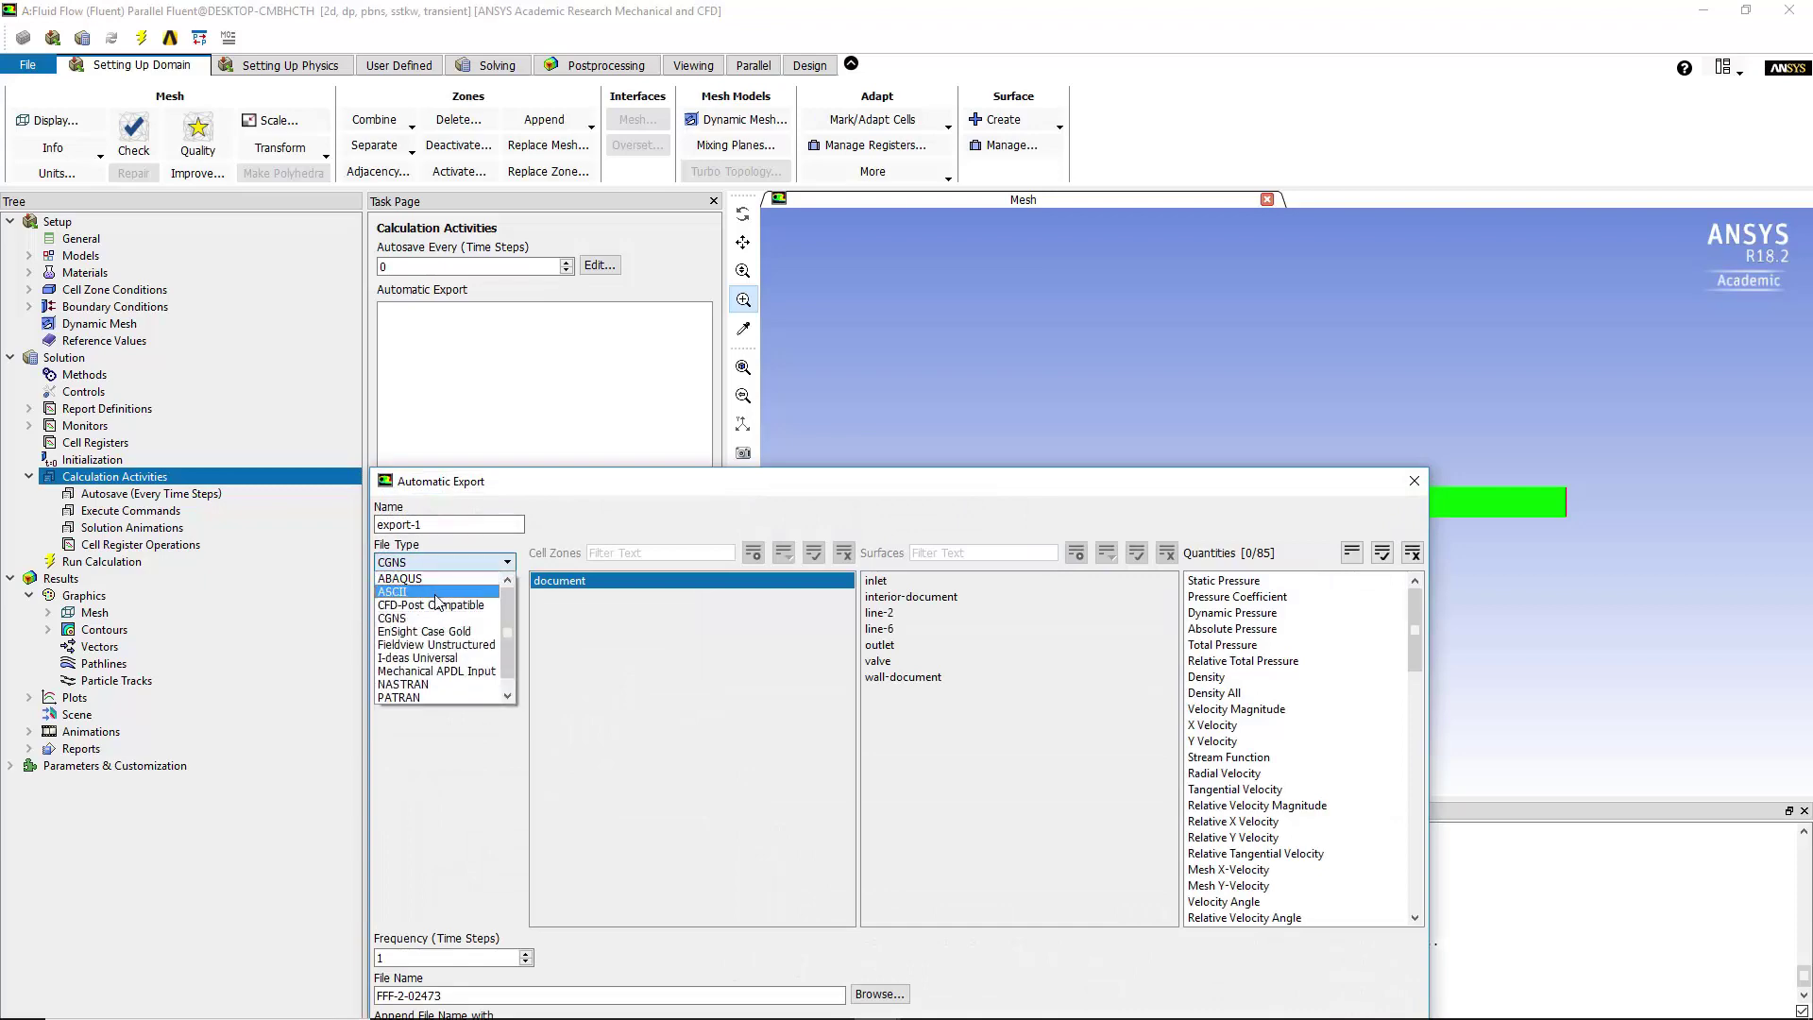
click(437, 604)
drag(595, 484, 267, 256)
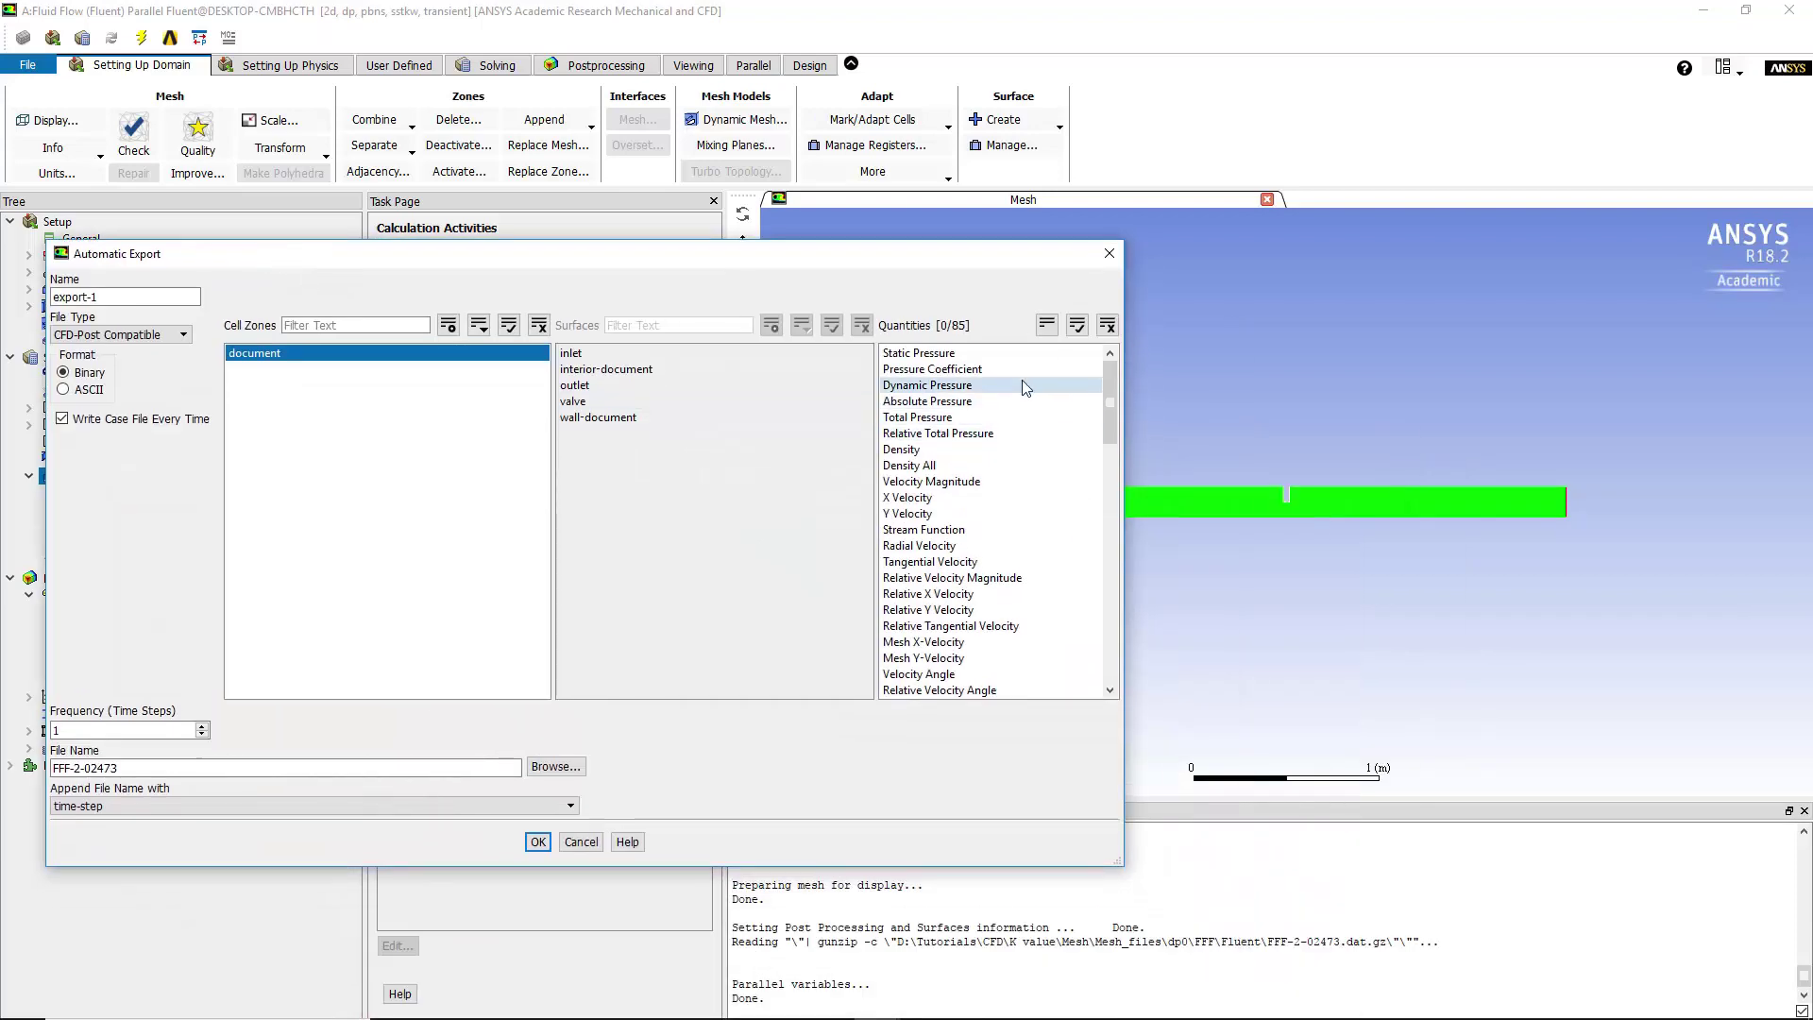
drag(1027, 356, 1111, 434)
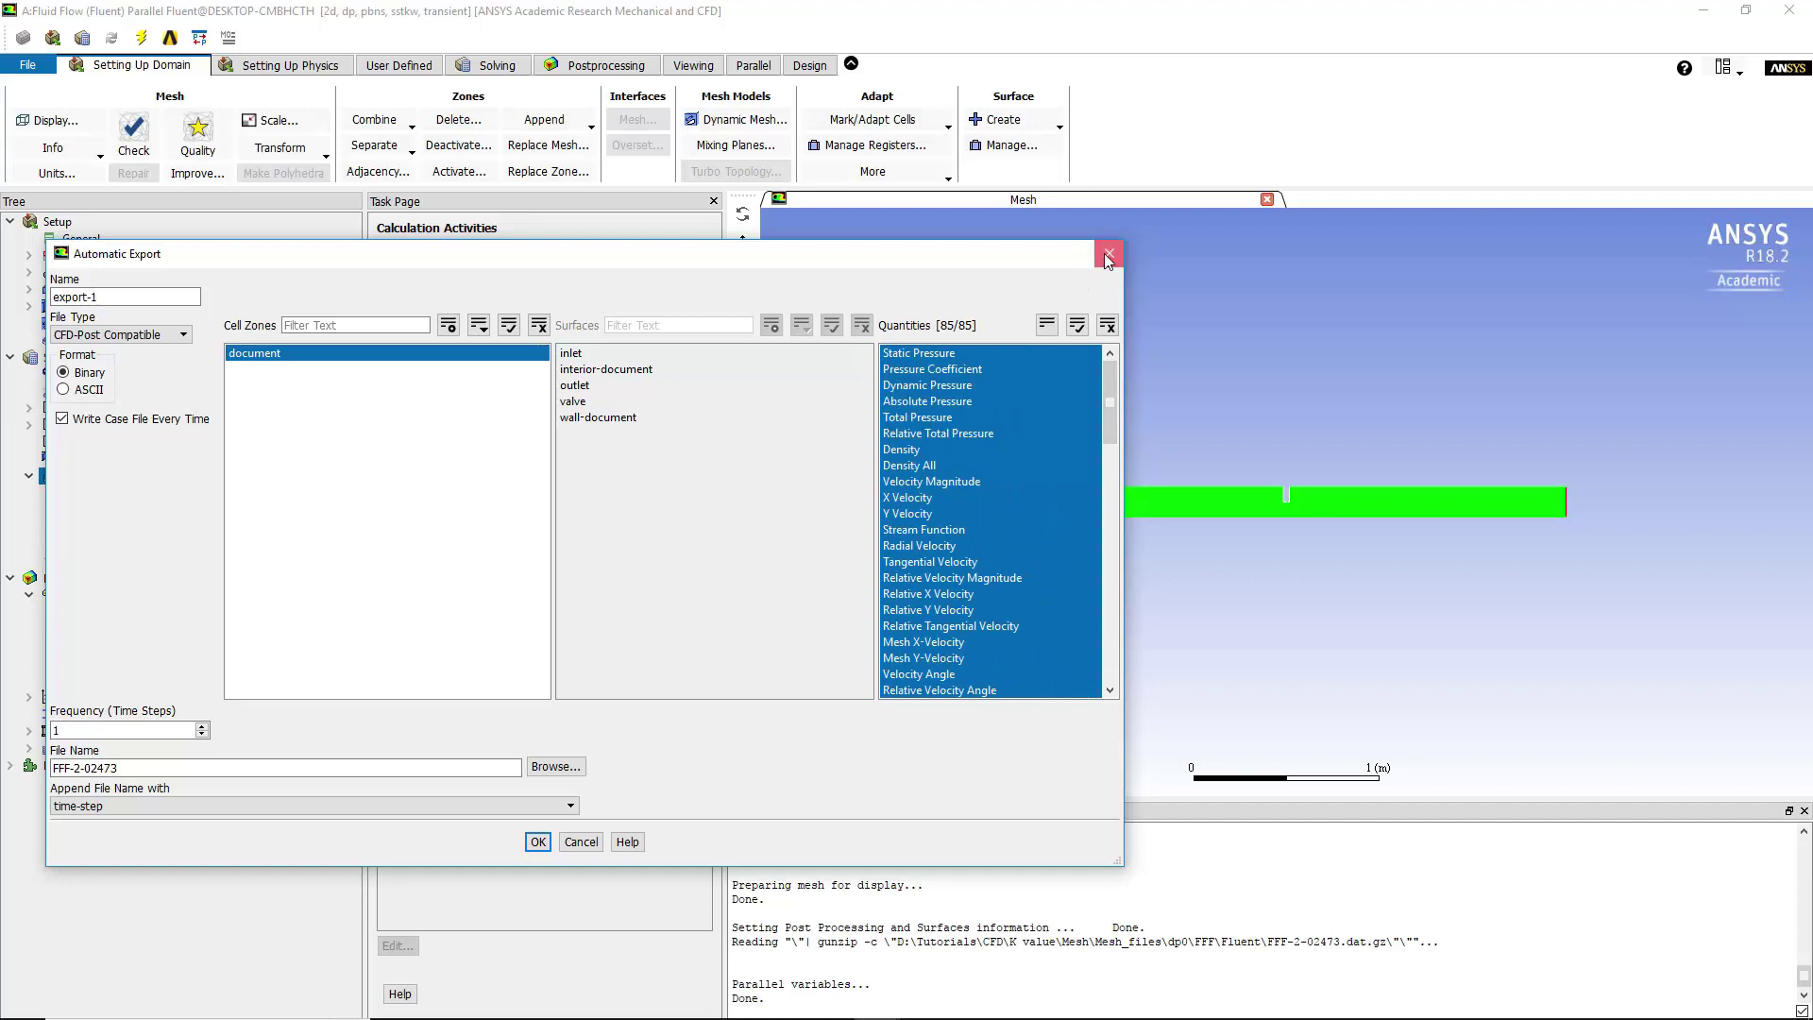
double_click(85, 729)
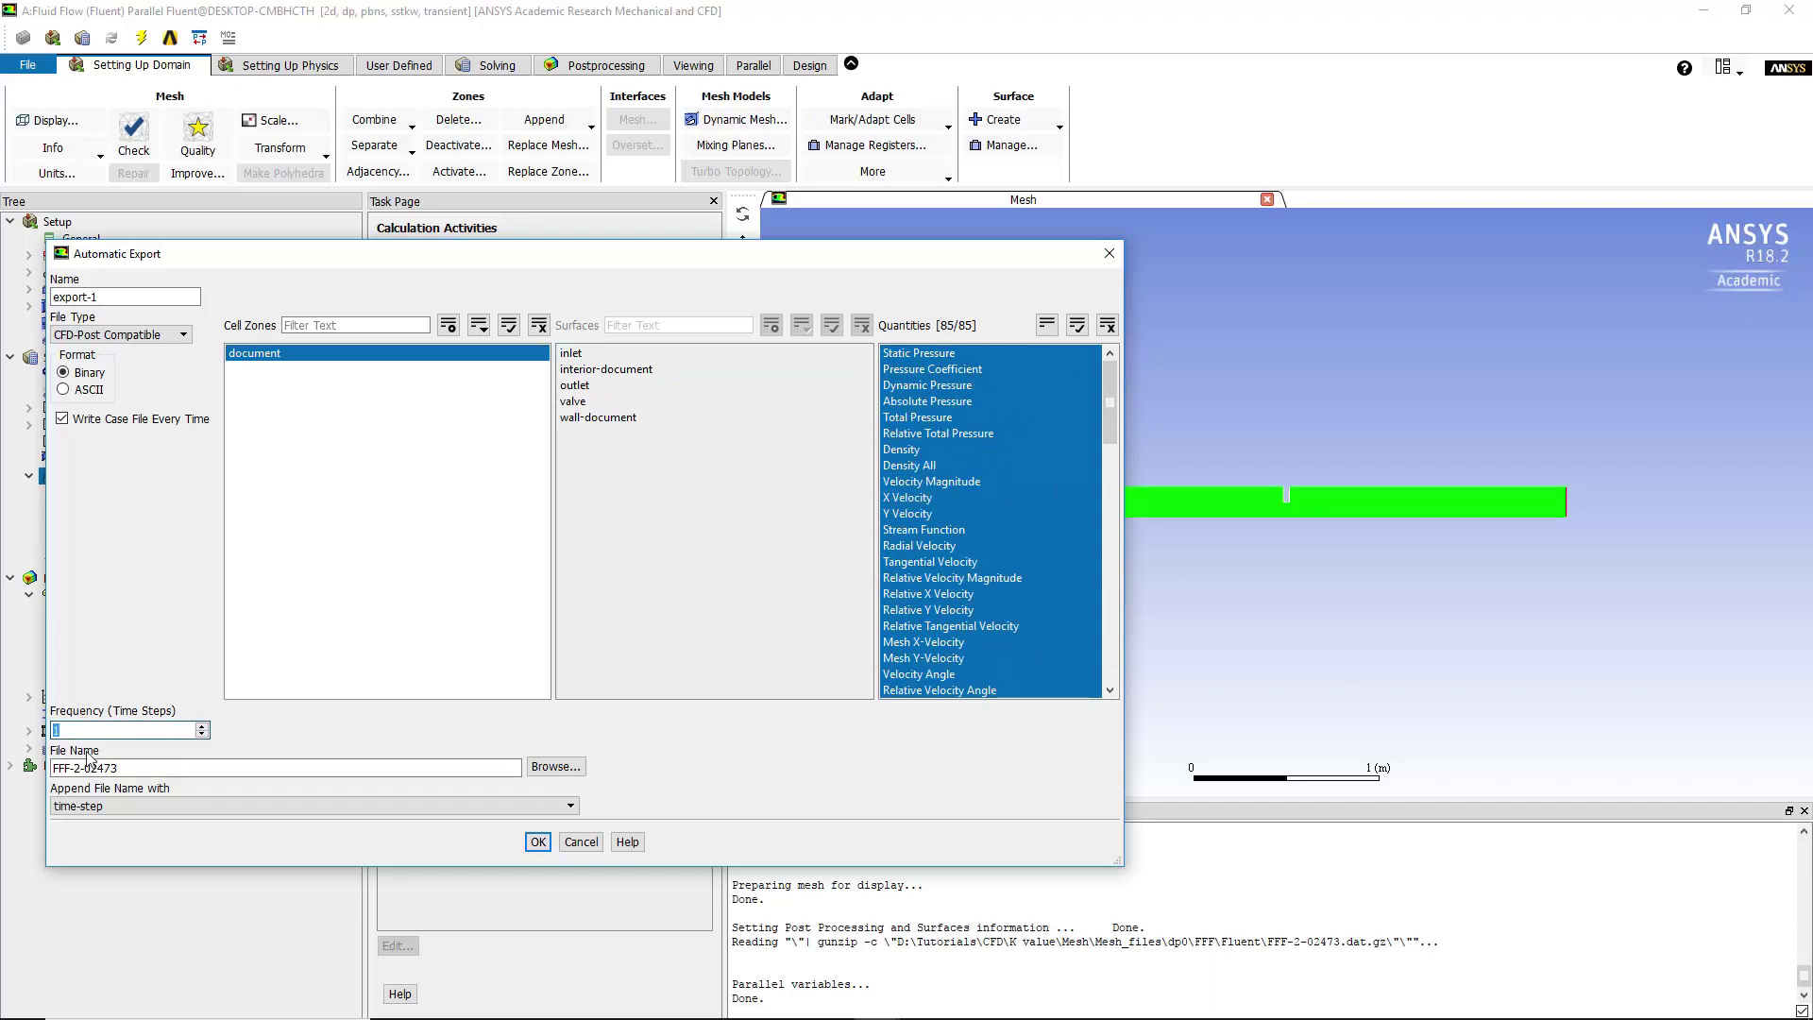
drag(416, 253, 693, 236)
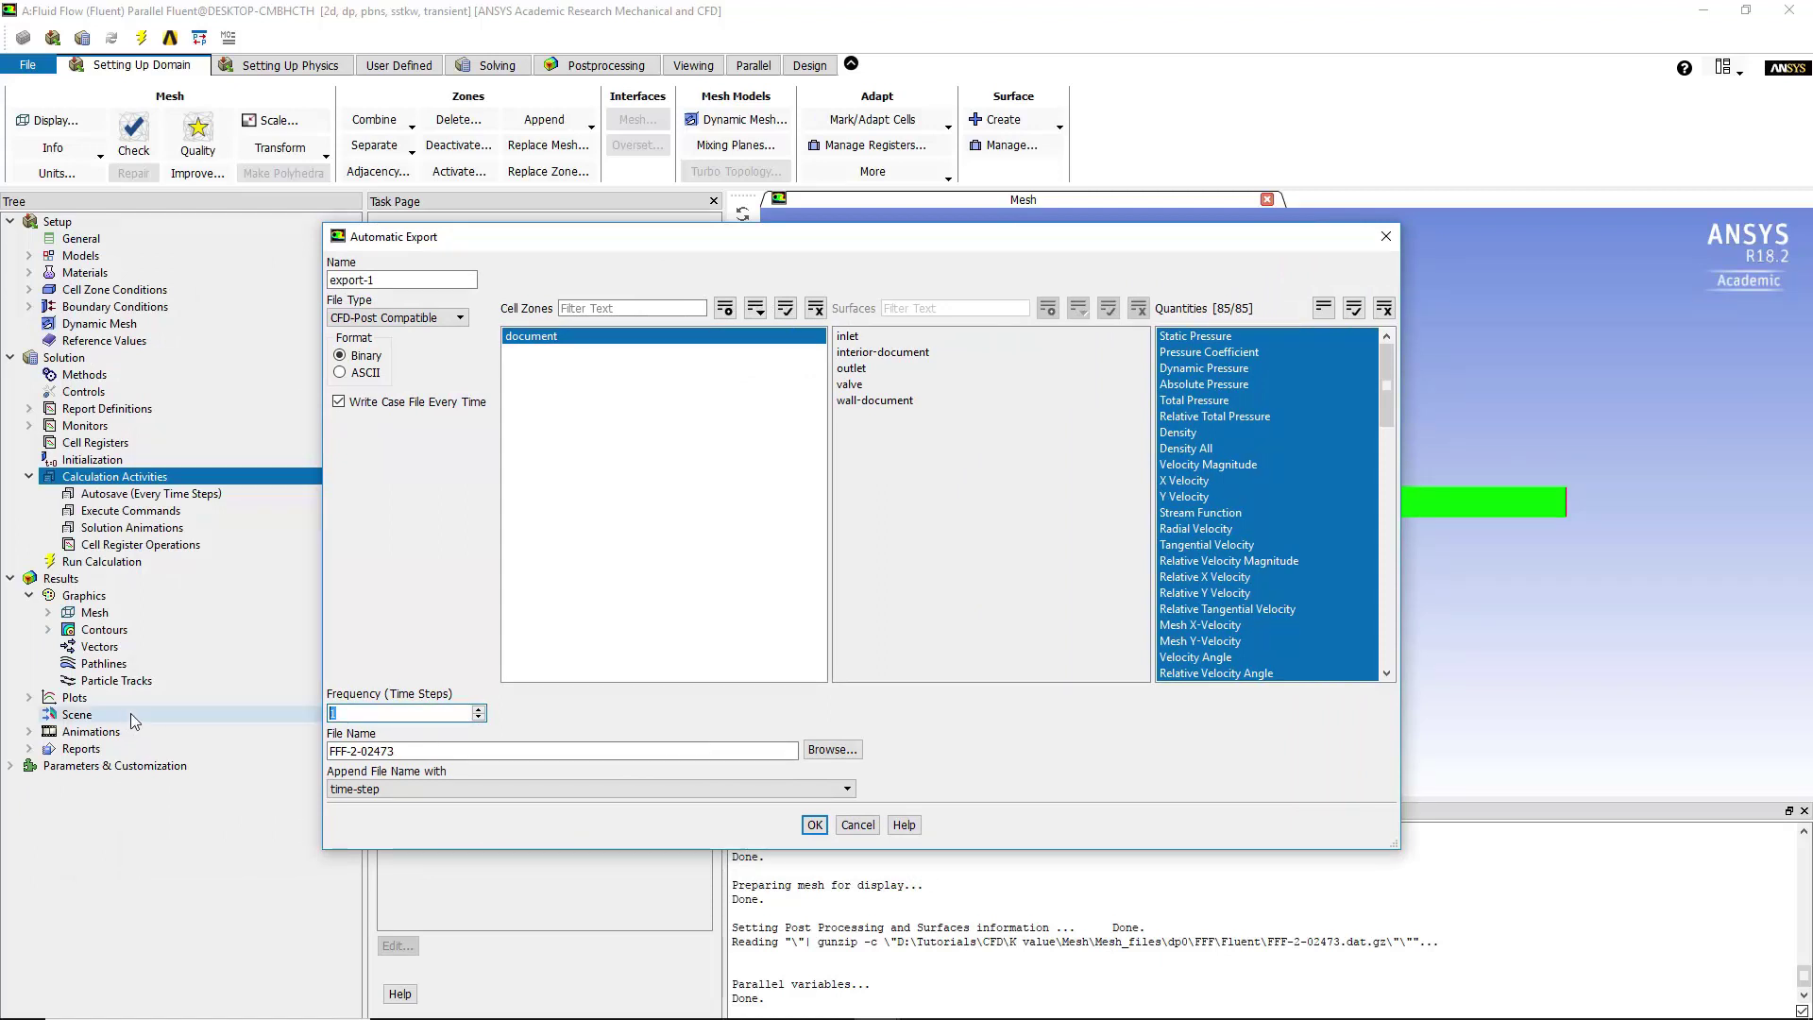
text(20)
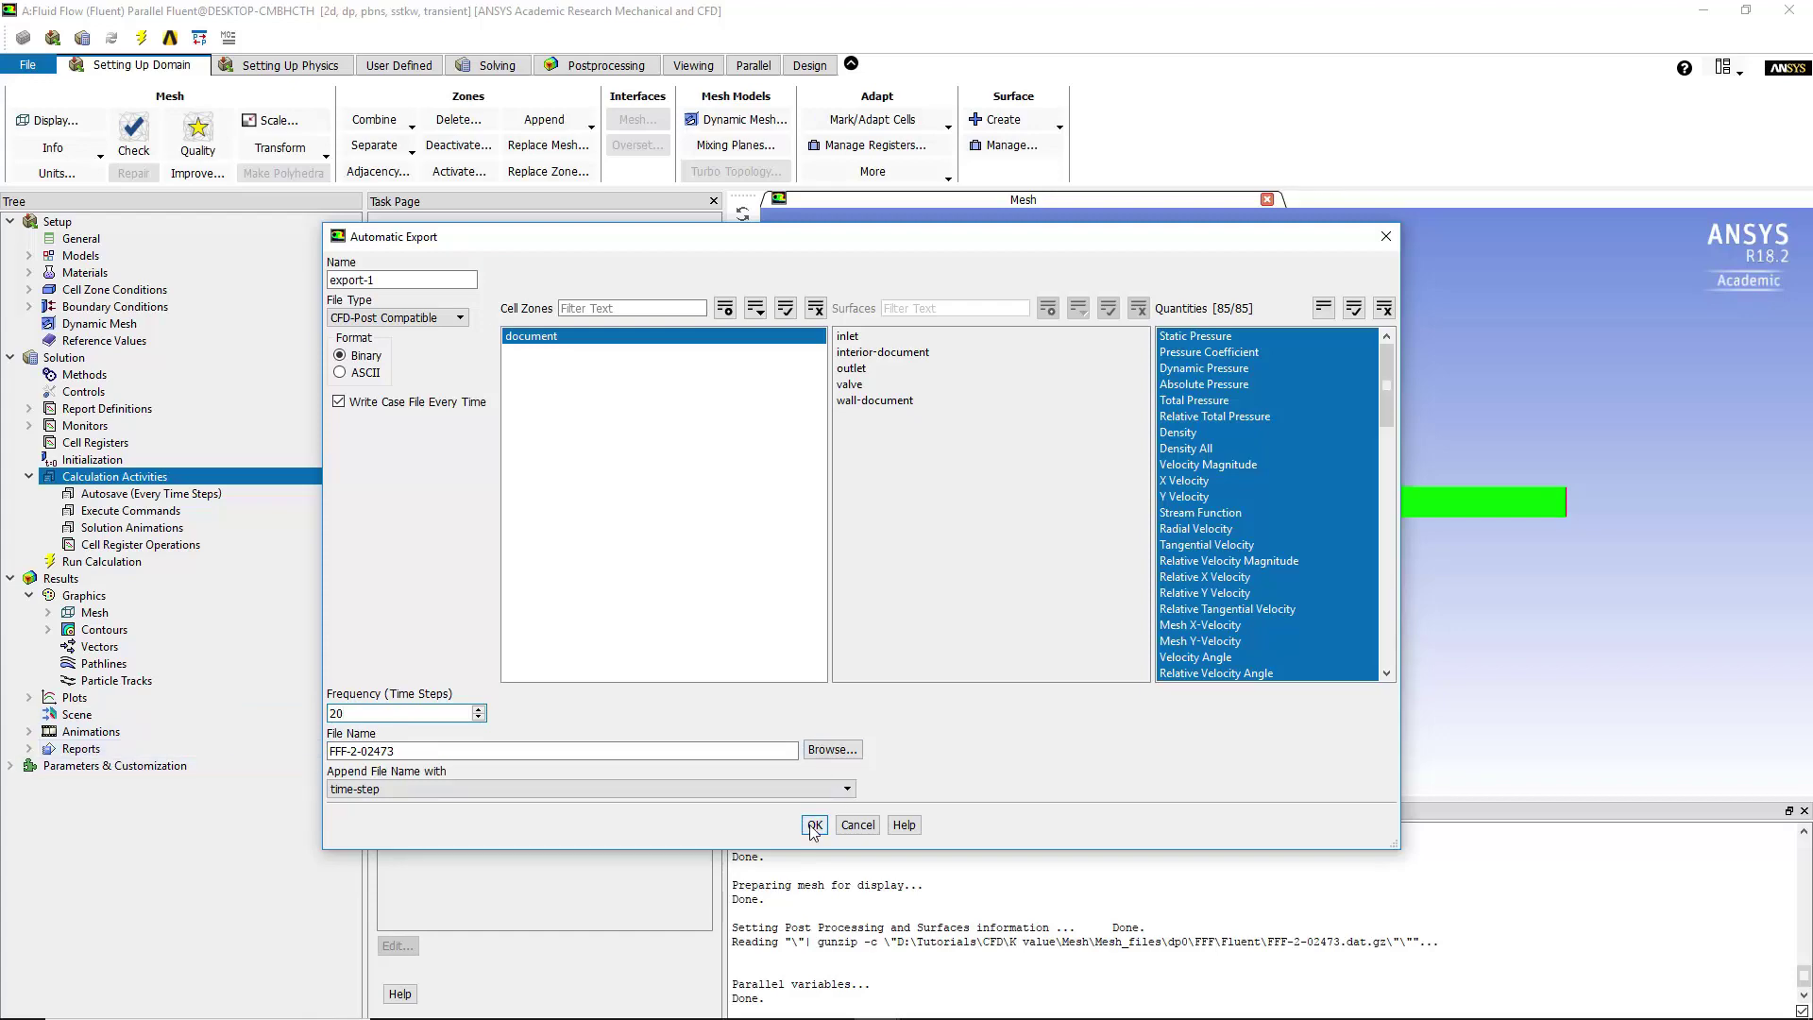
click(1386, 236)
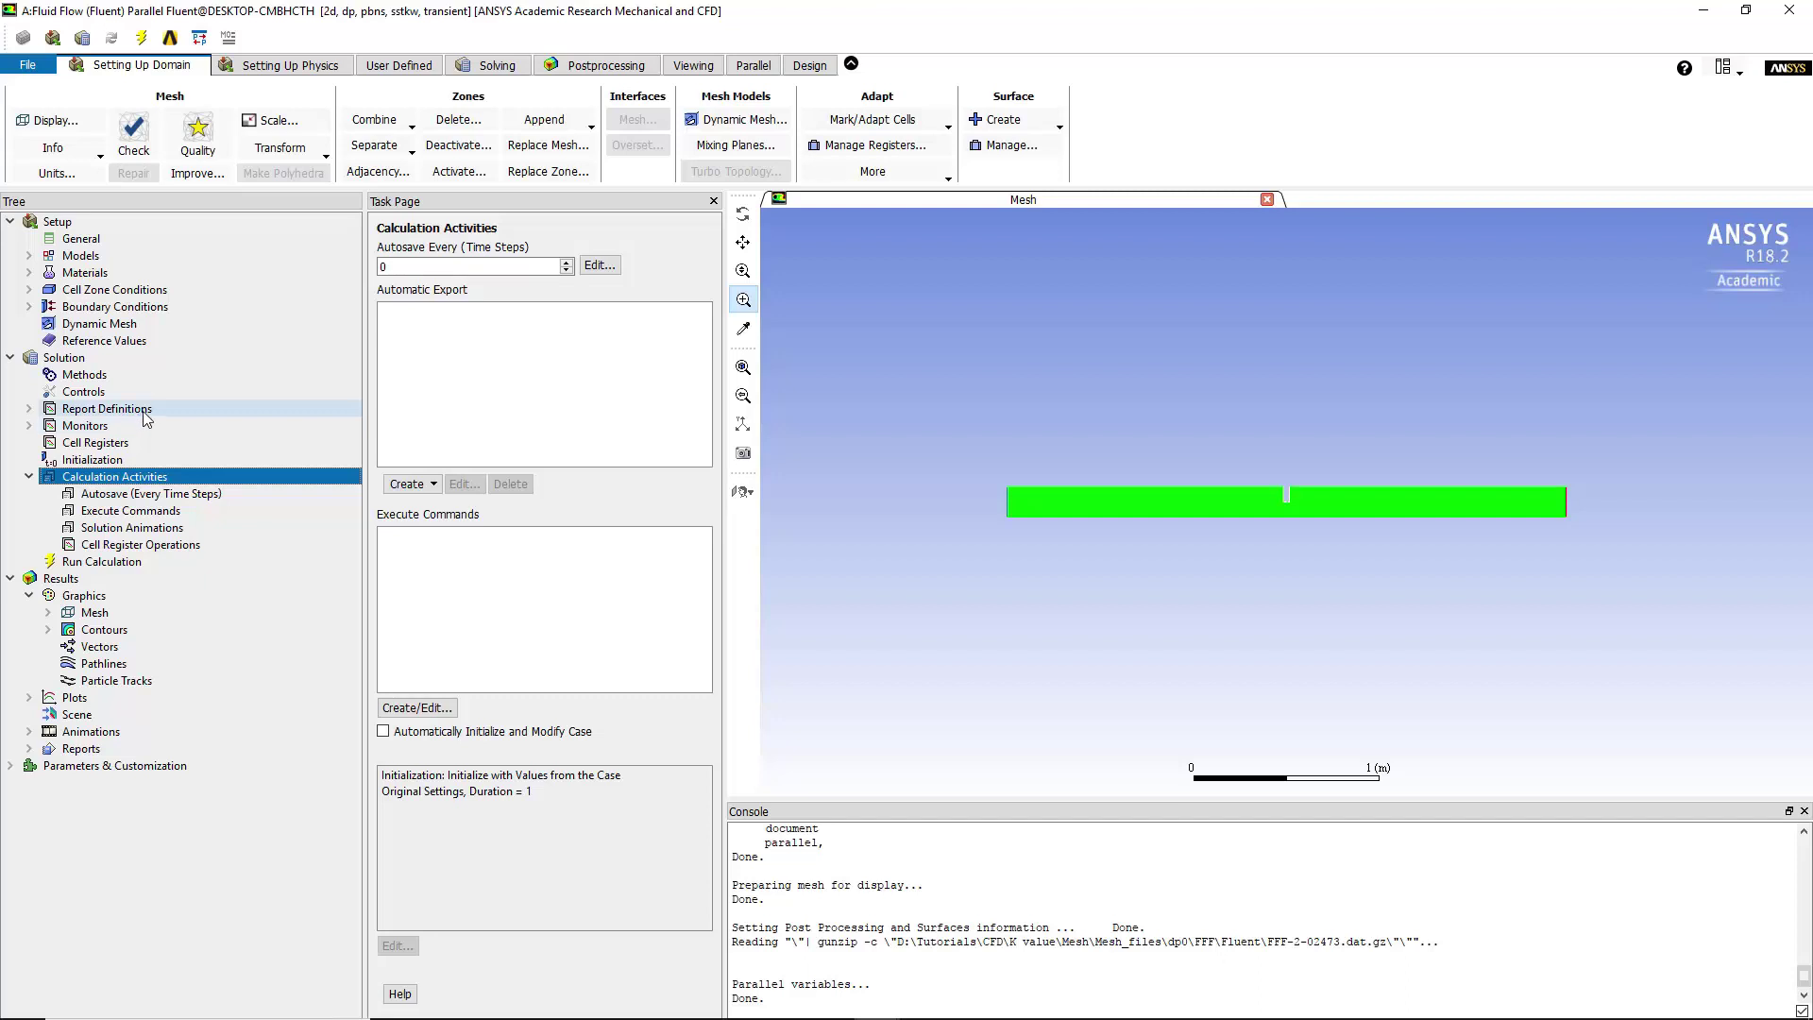
Box-zoom onto the valve notch in the mesh, then zoom out slightly to show both duct sides
click(744, 300)
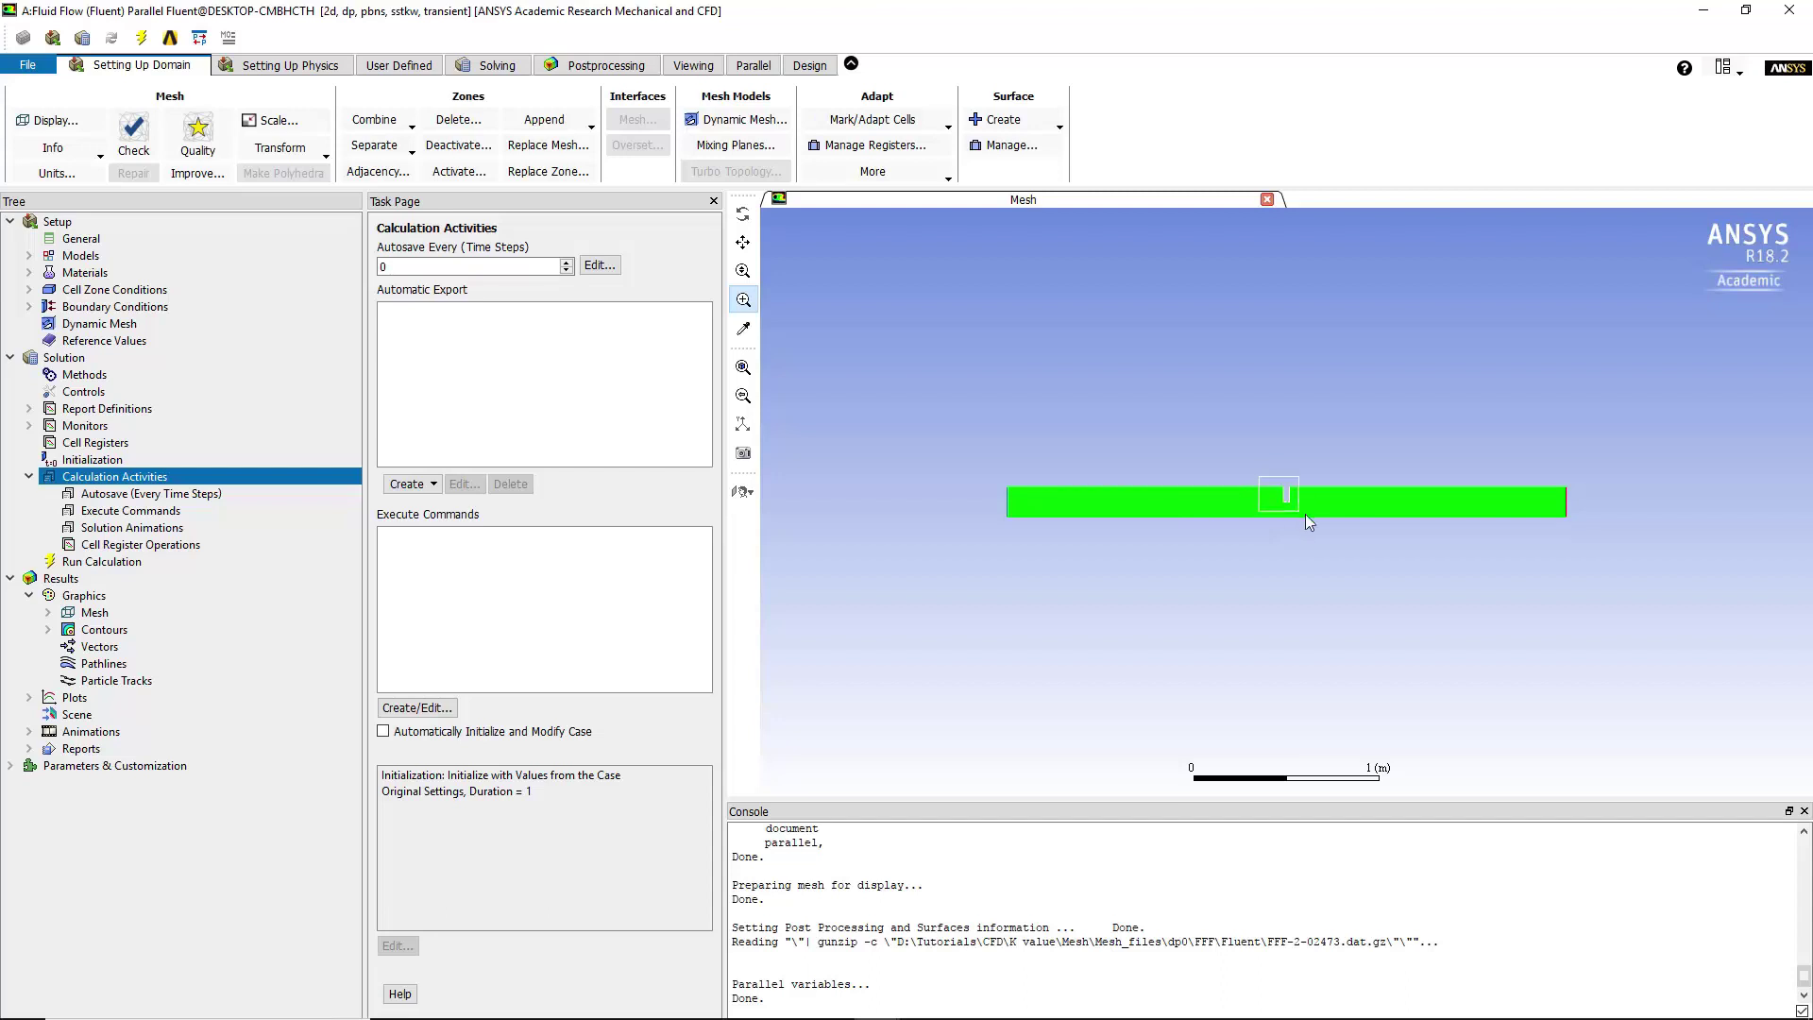
drag(1309, 518, 1311, 520)
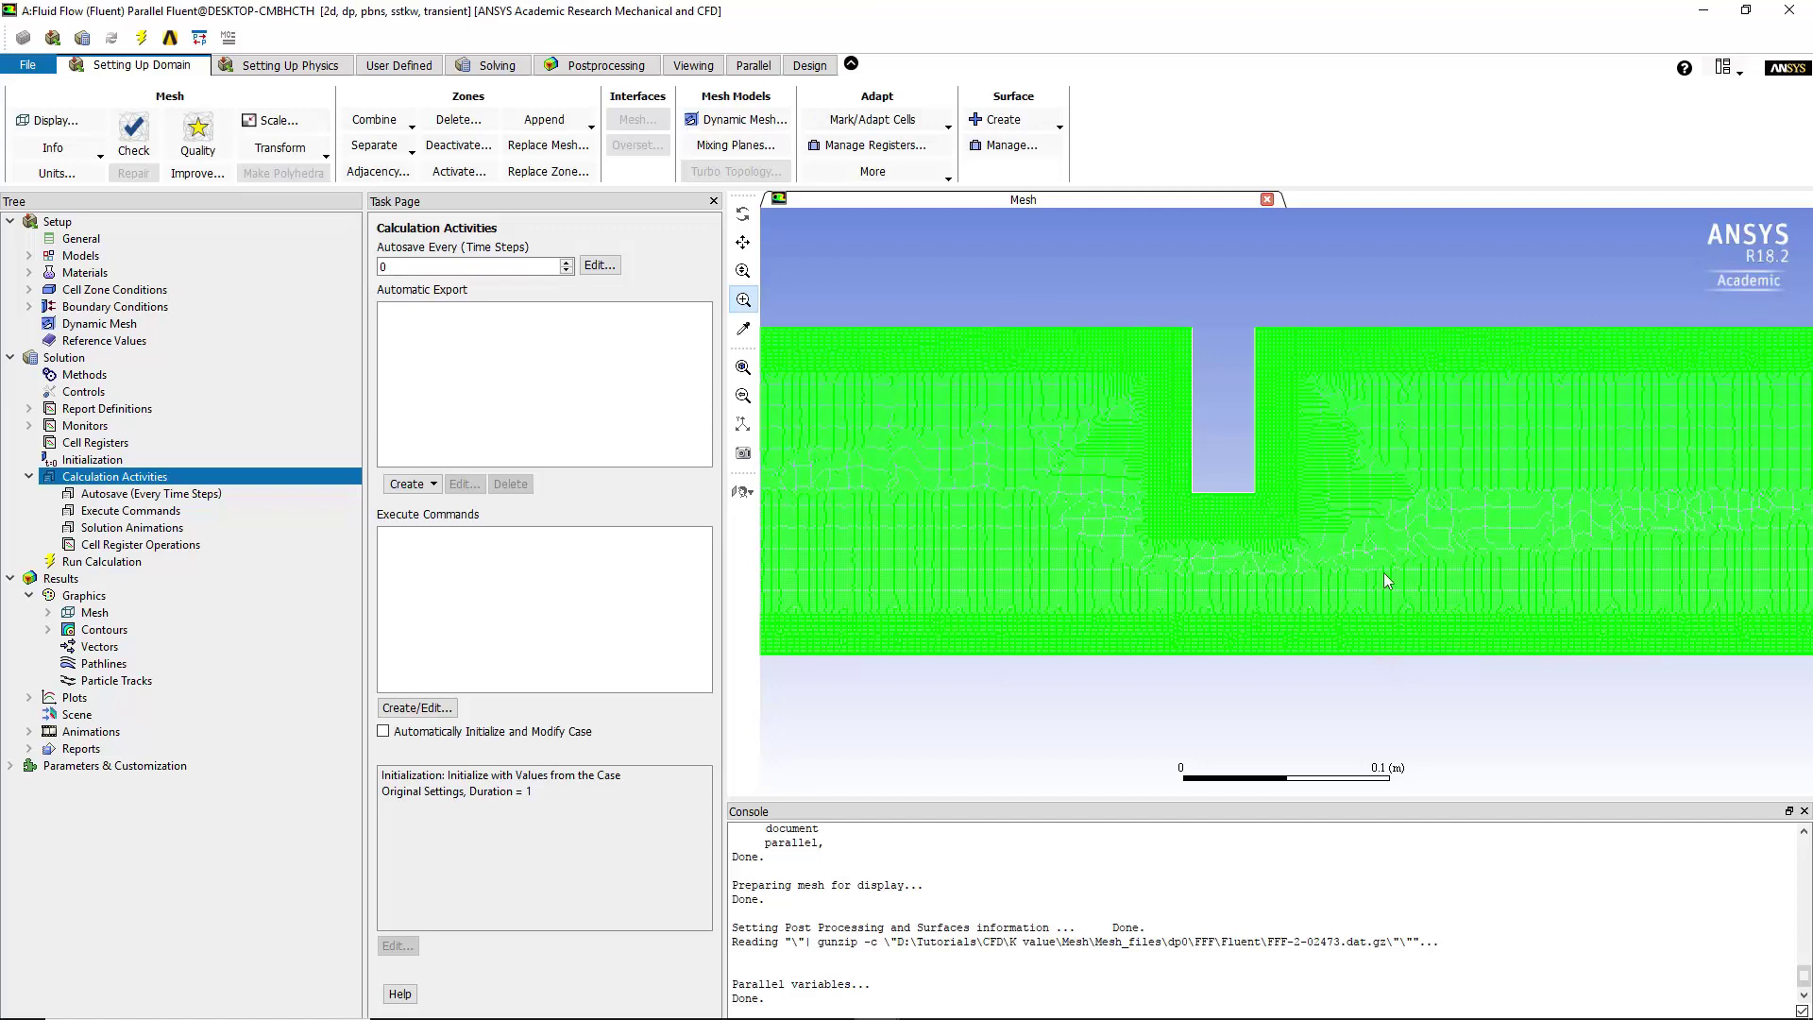
scroll(1265, 589, down, 3)
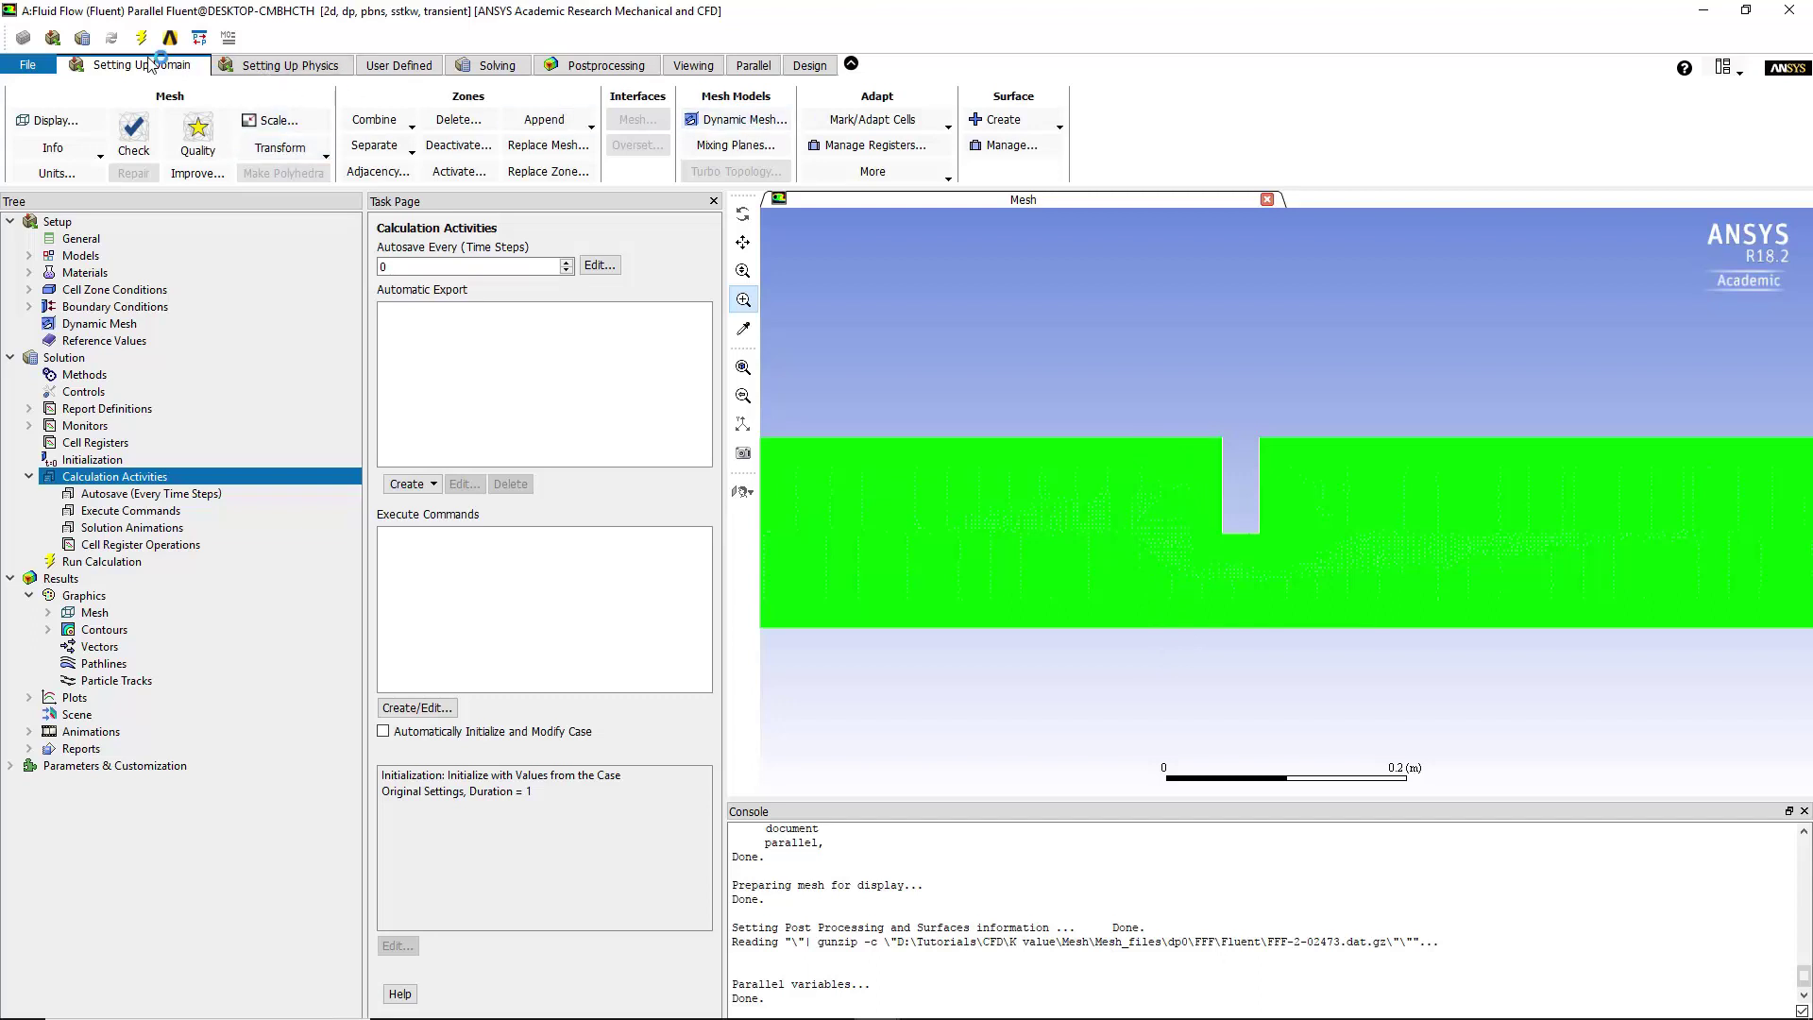
Start a new line surface with x coordinates -0.07 and 0.07, reviewing the y values
click(1059, 127)
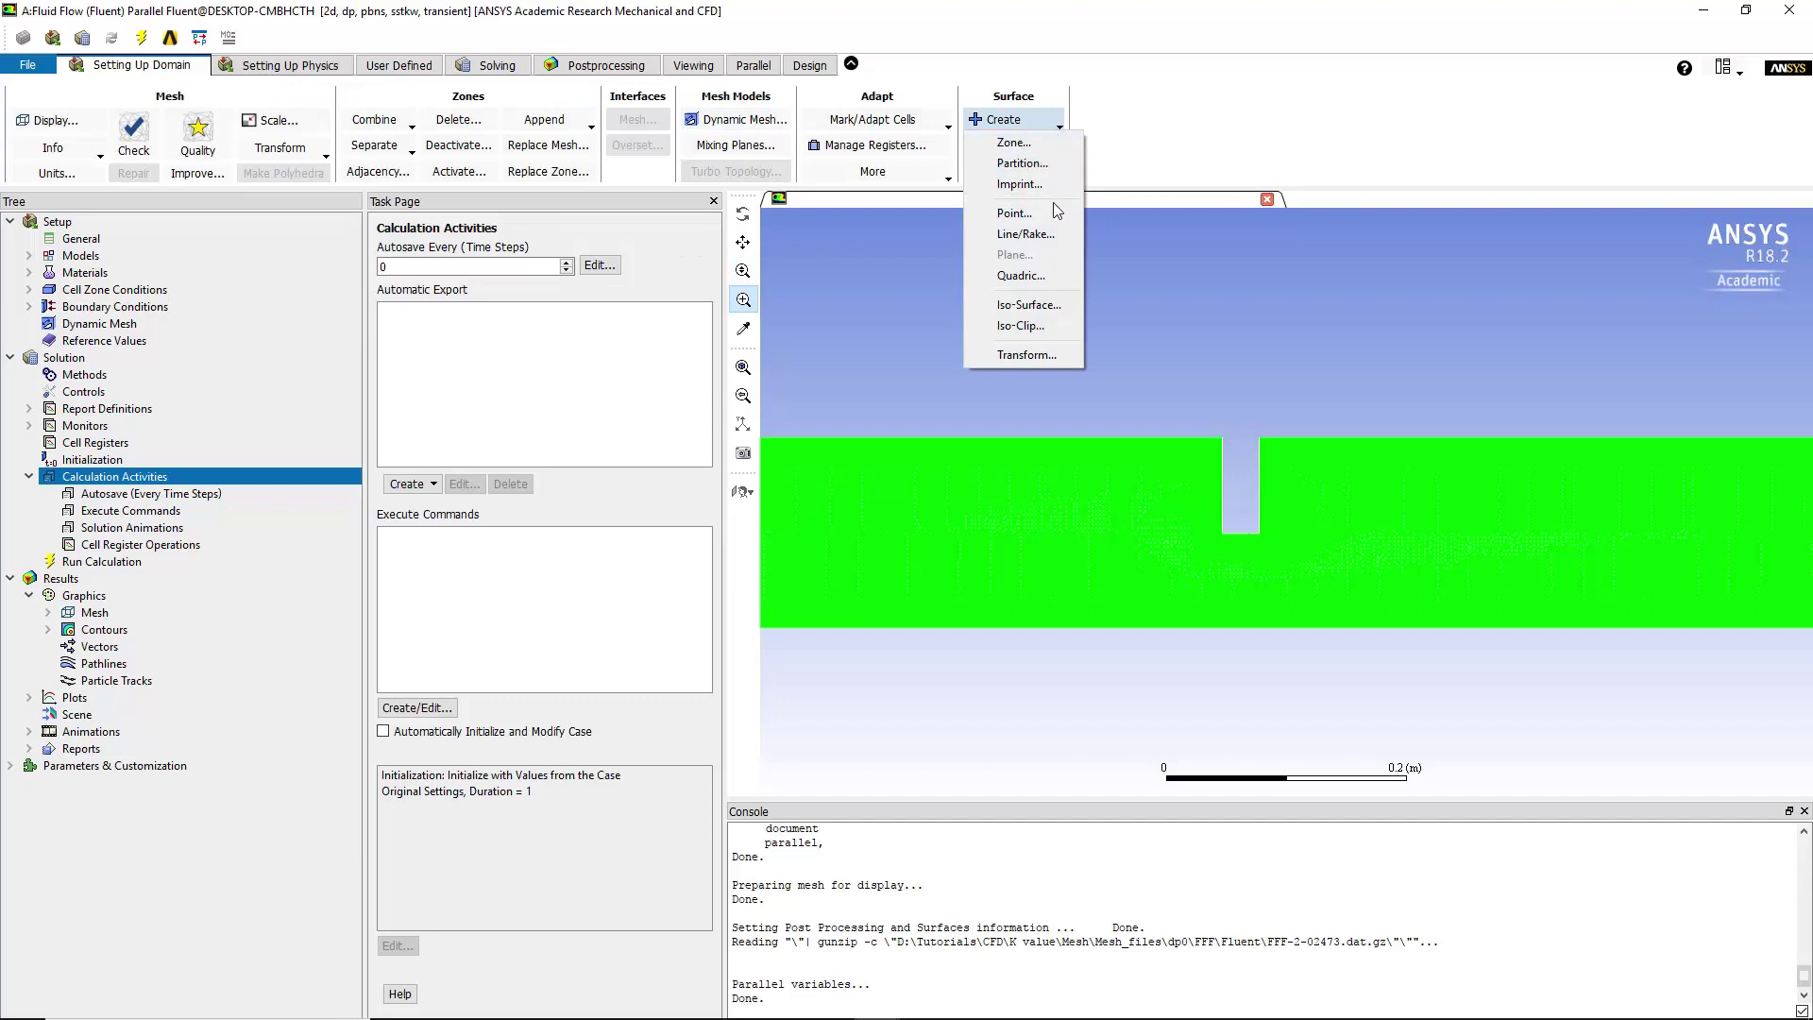
click(1043, 235)
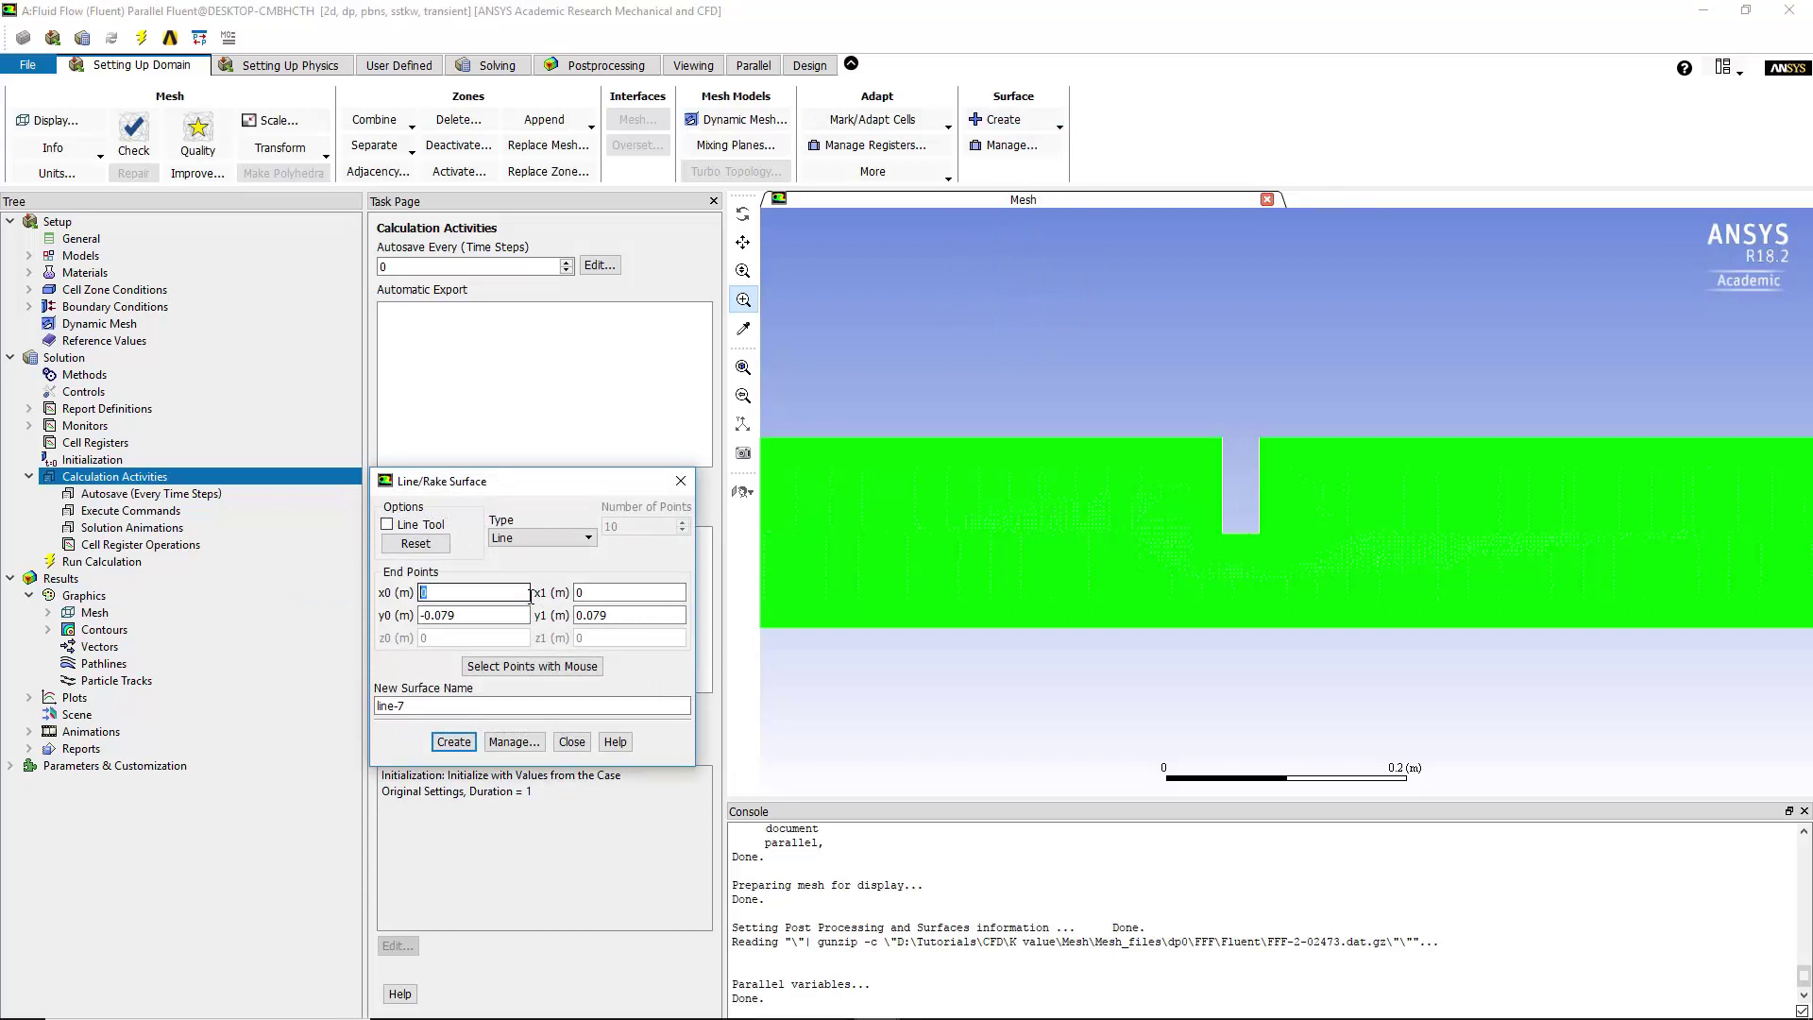
text(-0.07)
key(Tab)
text(0.07)
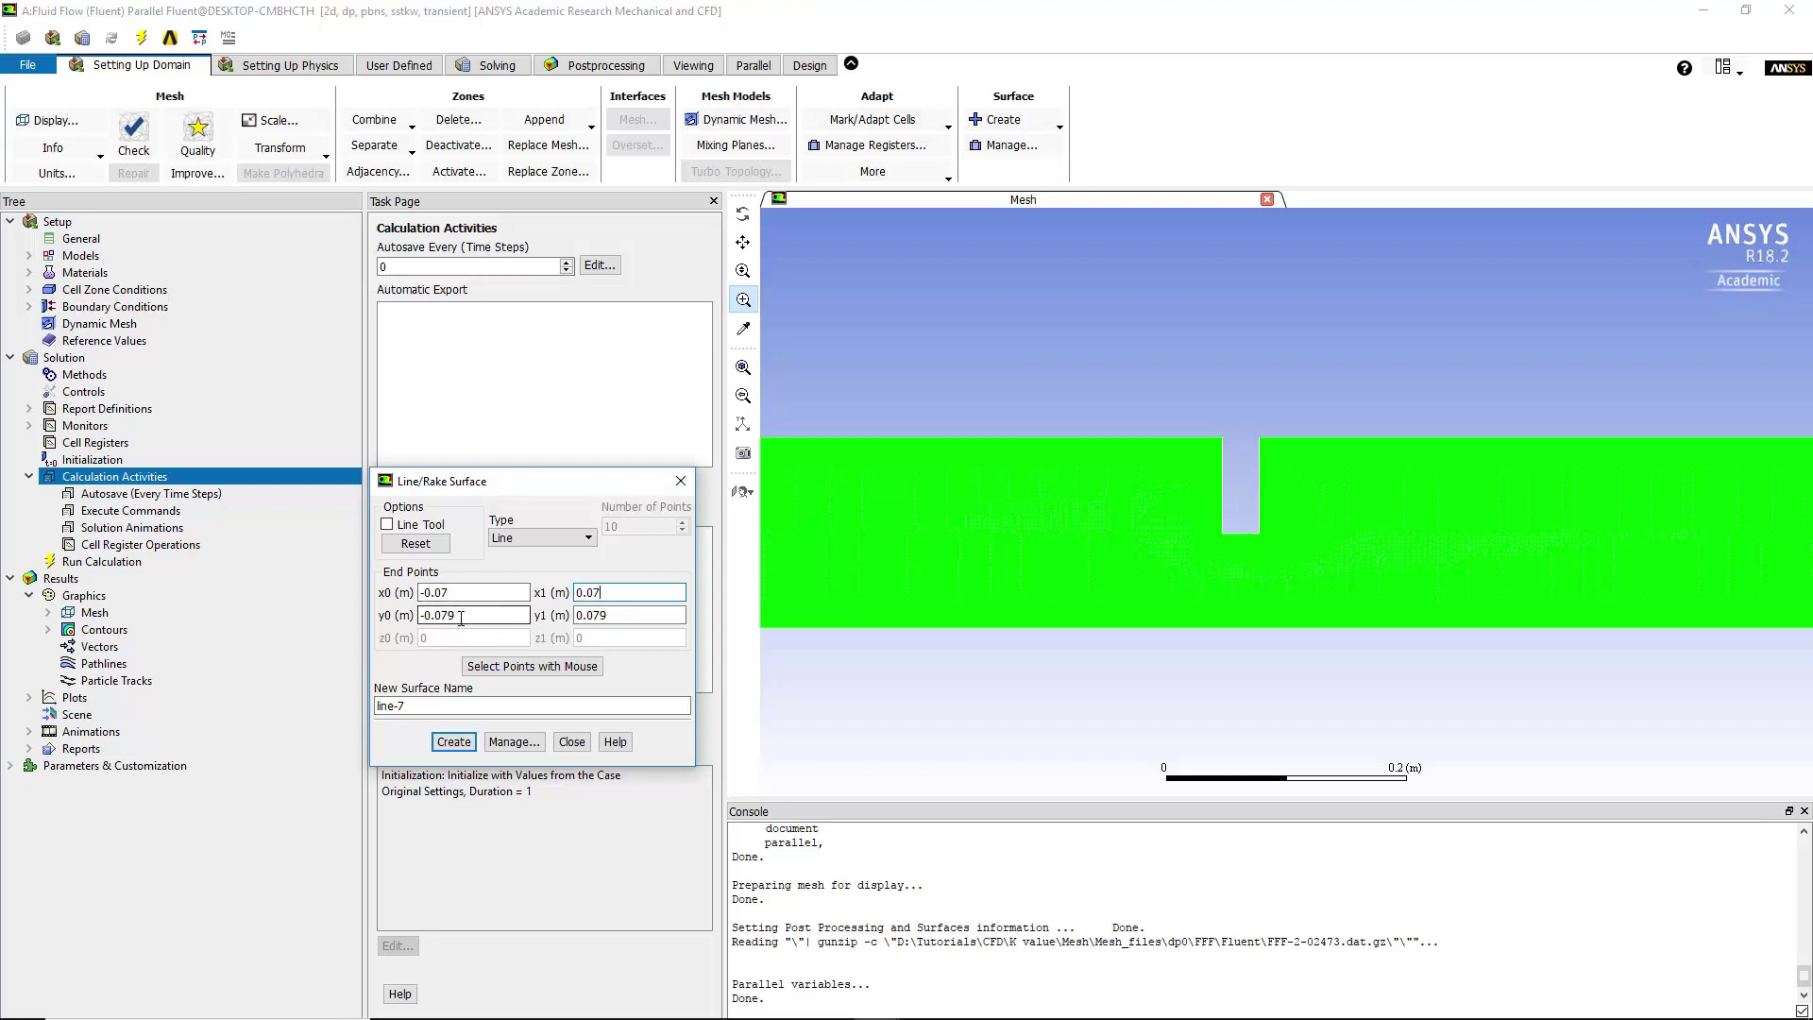
drag(481, 619, 421, 617)
drag(633, 615, 571, 617)
click(451, 742)
Correct the line to x 0.07 from y -0.079 to 0.079, then close without creating line-7
click(422, 615)
text(-)
key(shift+Tab)
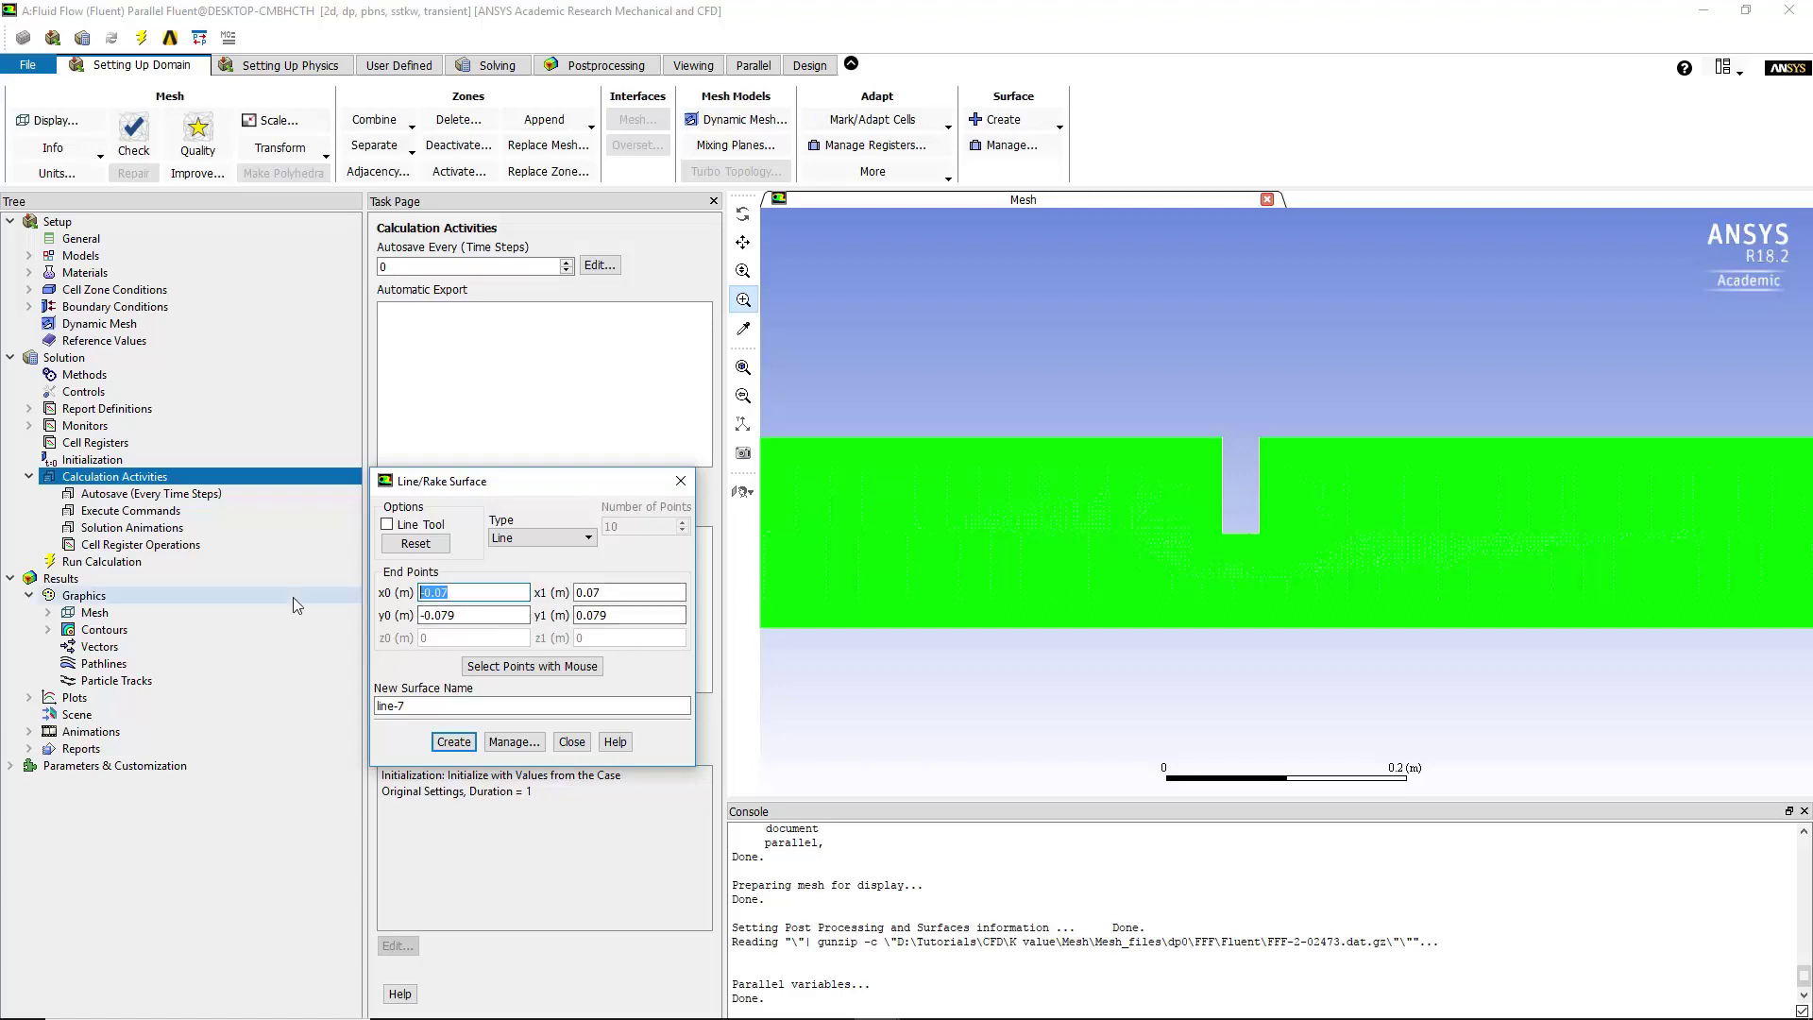
key(Tab)
text(-0.07)
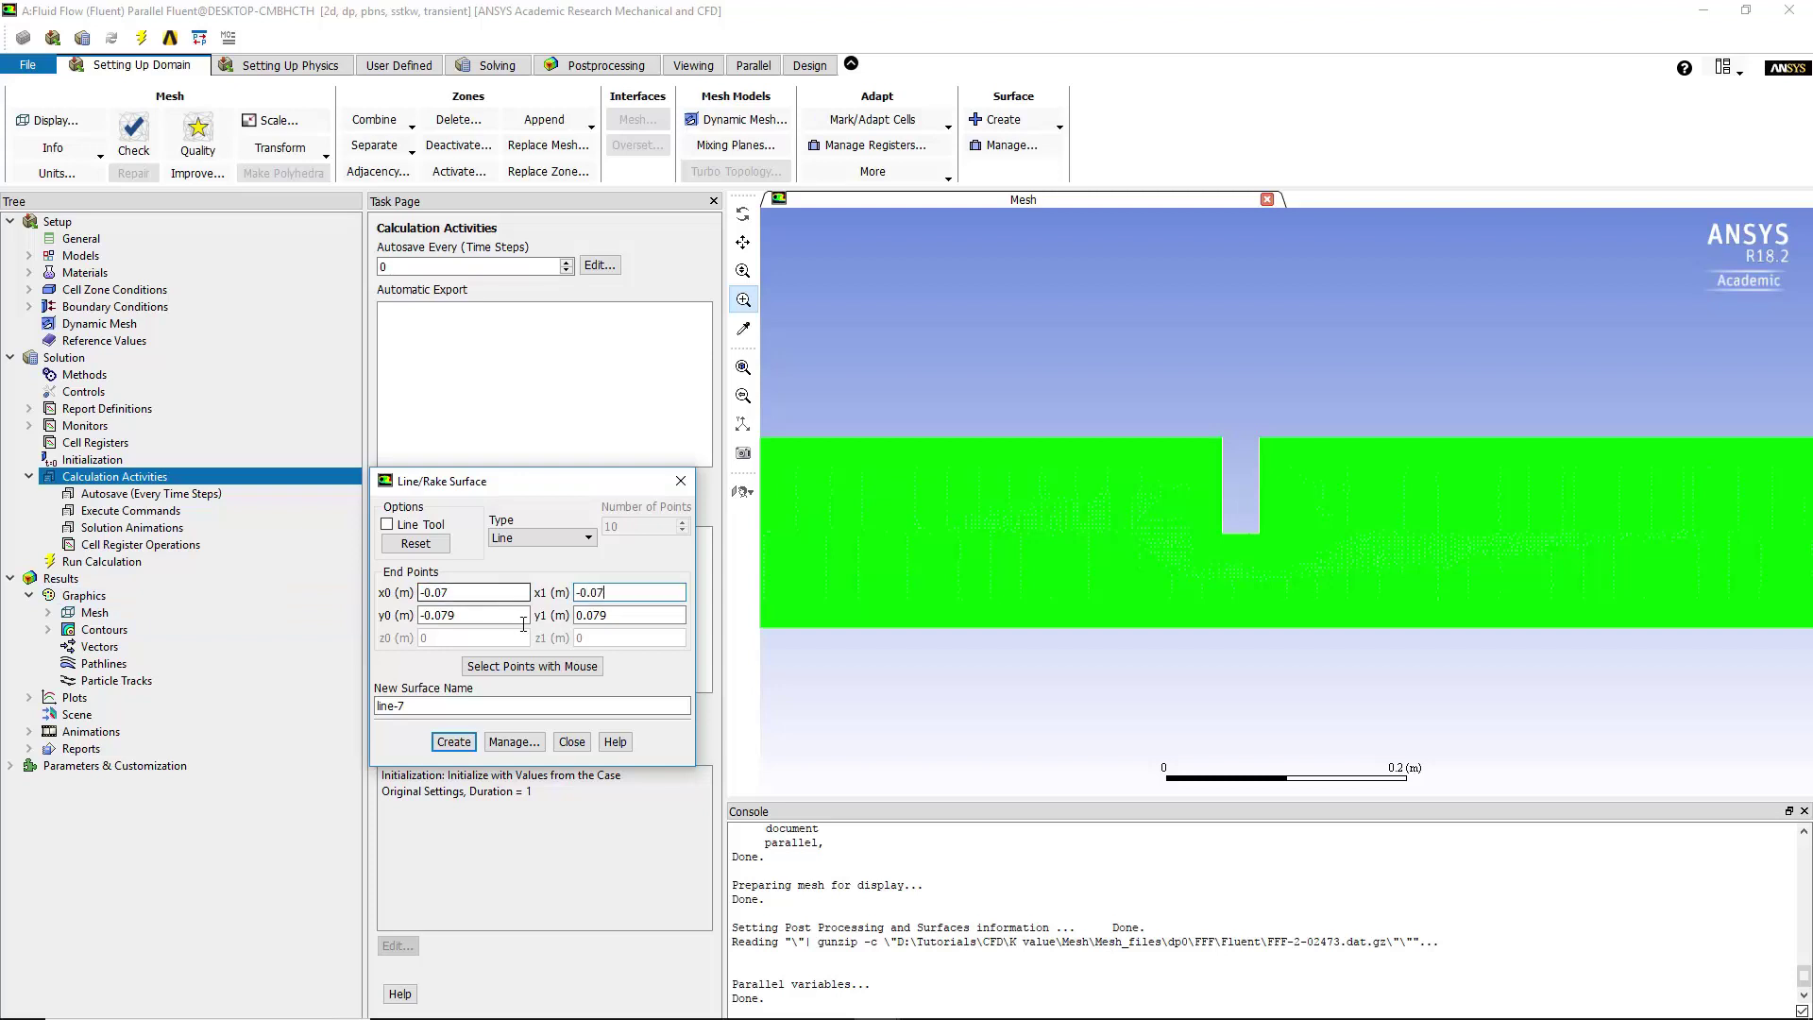
key(Tab)
key(Tab)
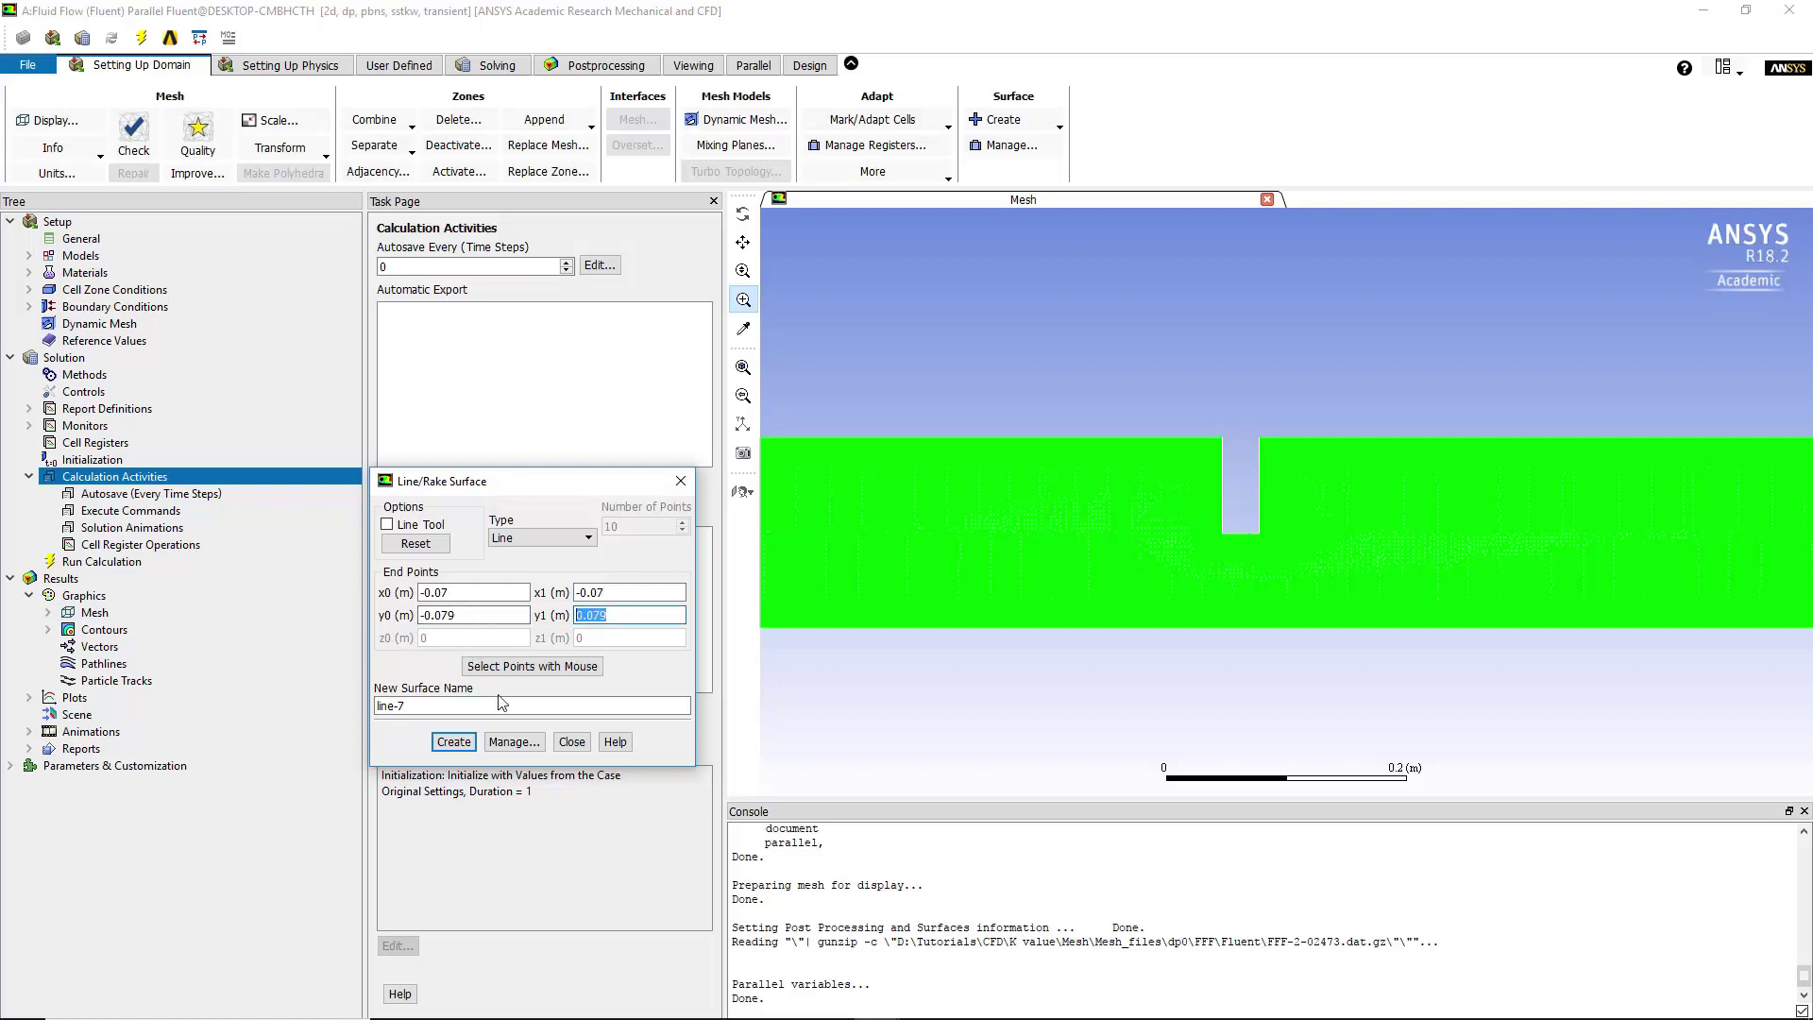
click(424, 592)
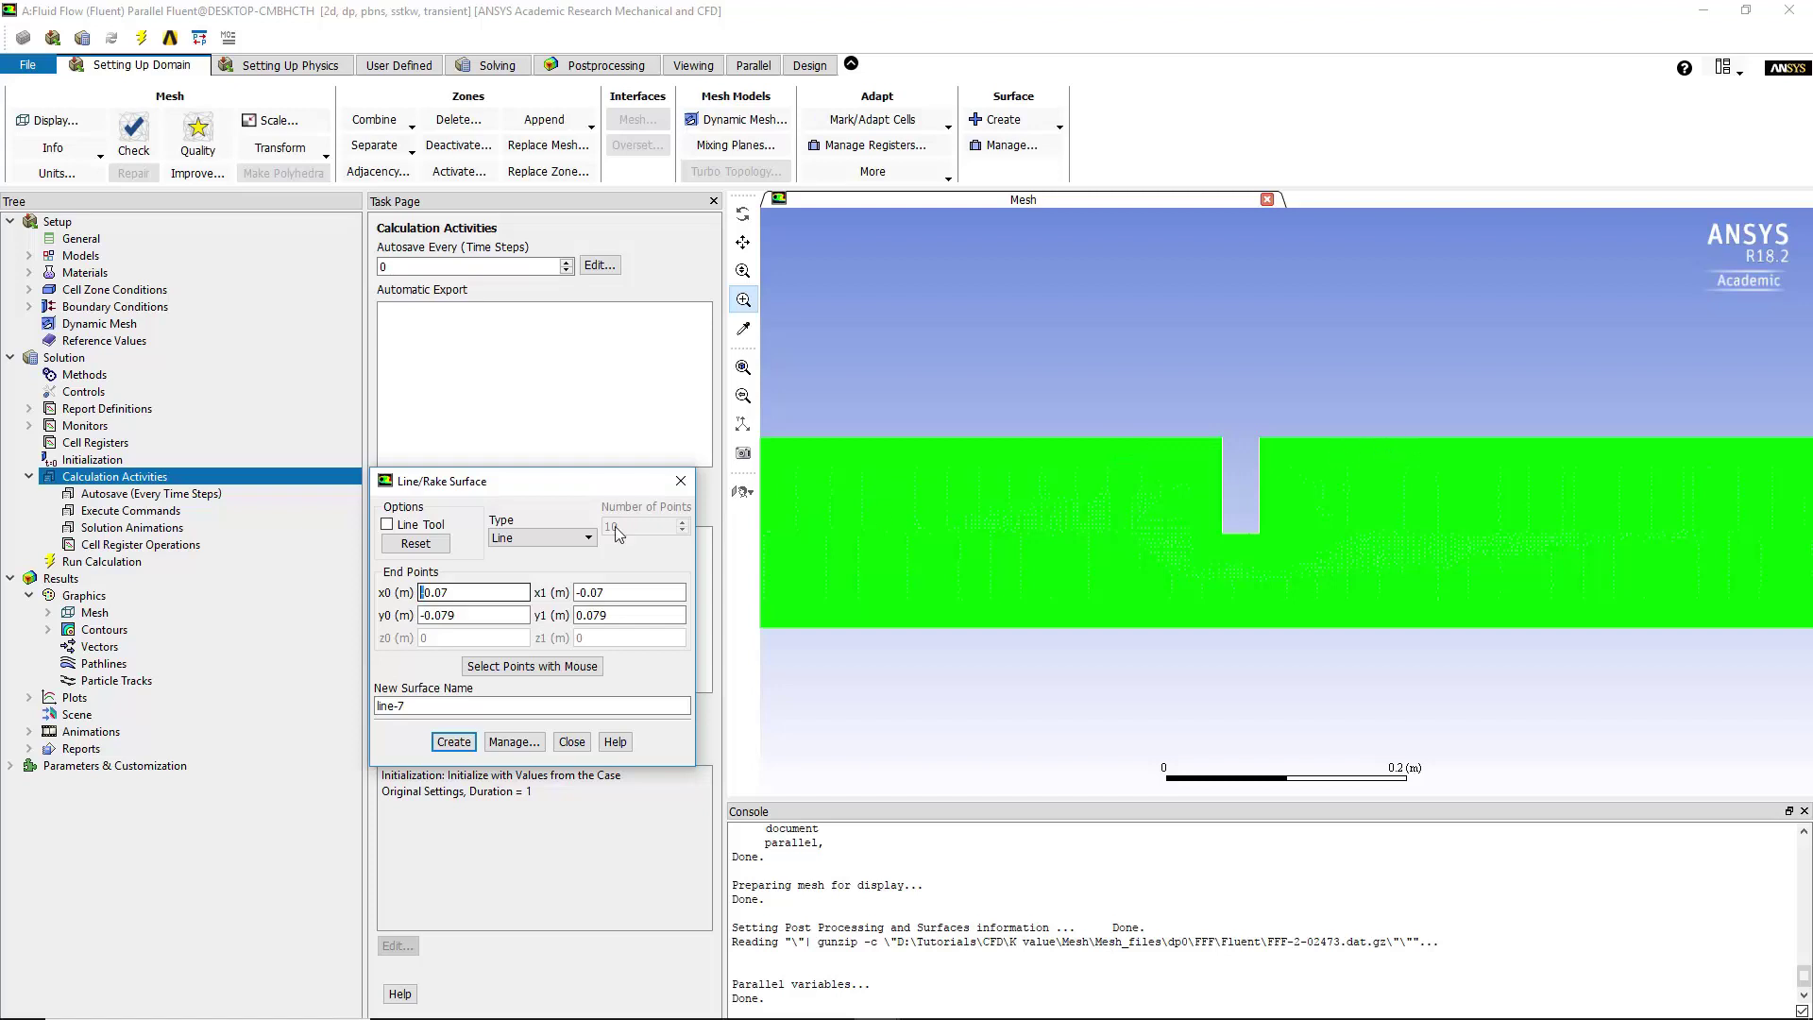
click(586, 593)
key(BackSpace)
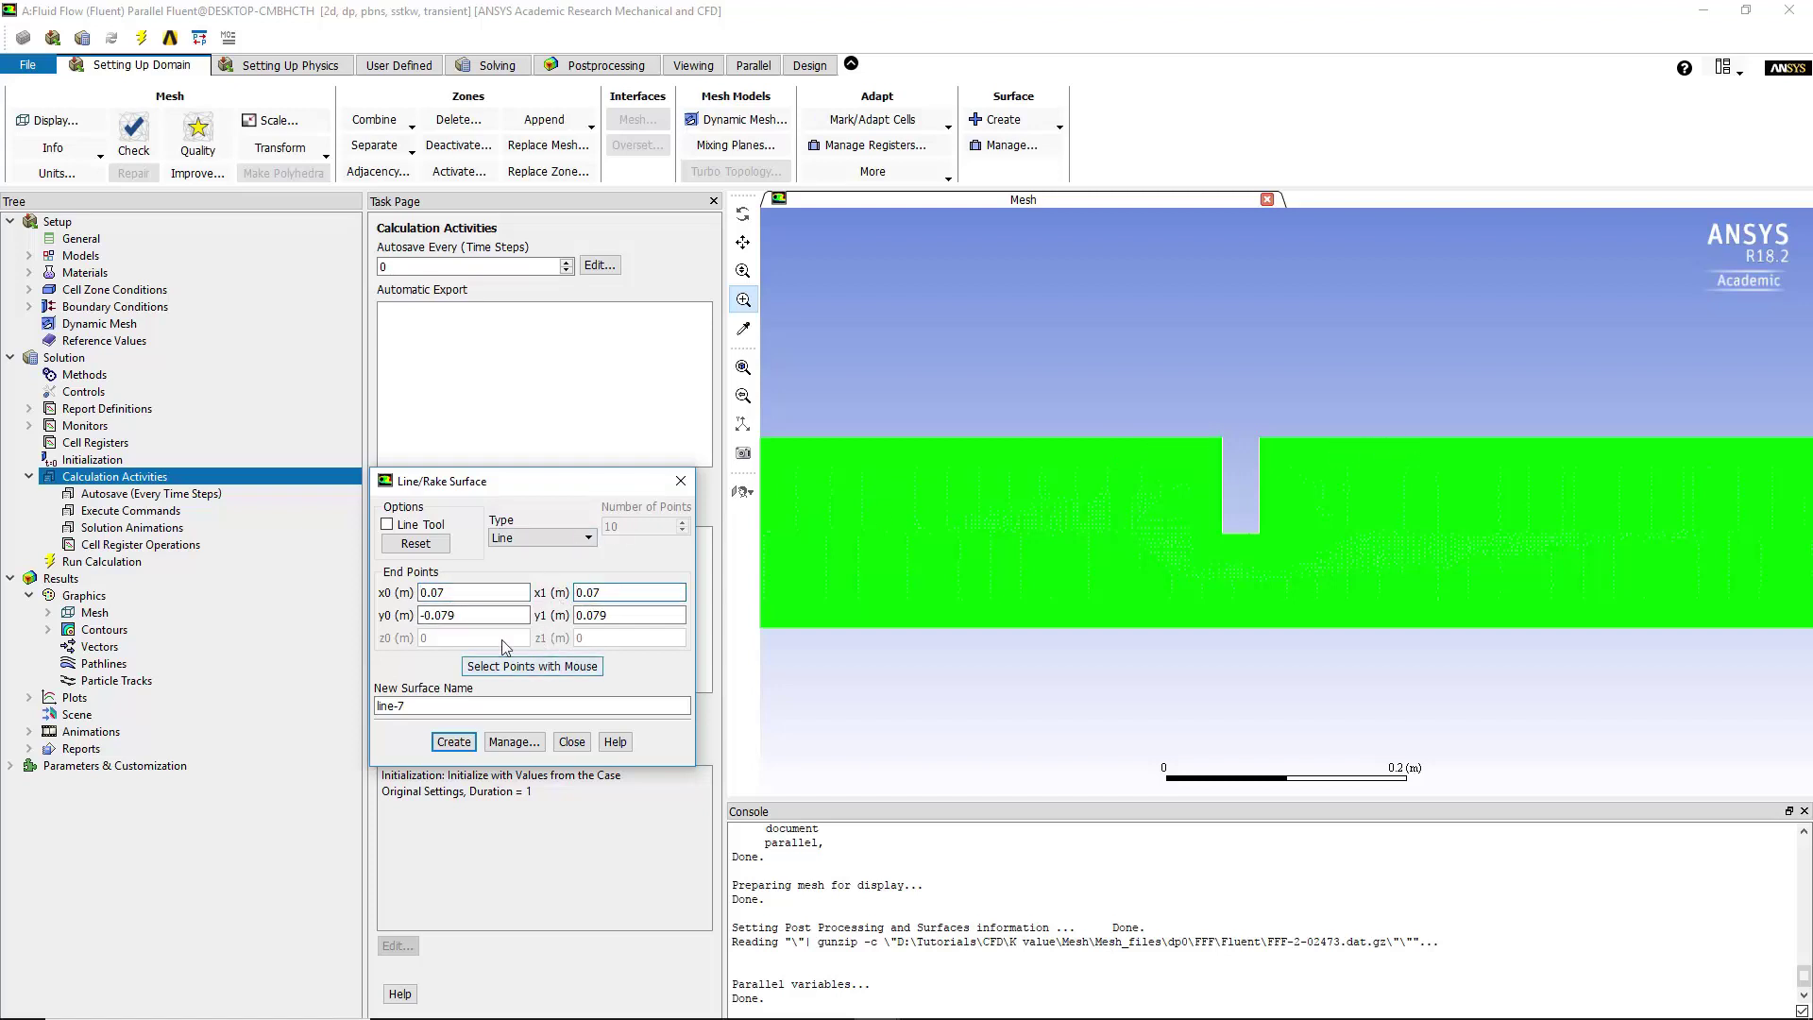
double_click(439, 615)
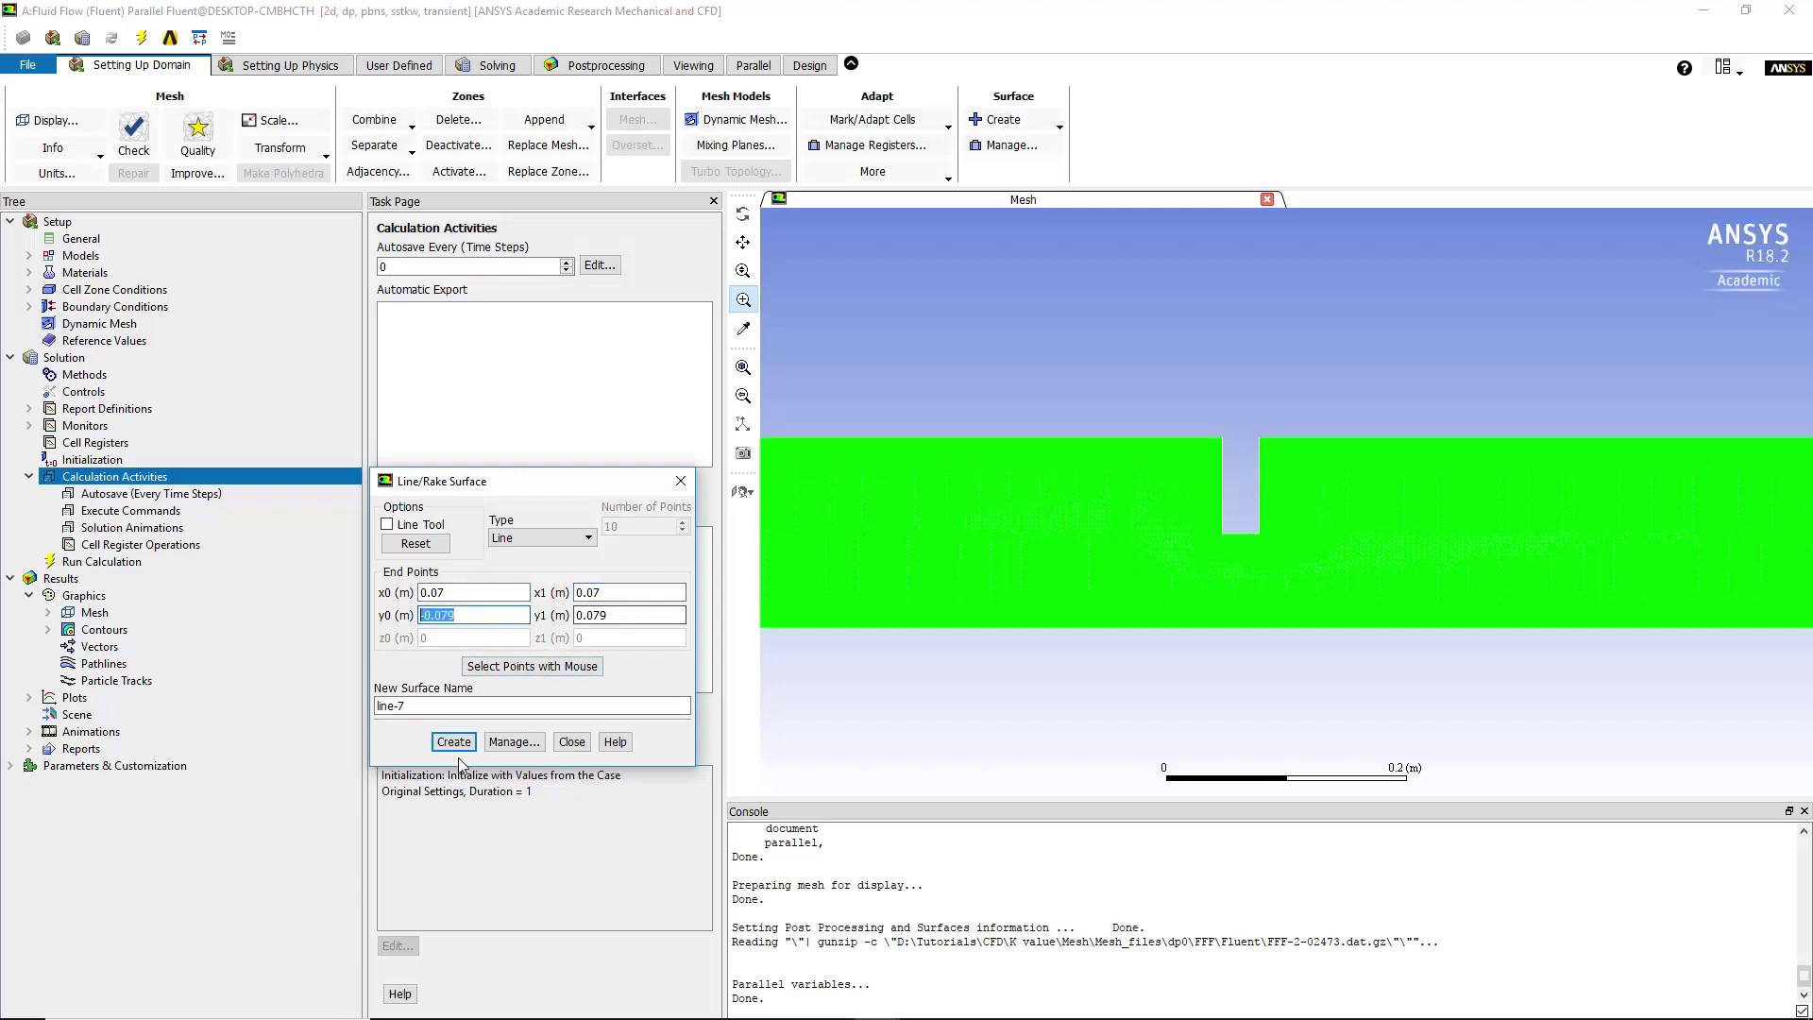
click(632, 614)
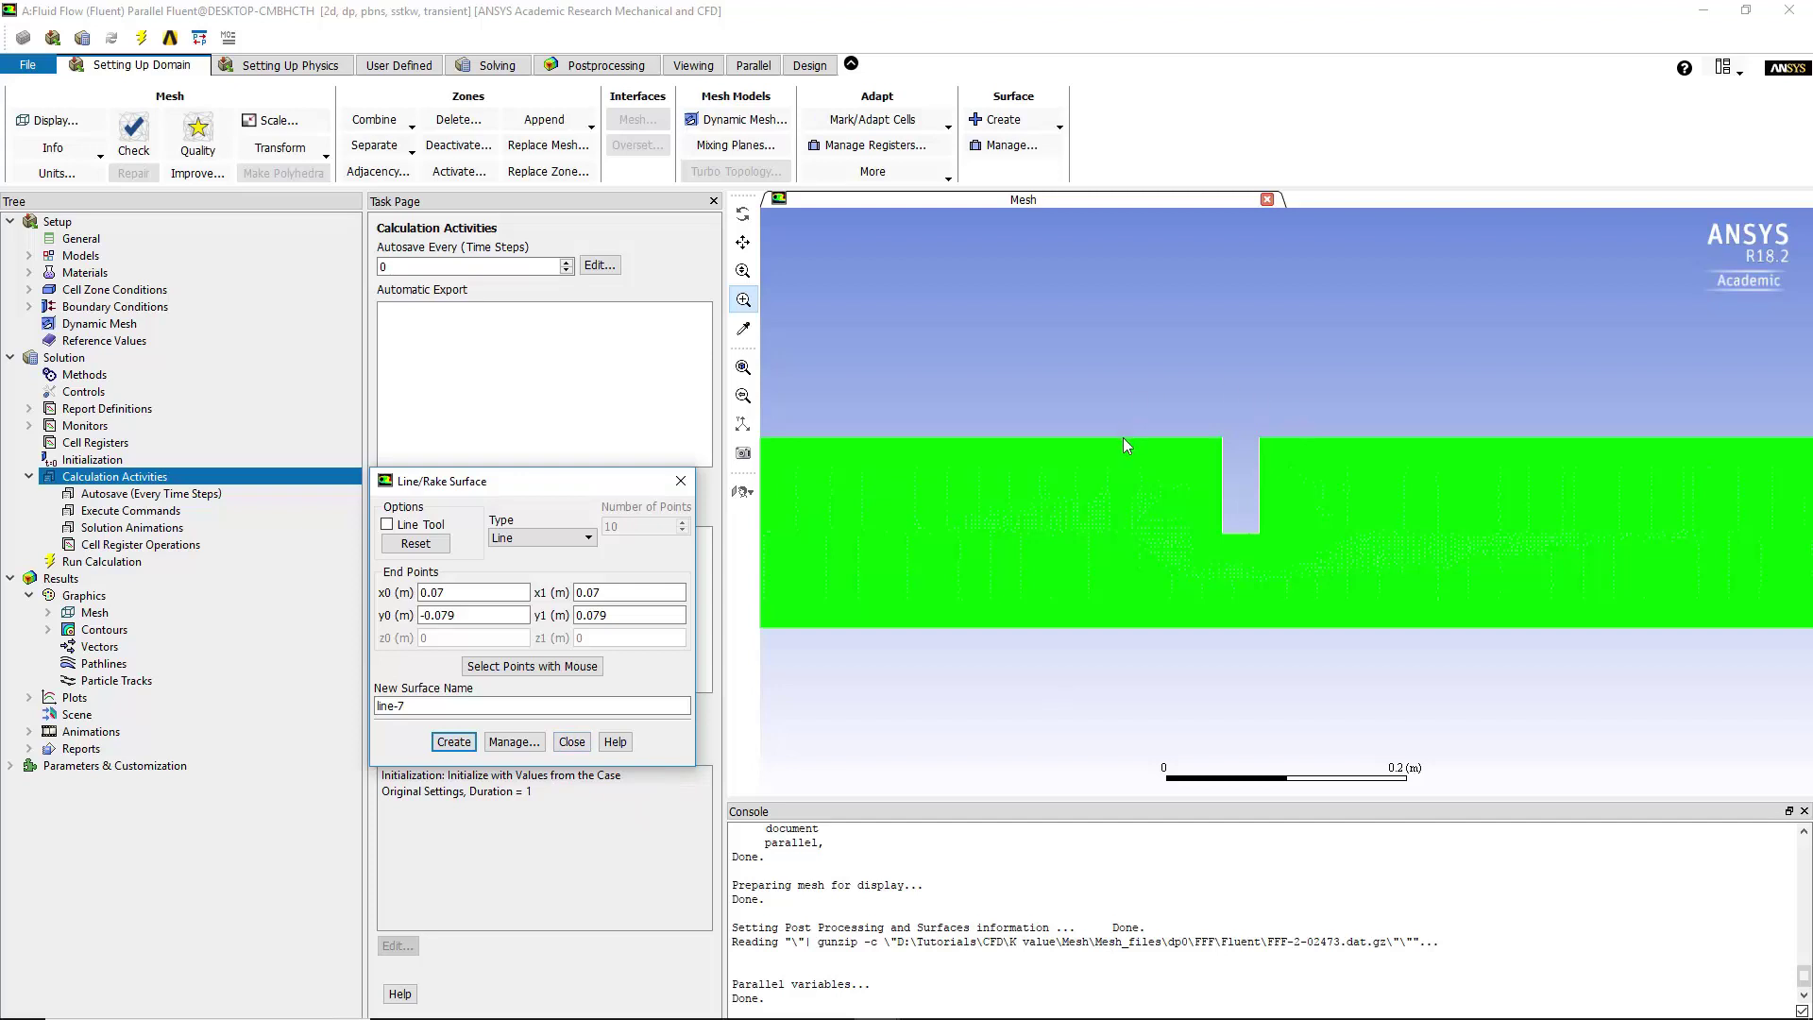
click(571, 741)
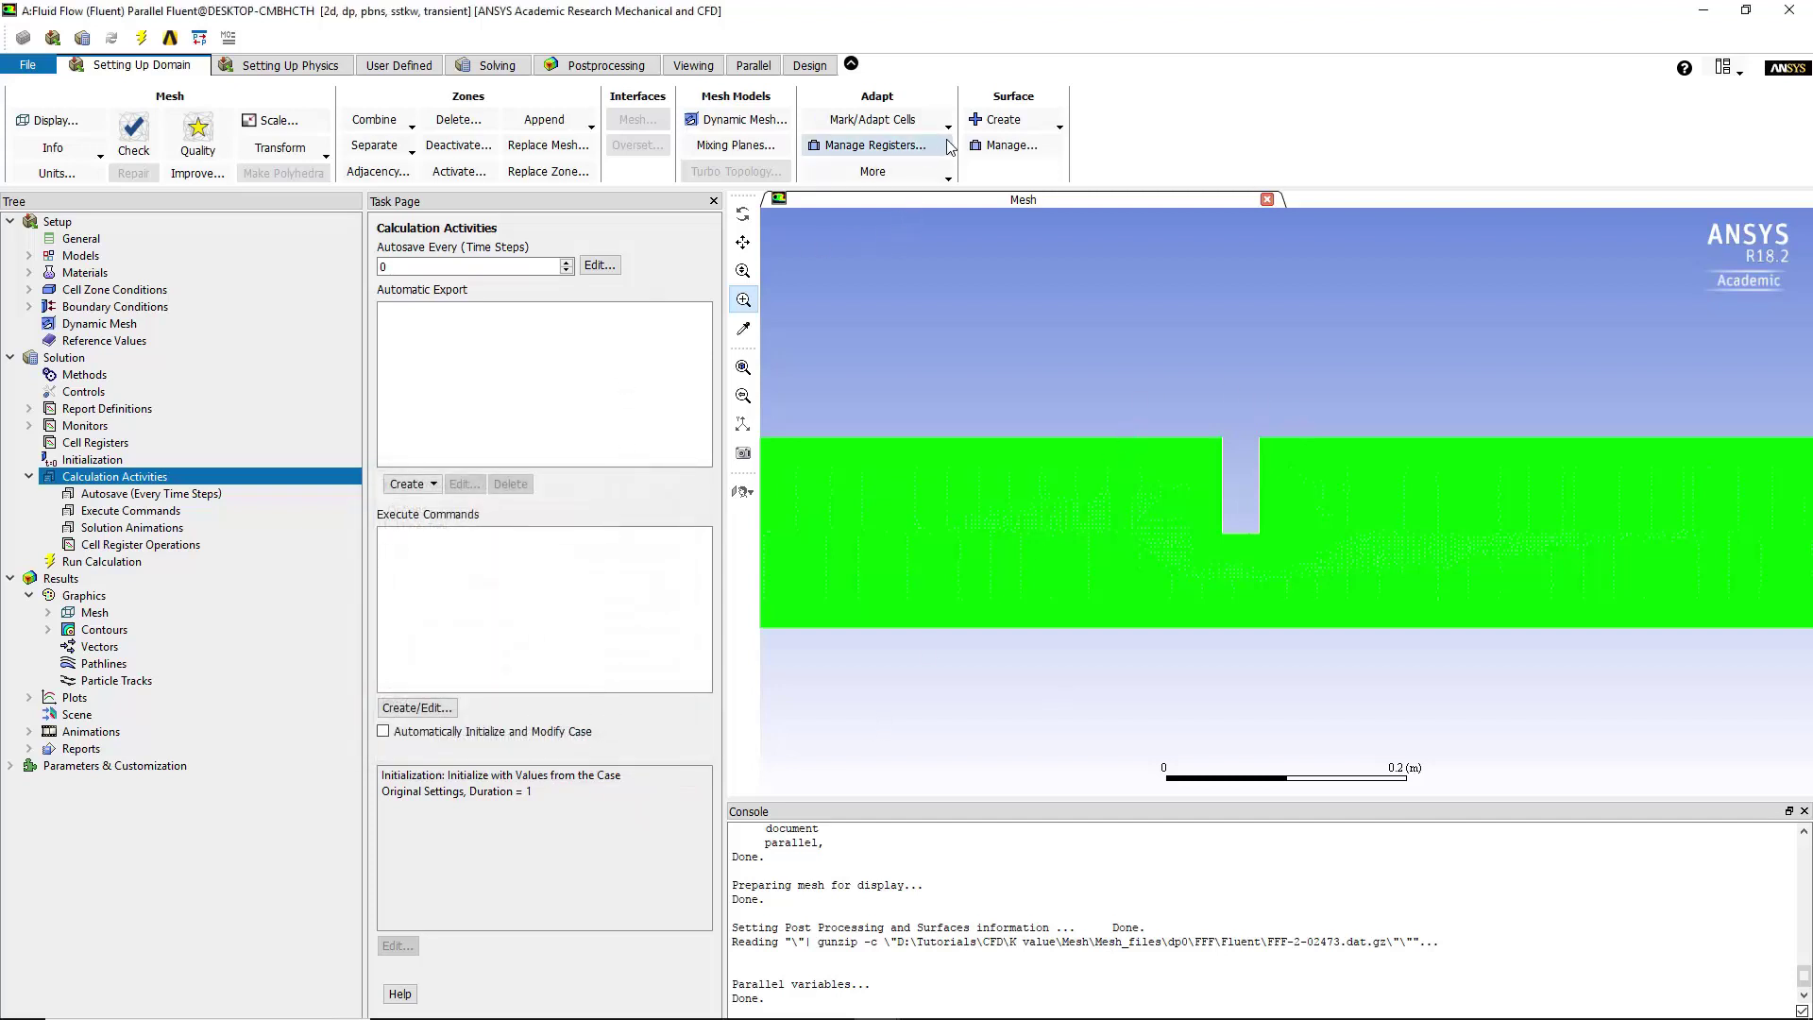
Redisplay mesh-1 with line-2 and line-6 added, then zoom in on the valve notch
click(49, 613)
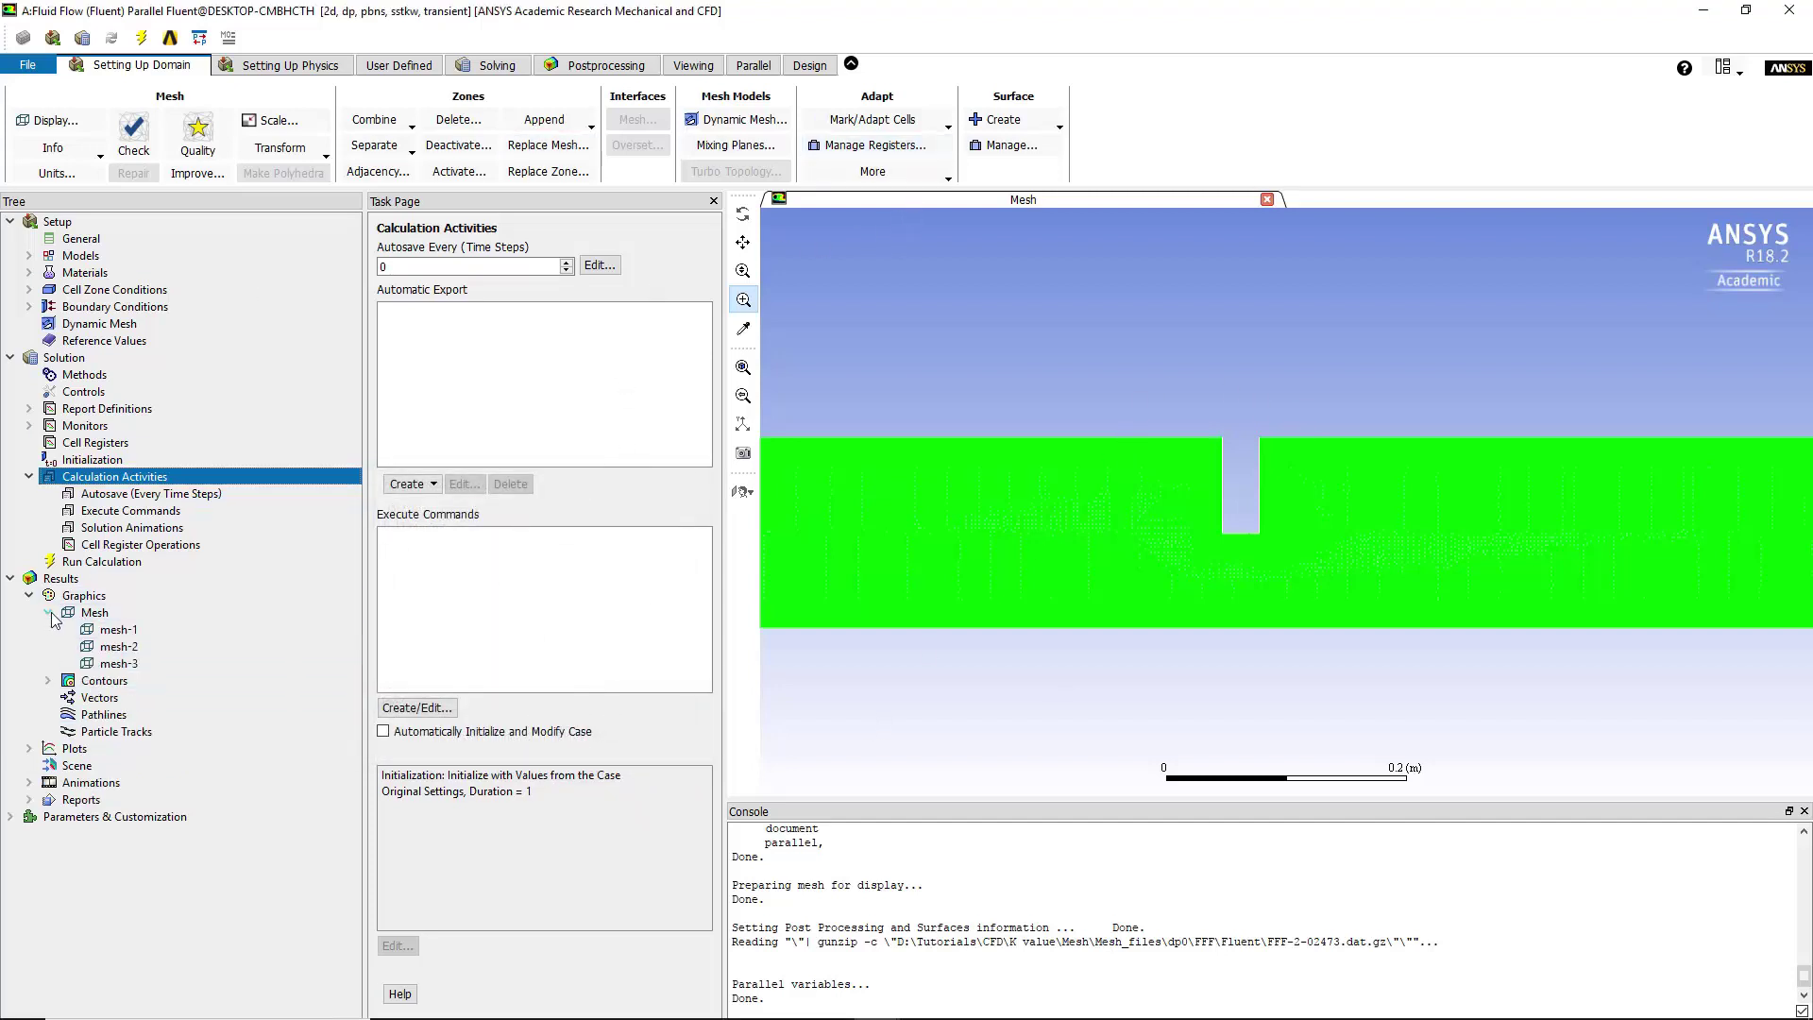
double_click(113, 629)
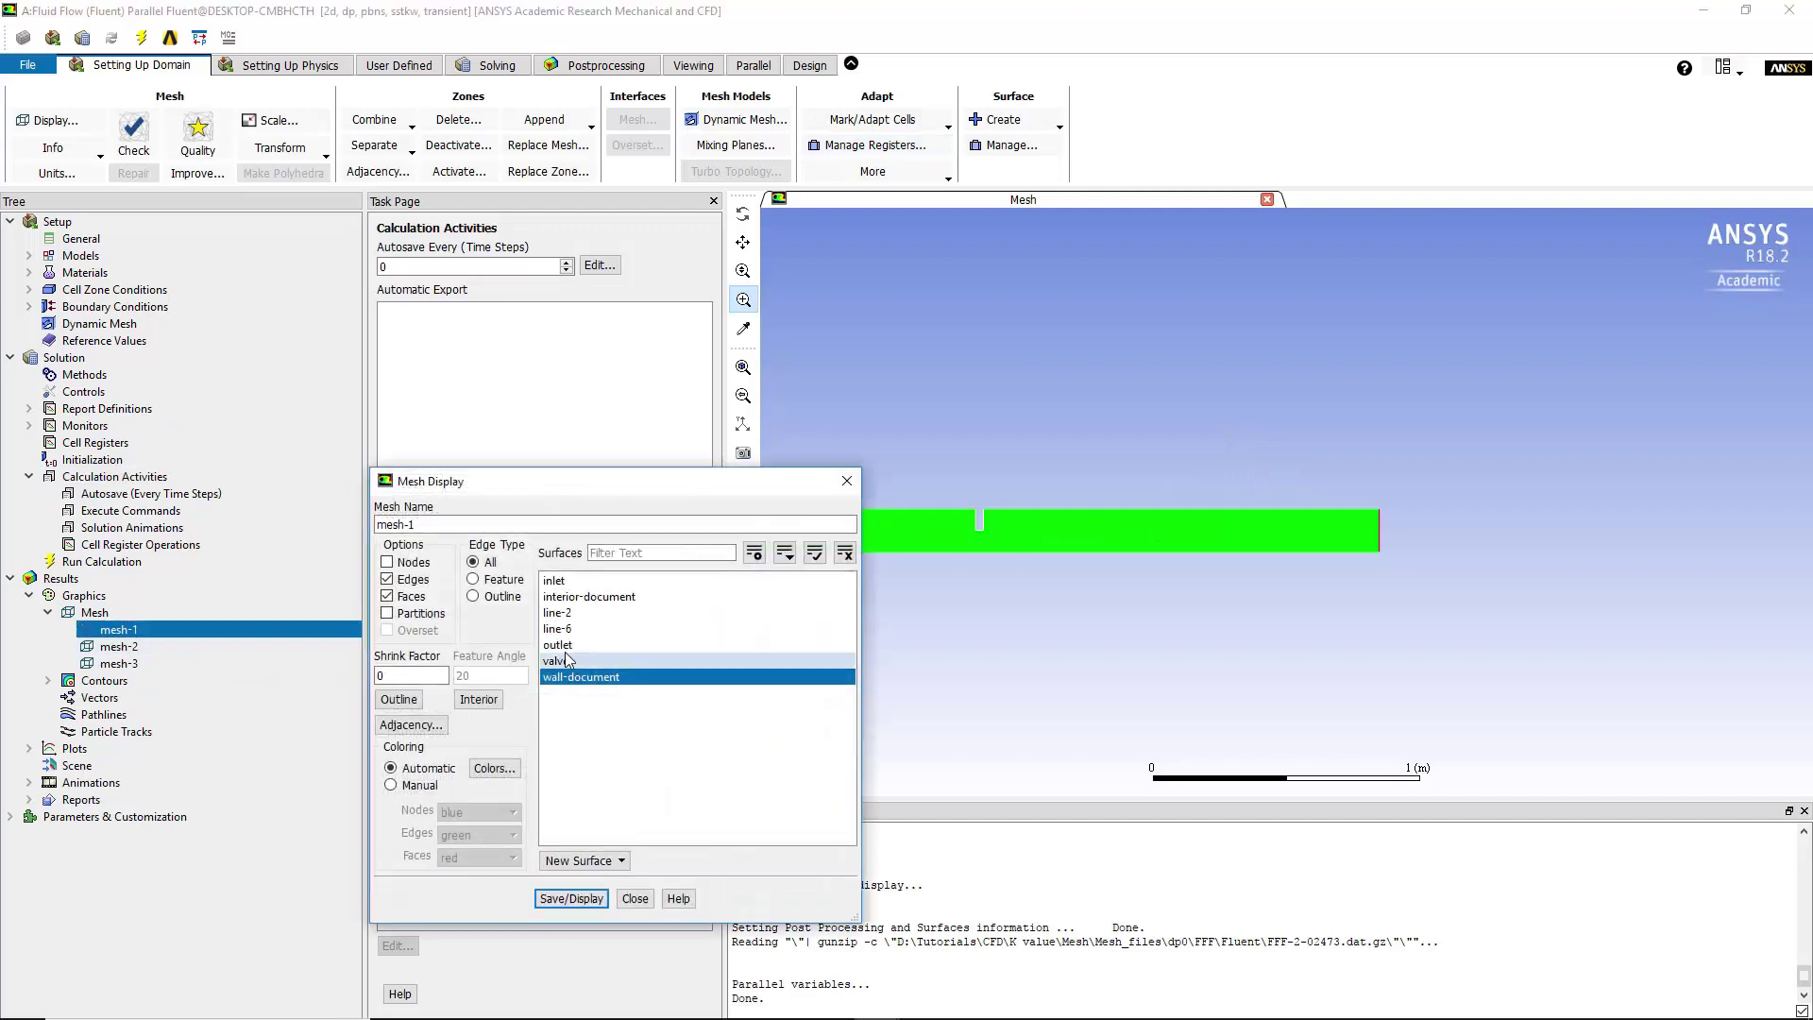
click(565, 612)
click(564, 627)
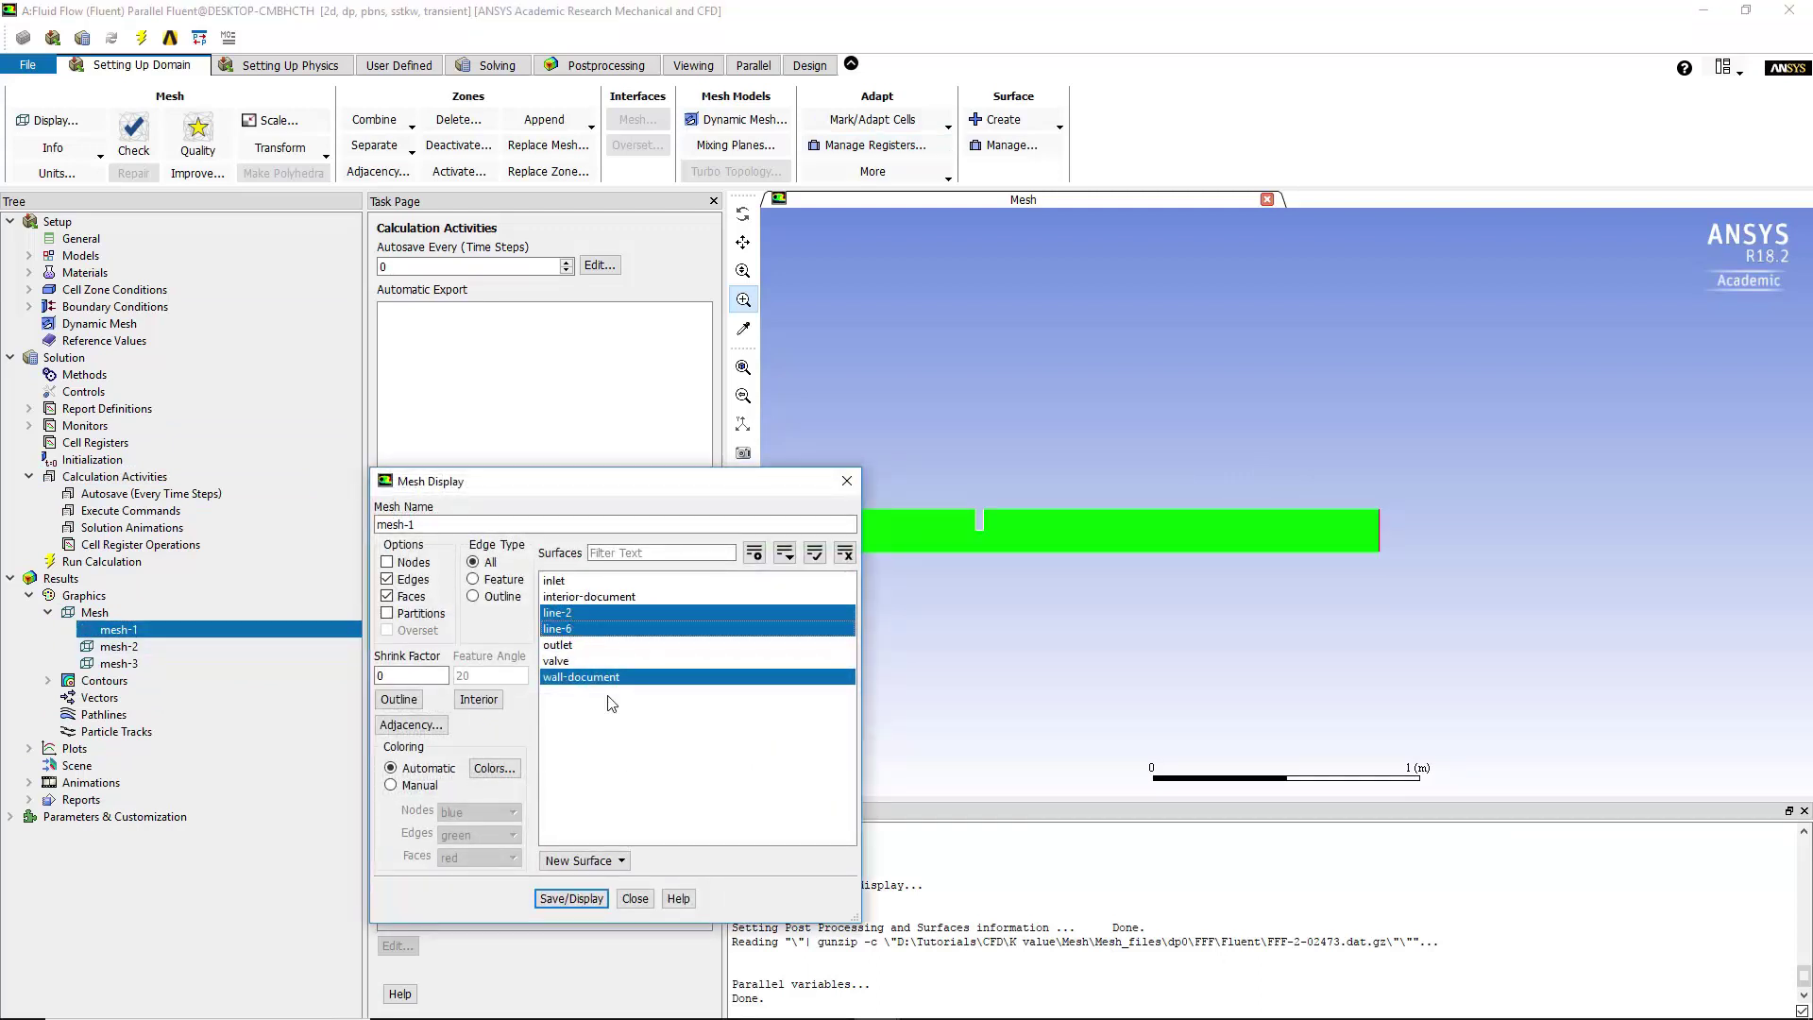
click(572, 898)
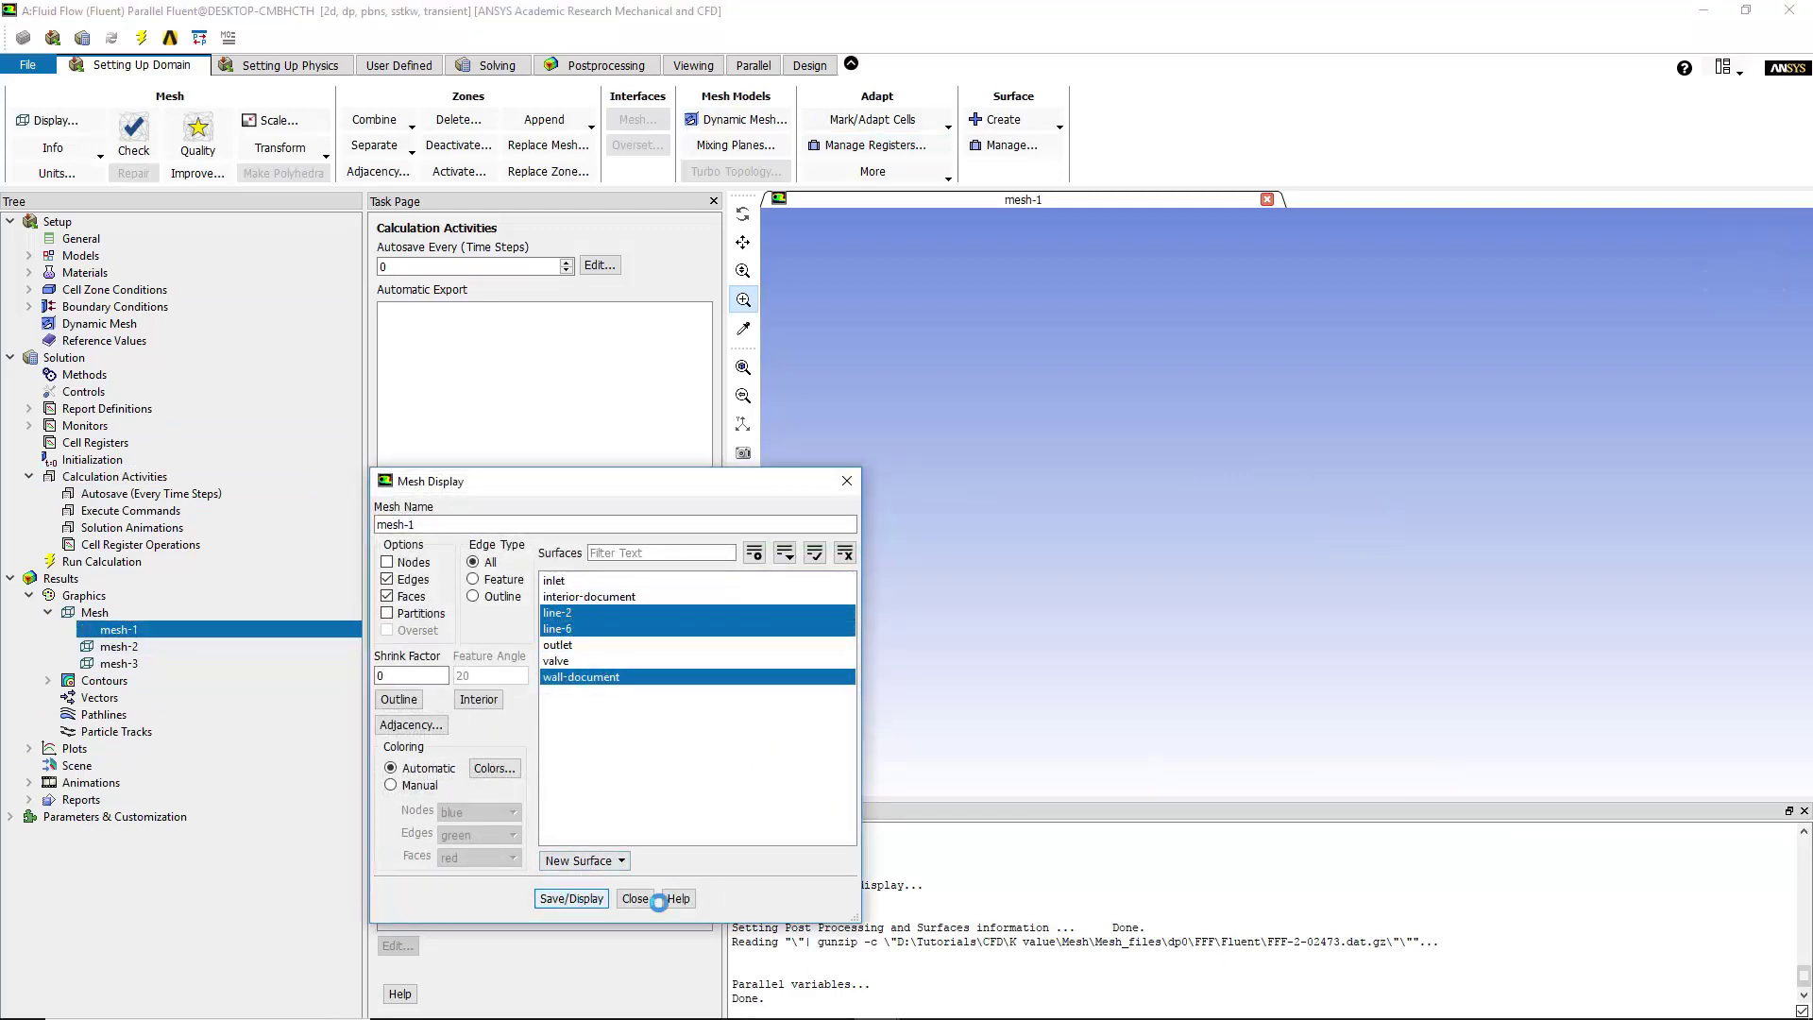
click(634, 898)
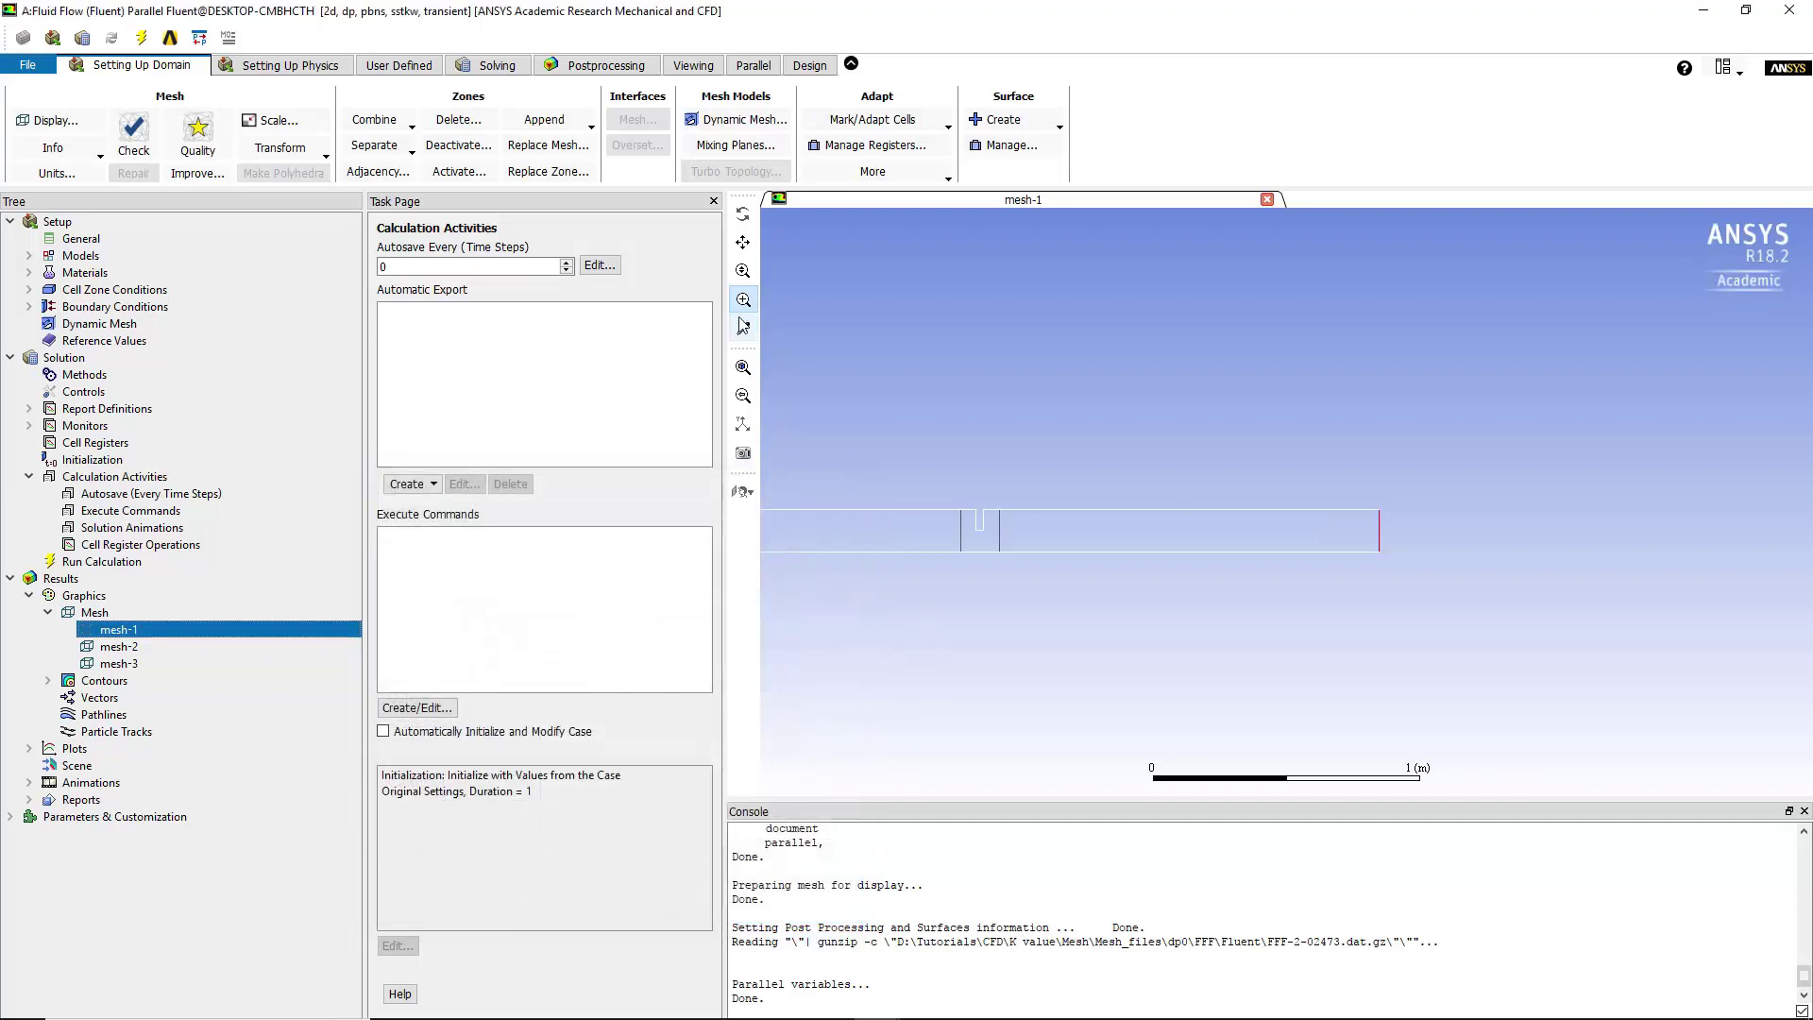
drag(906, 490, 1044, 576)
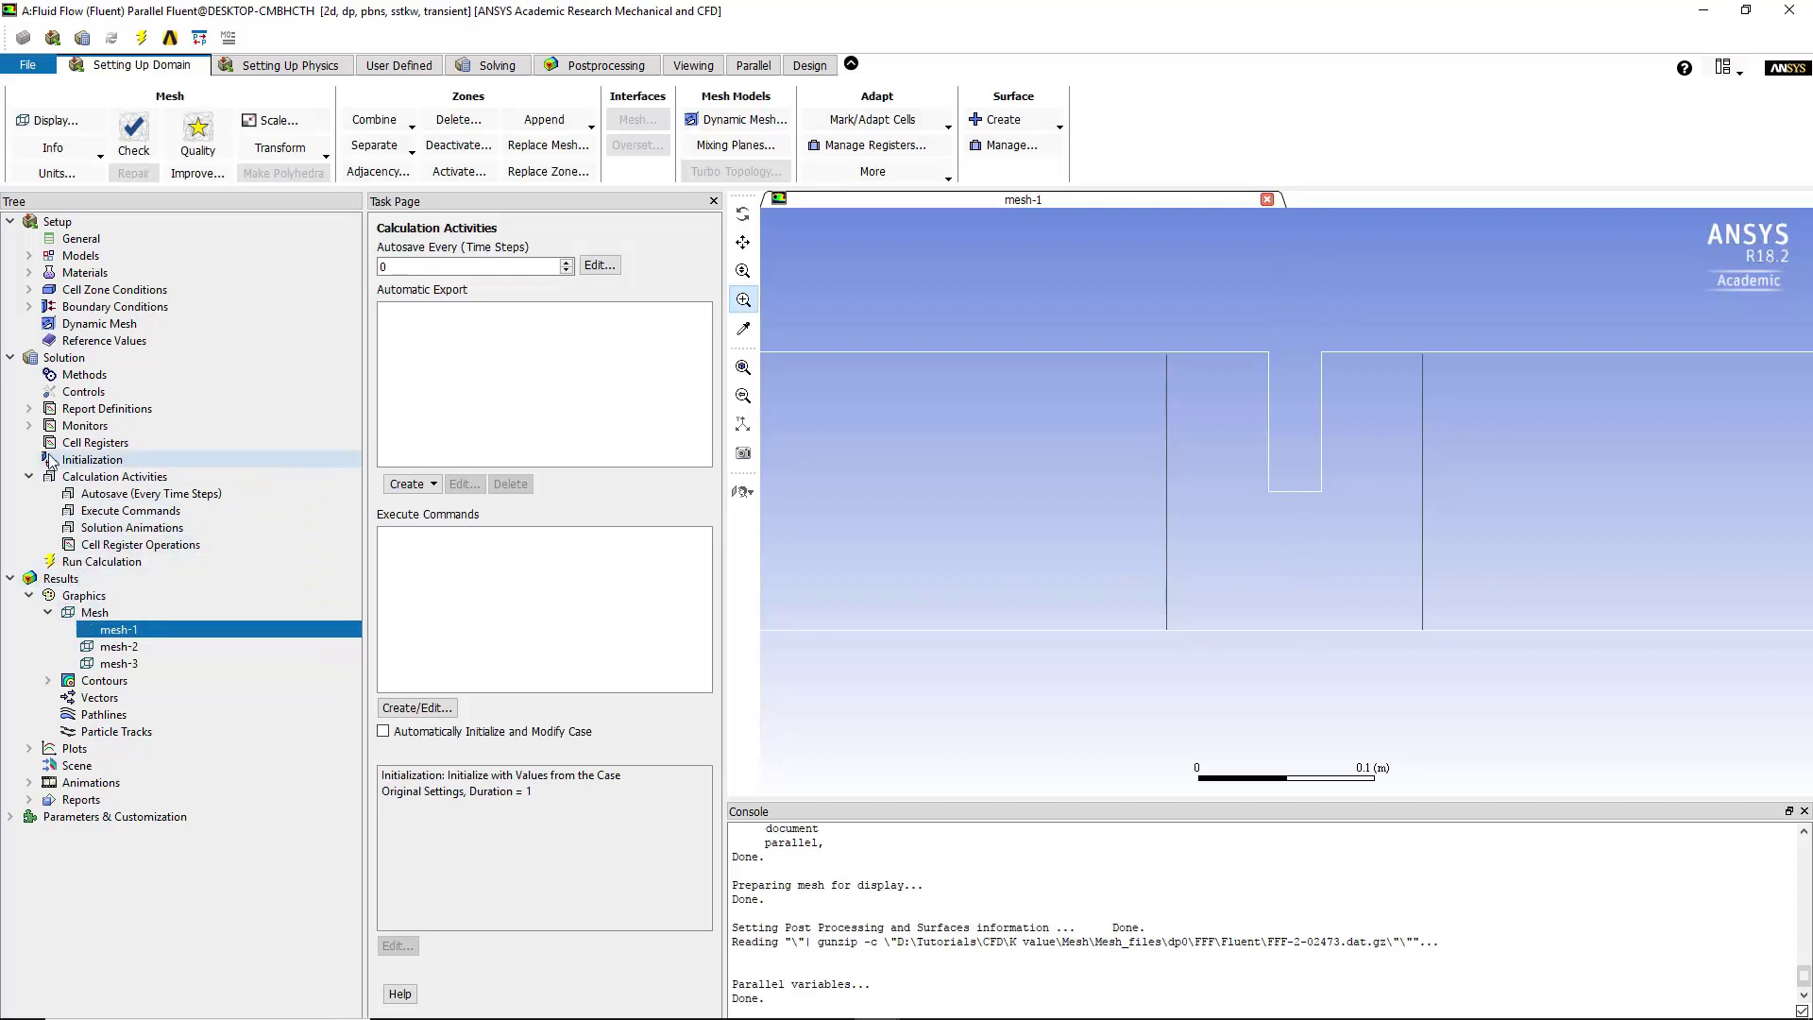
Browse the Report Definitions and flow-time report context menus without adding anything
click(30, 408)
right_click(61, 409)
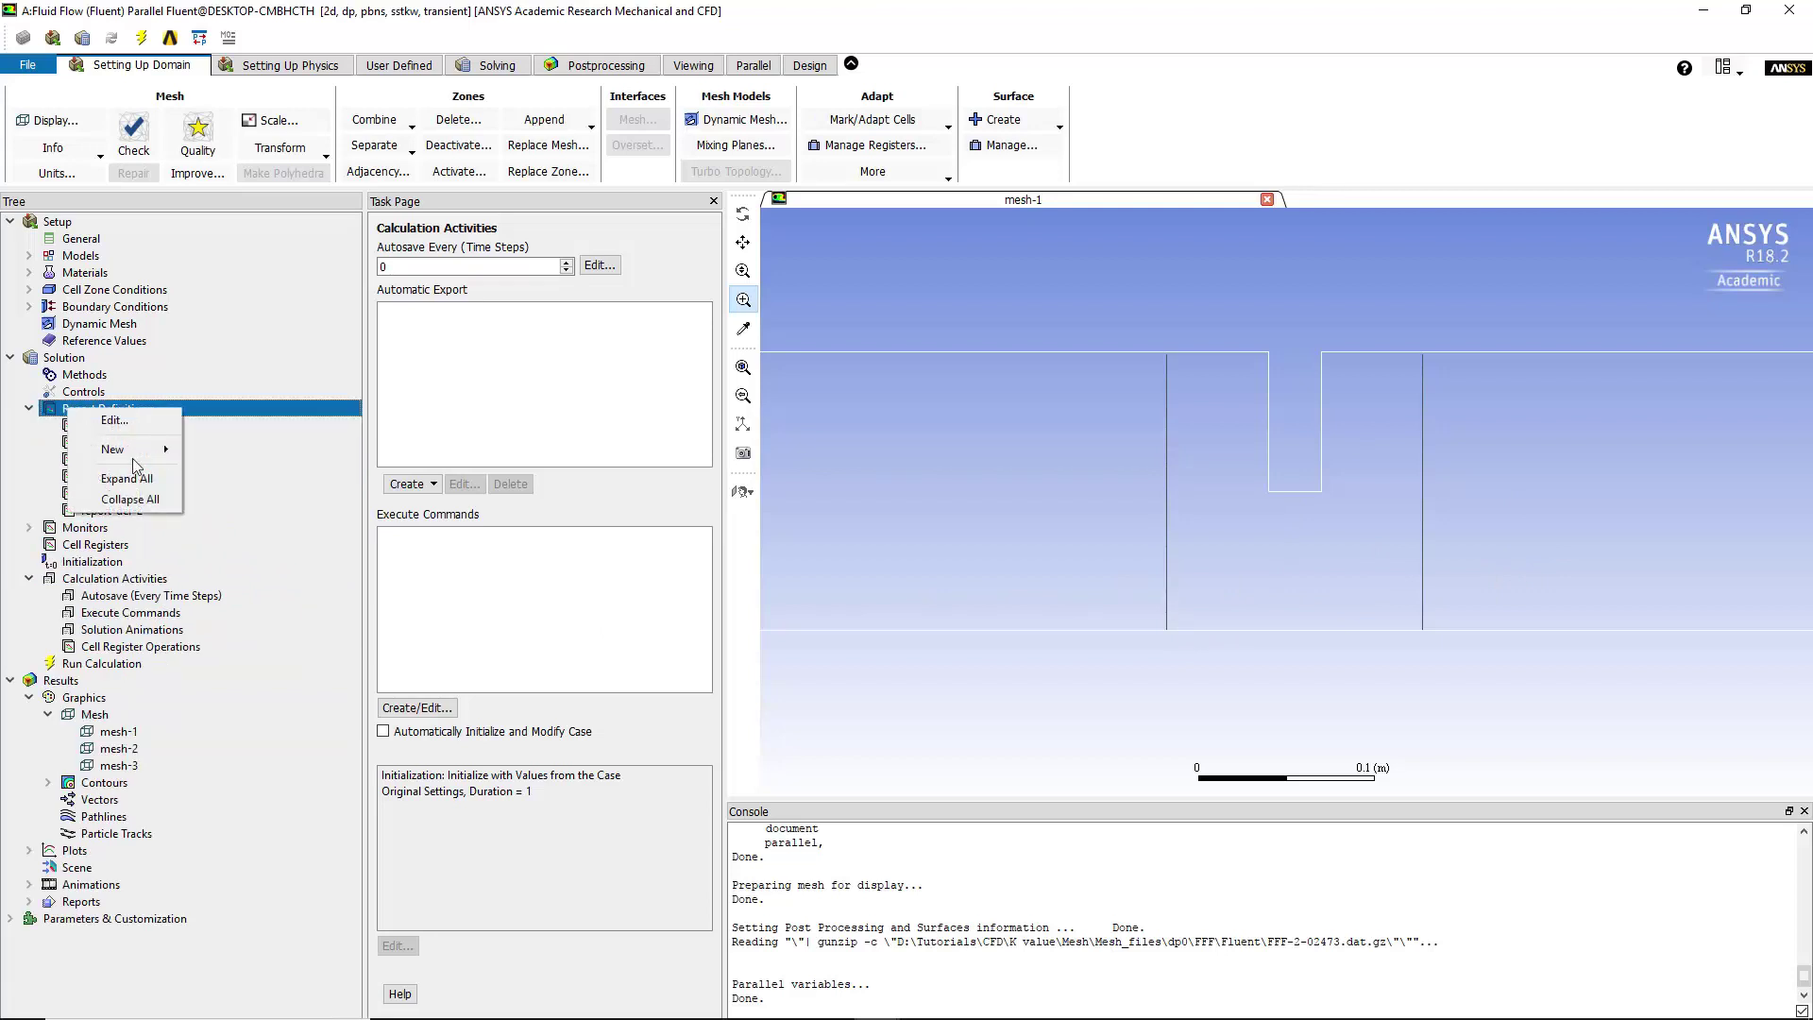
mouse_move(135, 451)
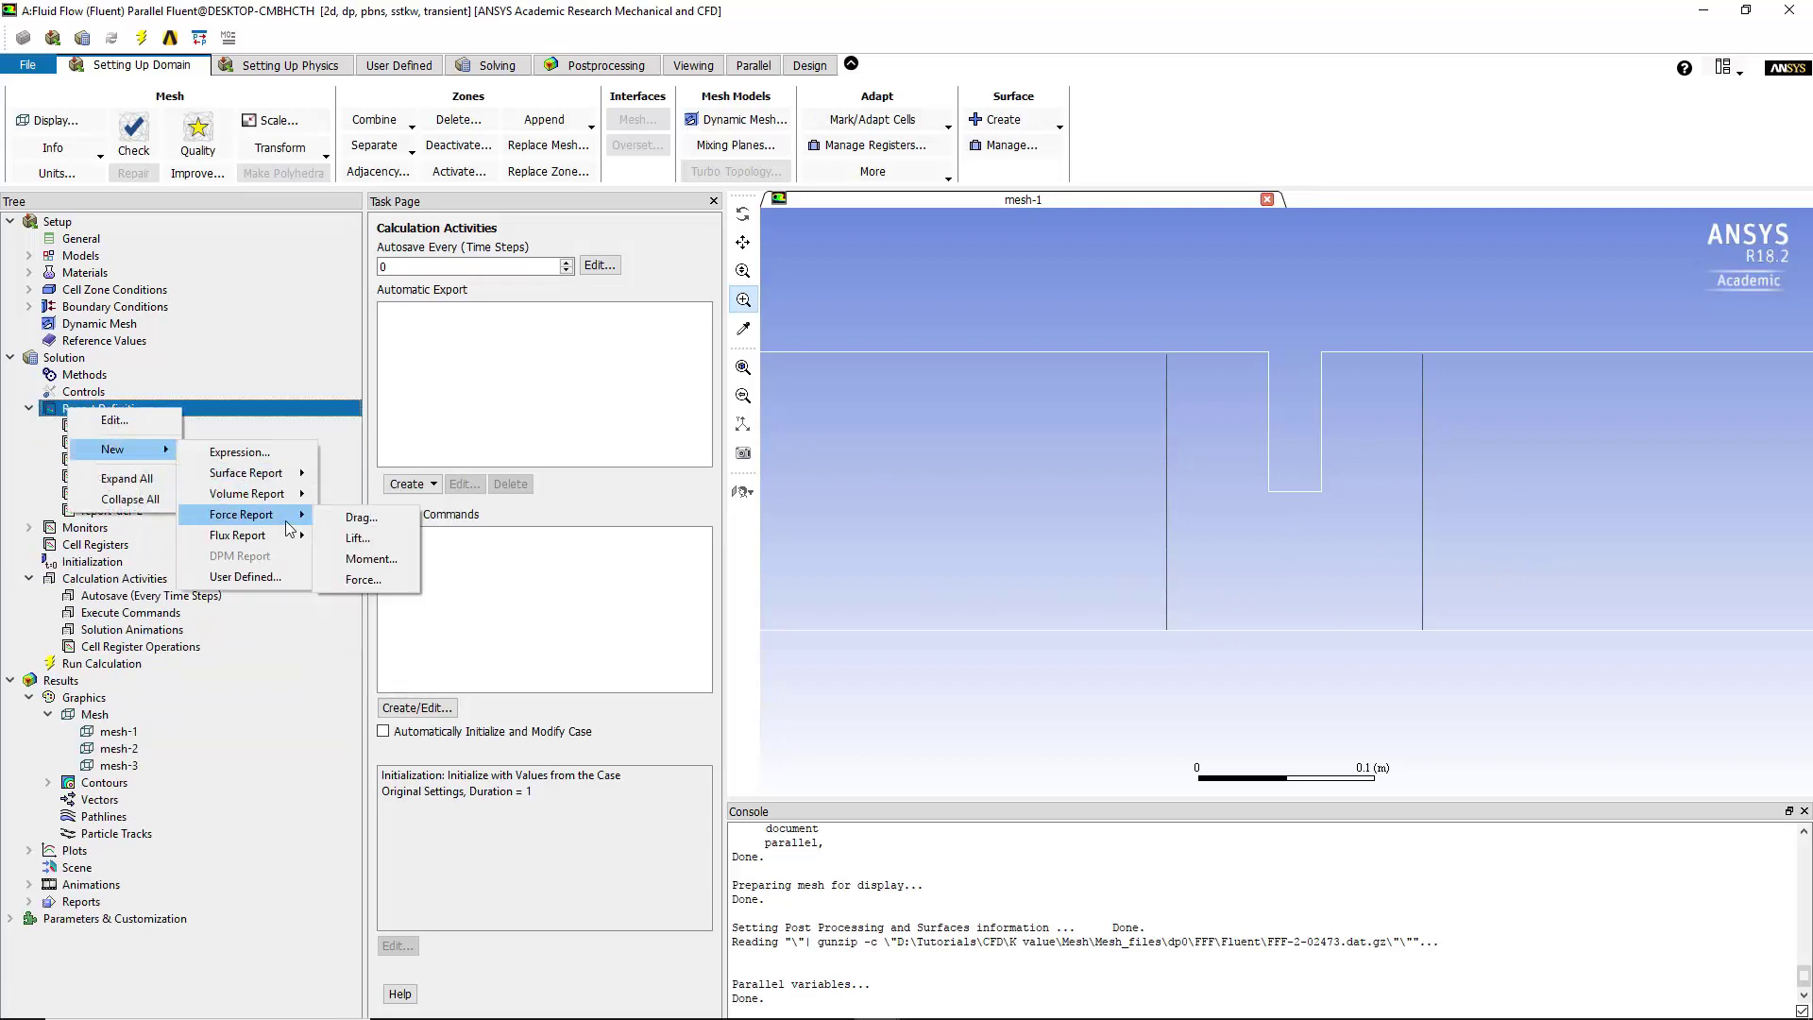
mouse_move(264, 493)
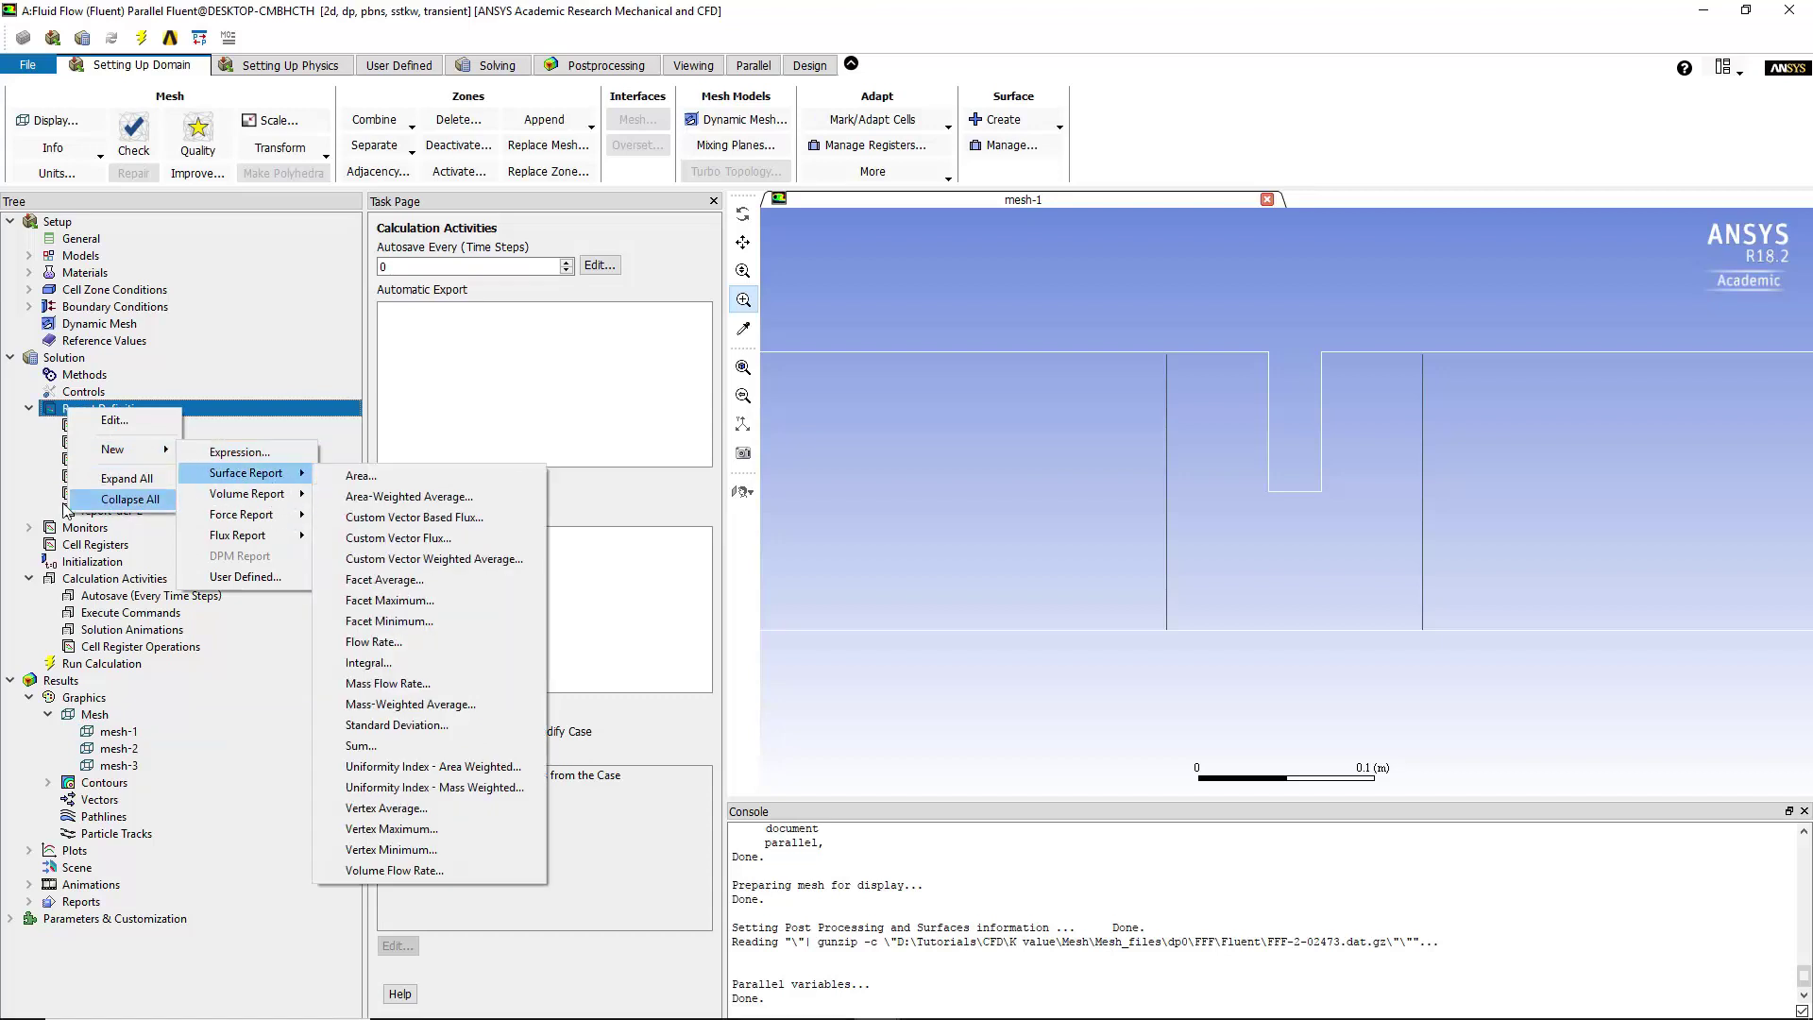
click(26, 481)
click(107, 443)
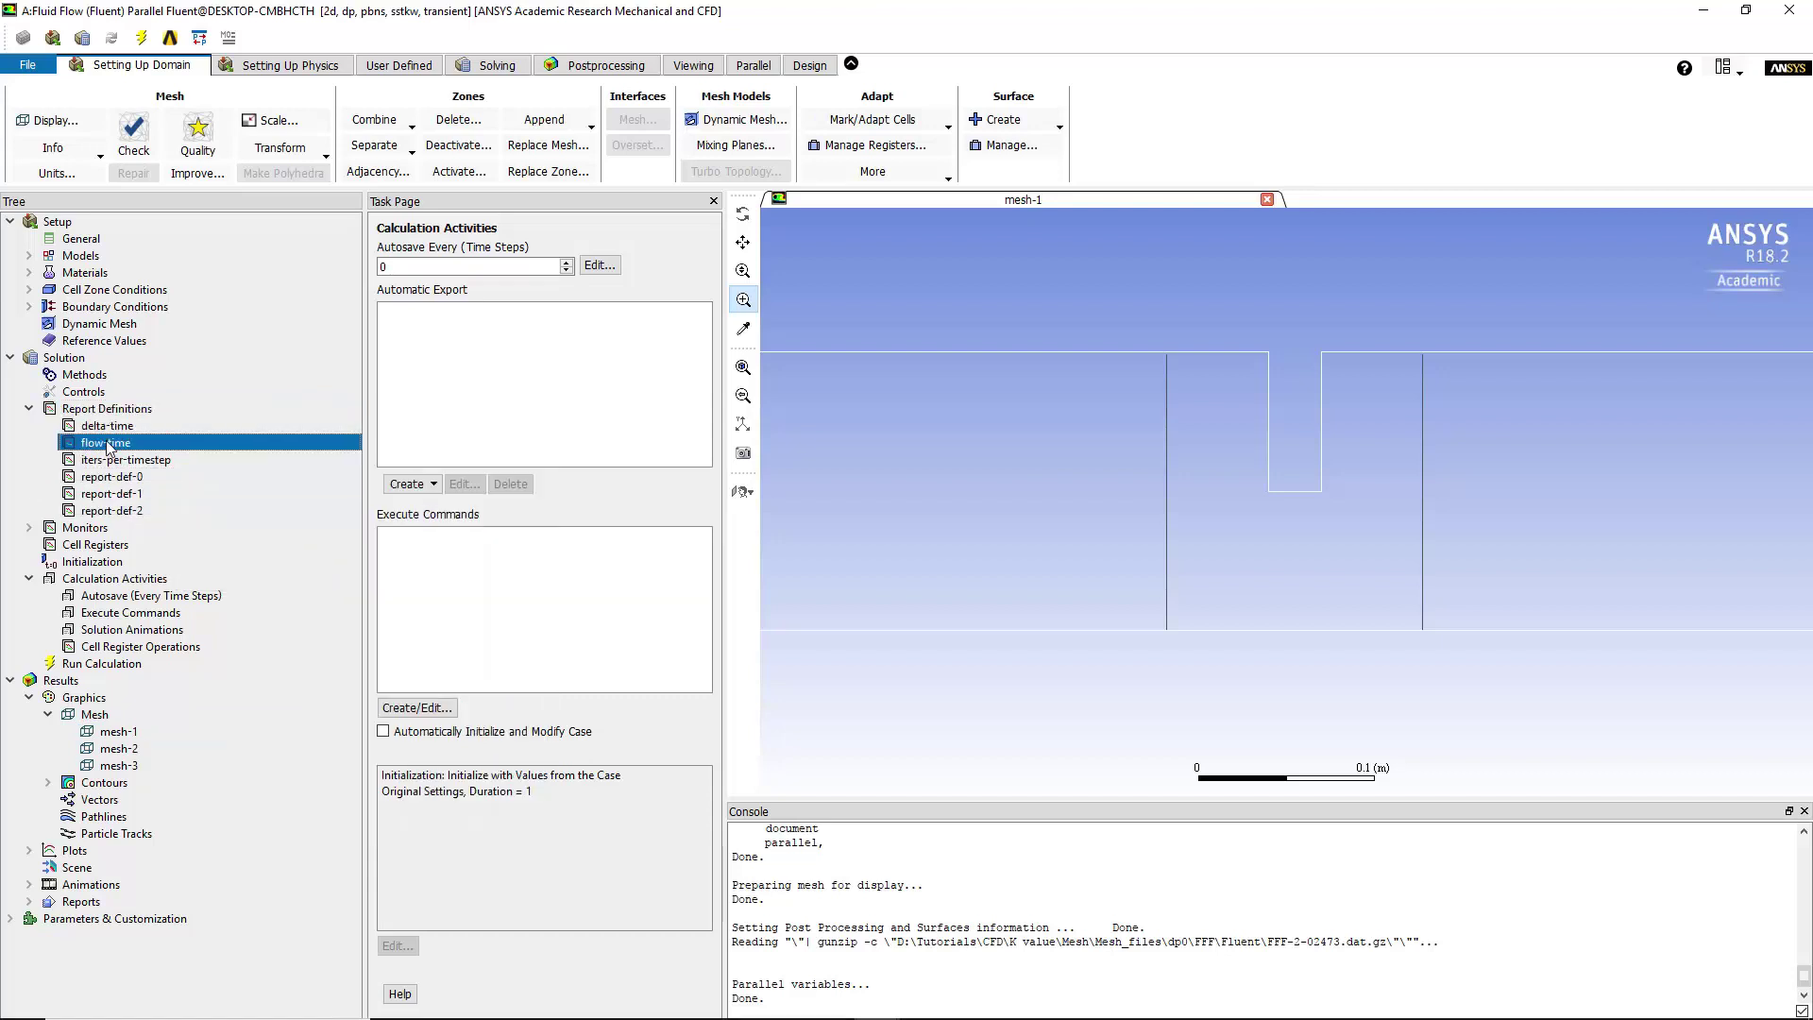
right_click(107, 445)
click(75, 445)
Configure a facet-average surface report on line-2 with file, plot and console output, then cancel it
click(91, 408)
right_click(91, 408)
mouse_move(136, 450)
mouse_move(267, 473)
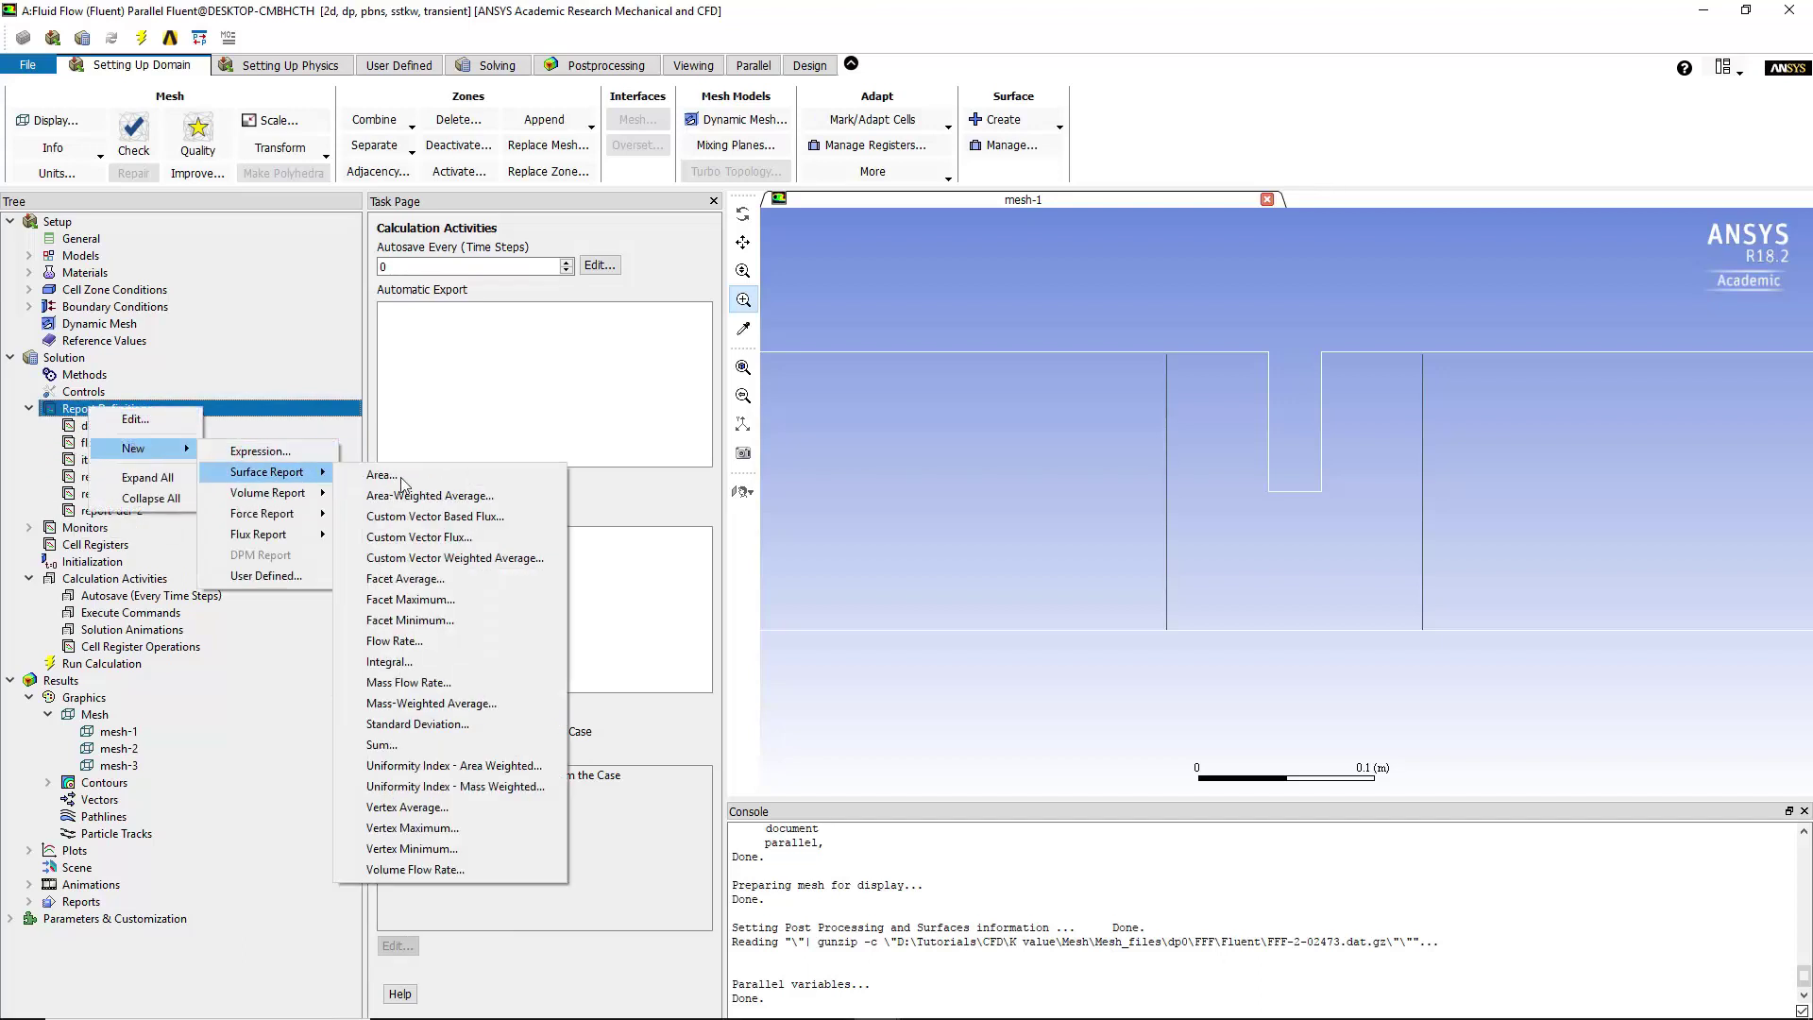
click(440, 579)
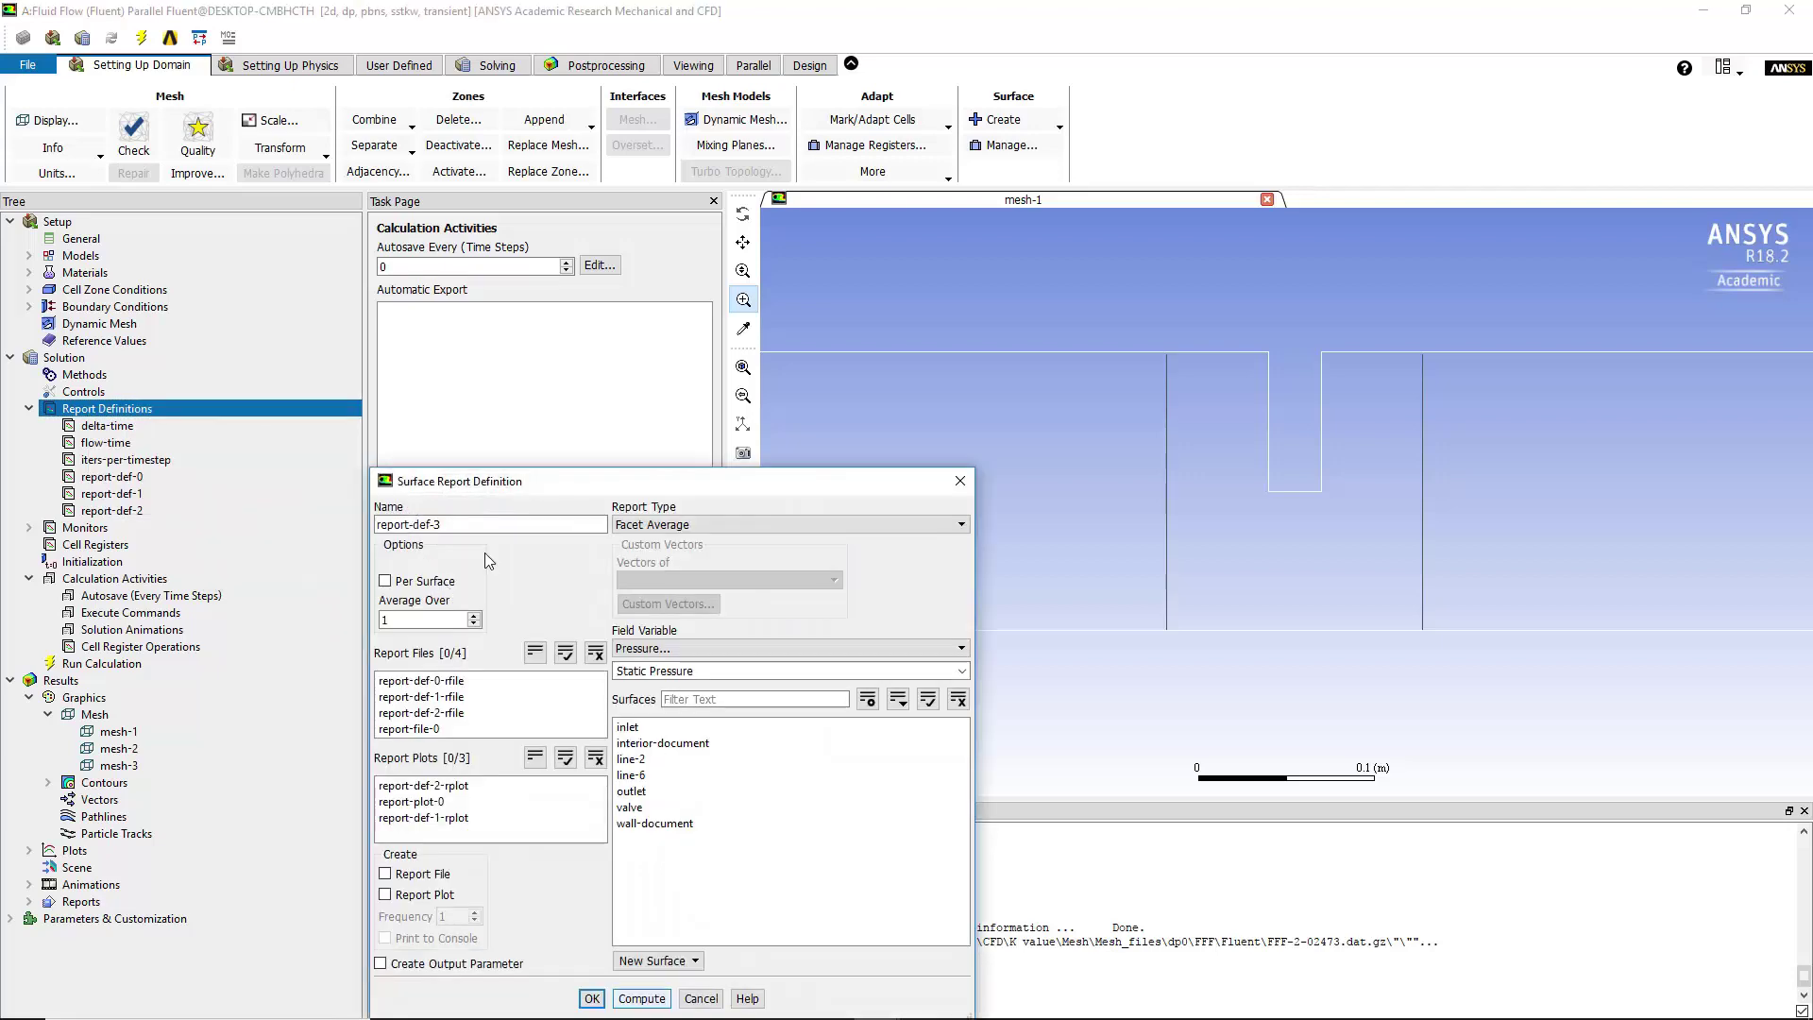
drag(549, 483, 552, 287)
click(632, 563)
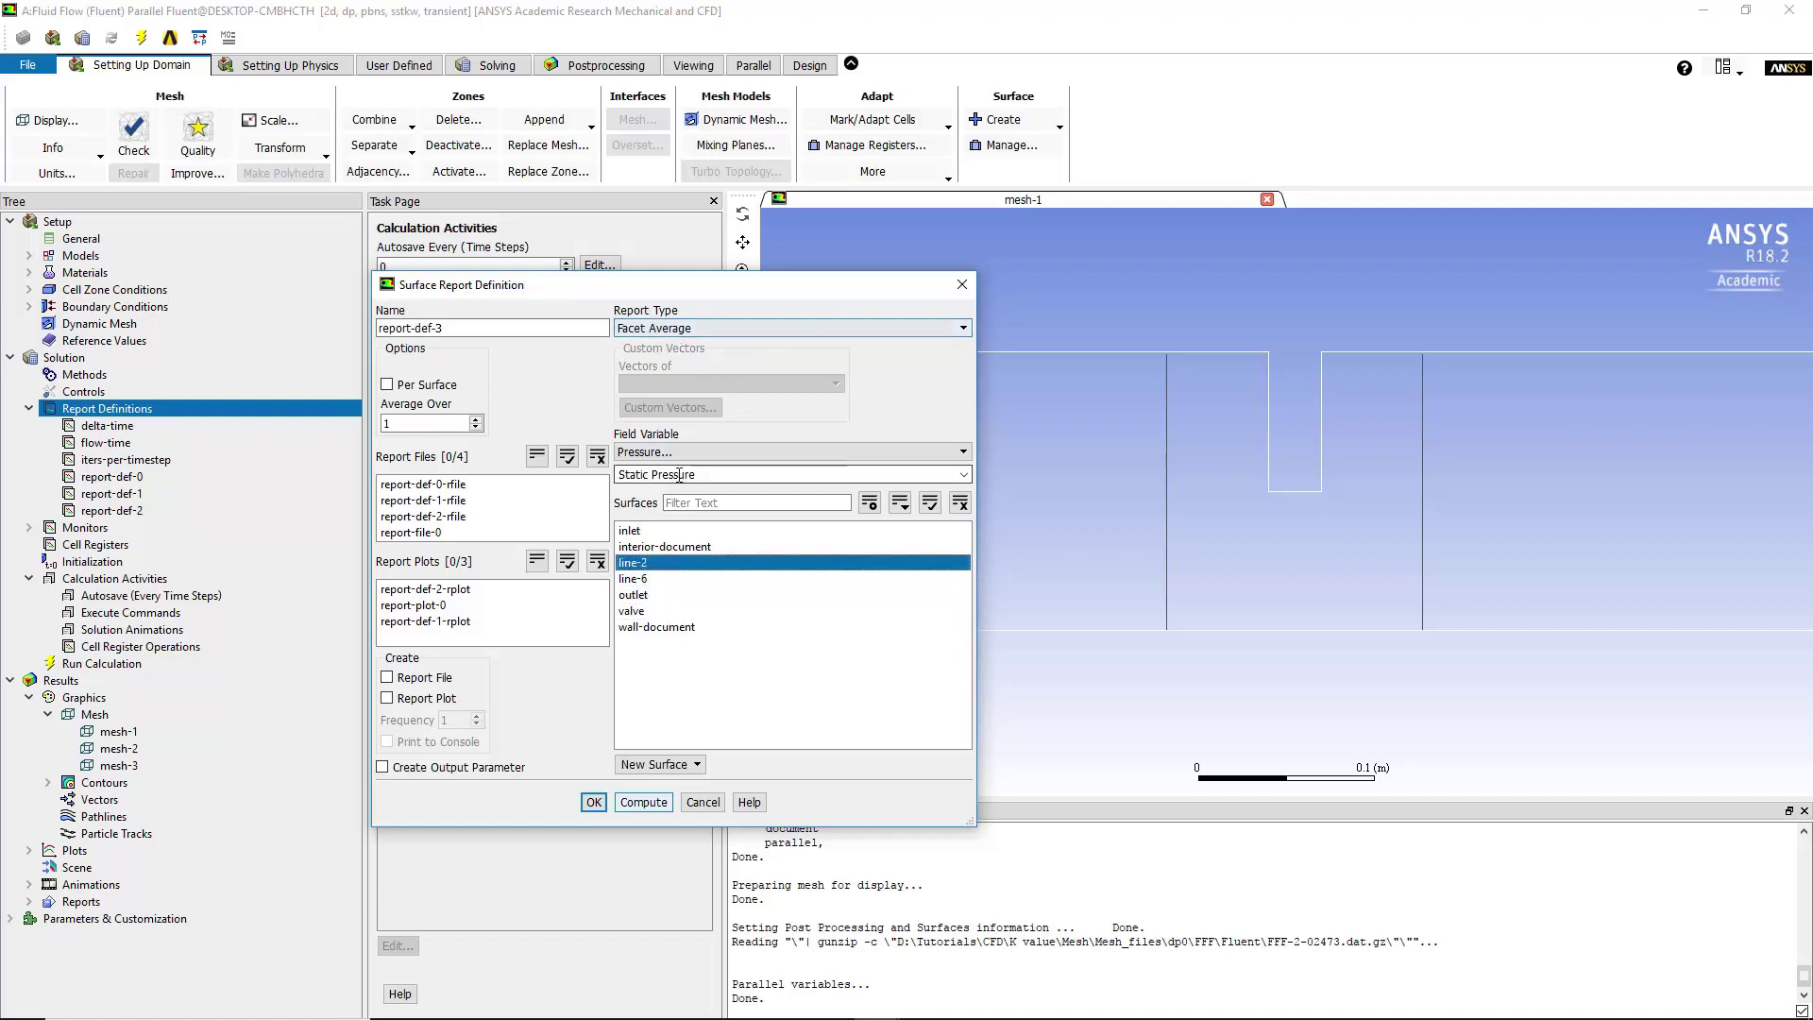
click(408, 678)
click(399, 697)
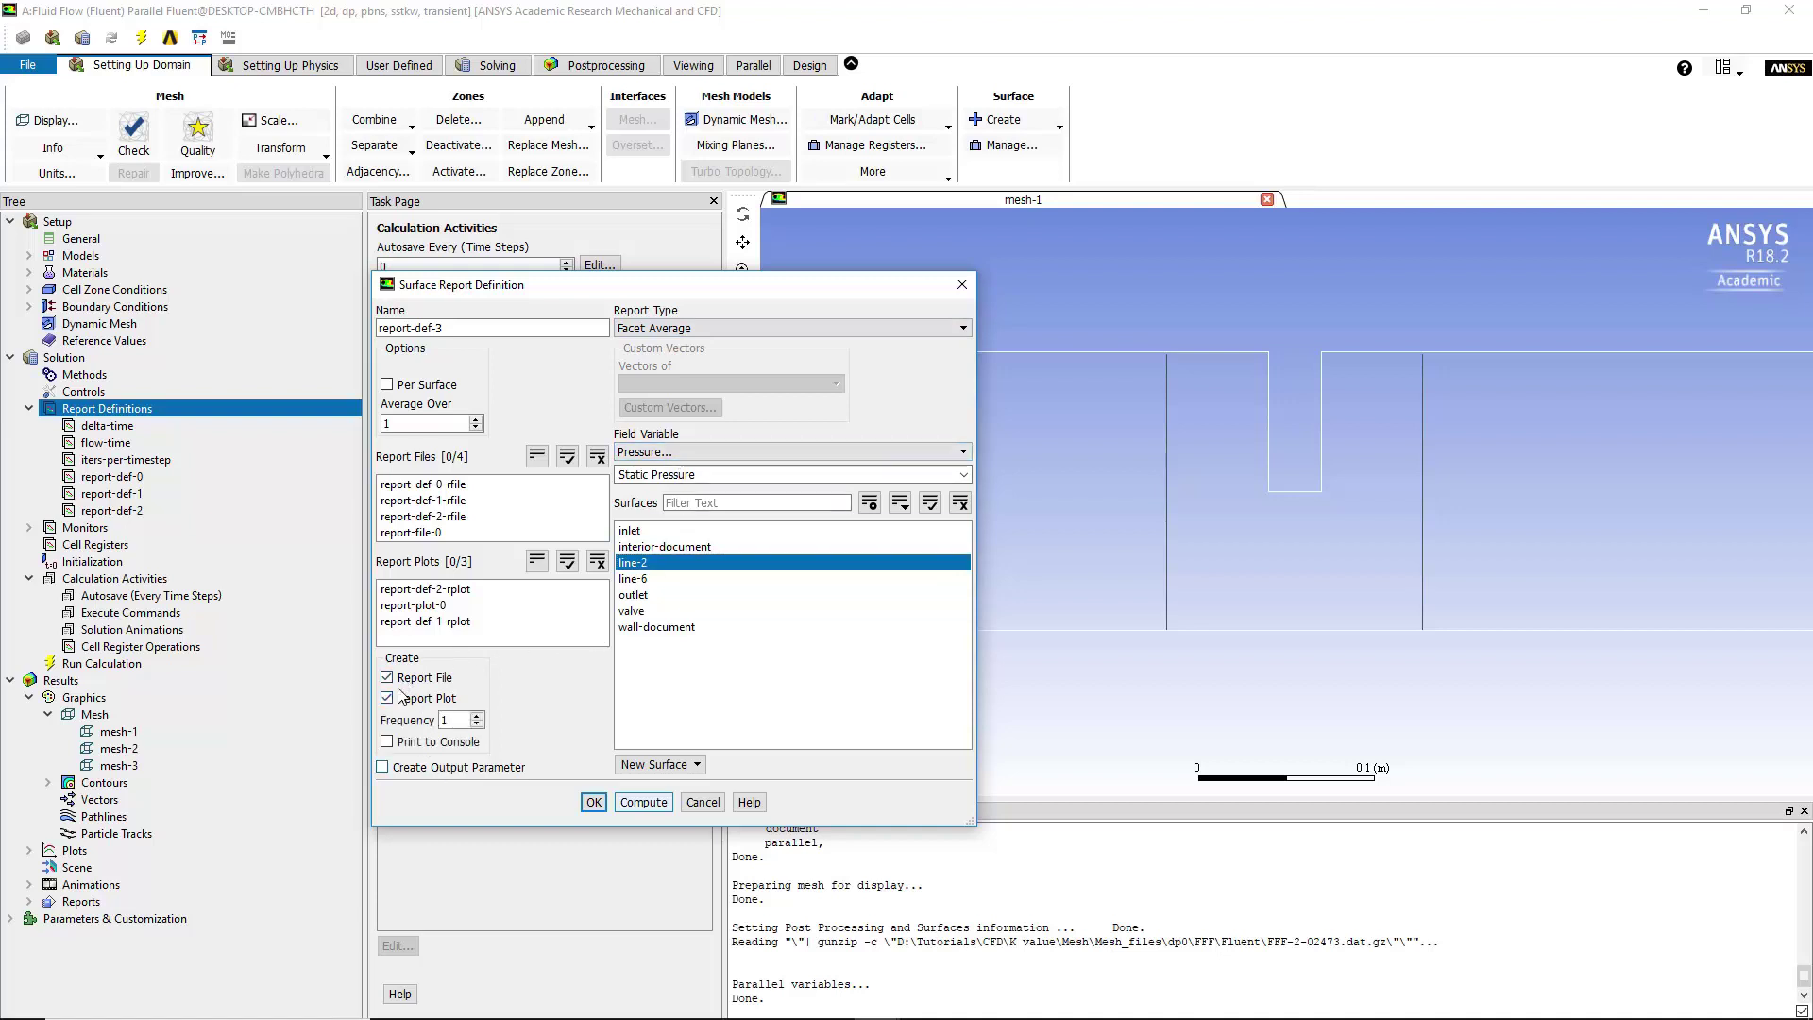
click(386, 742)
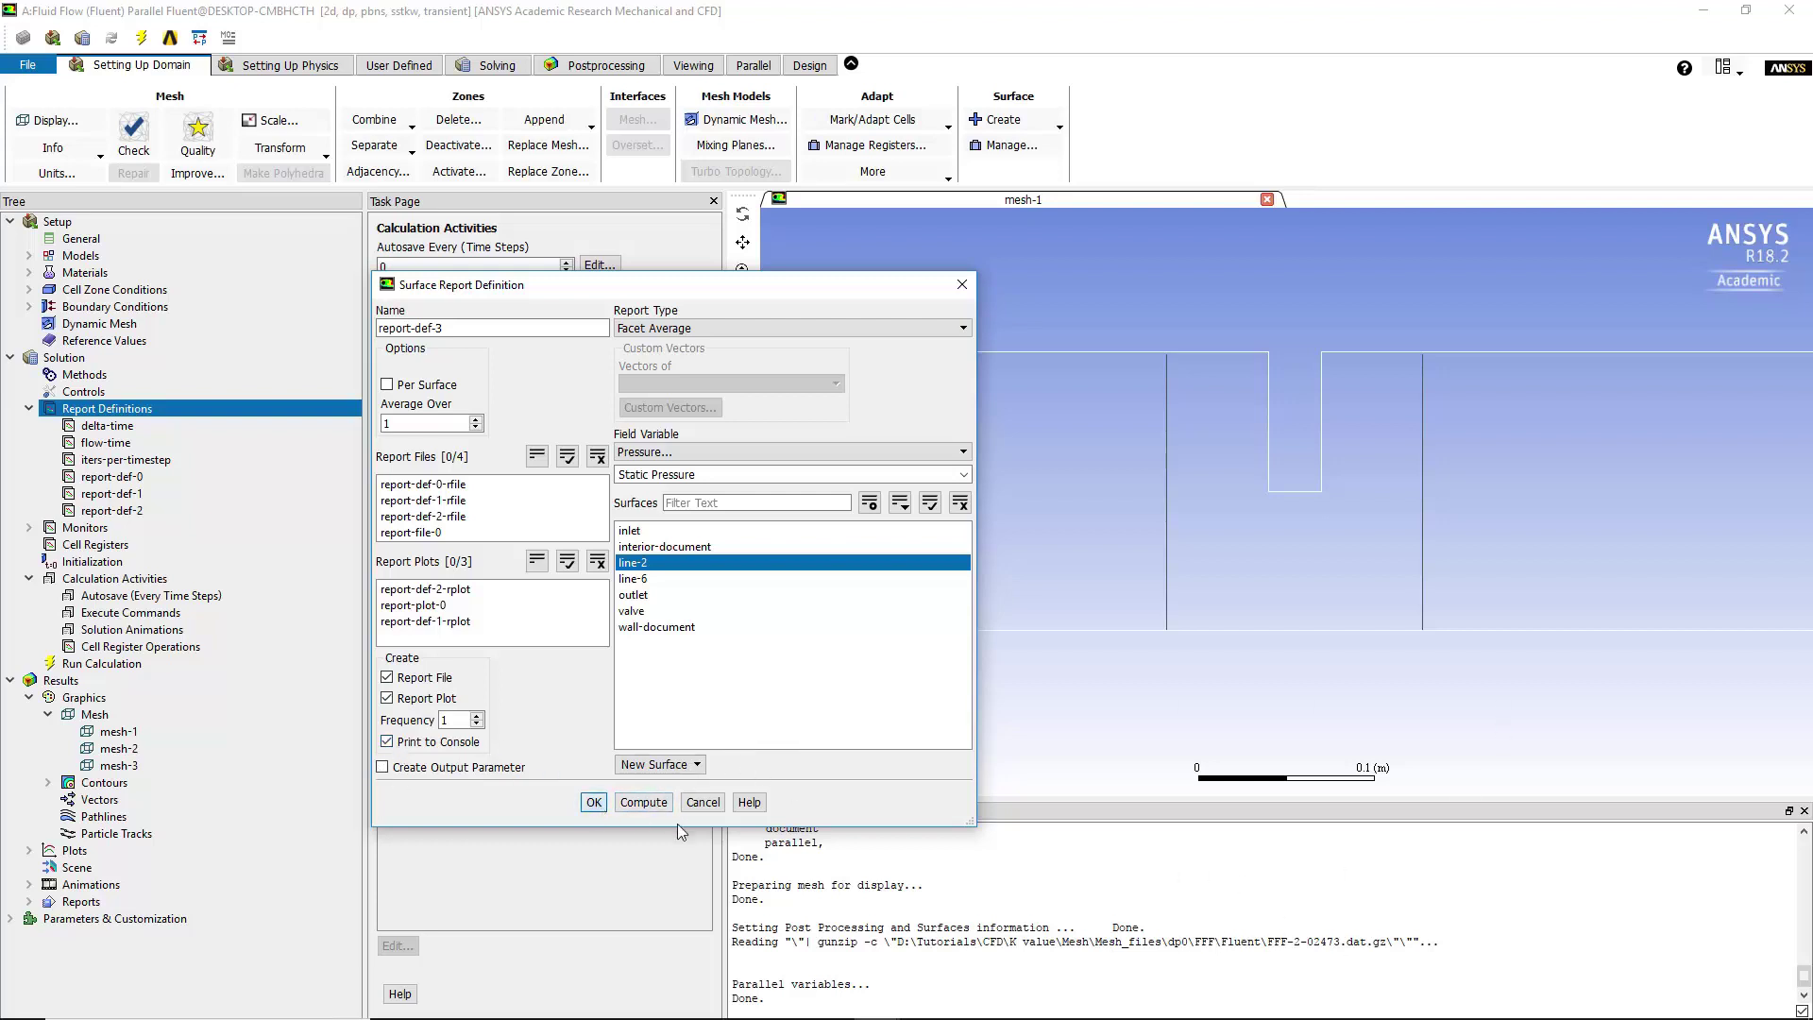
click(703, 802)
right_click(124, 409)
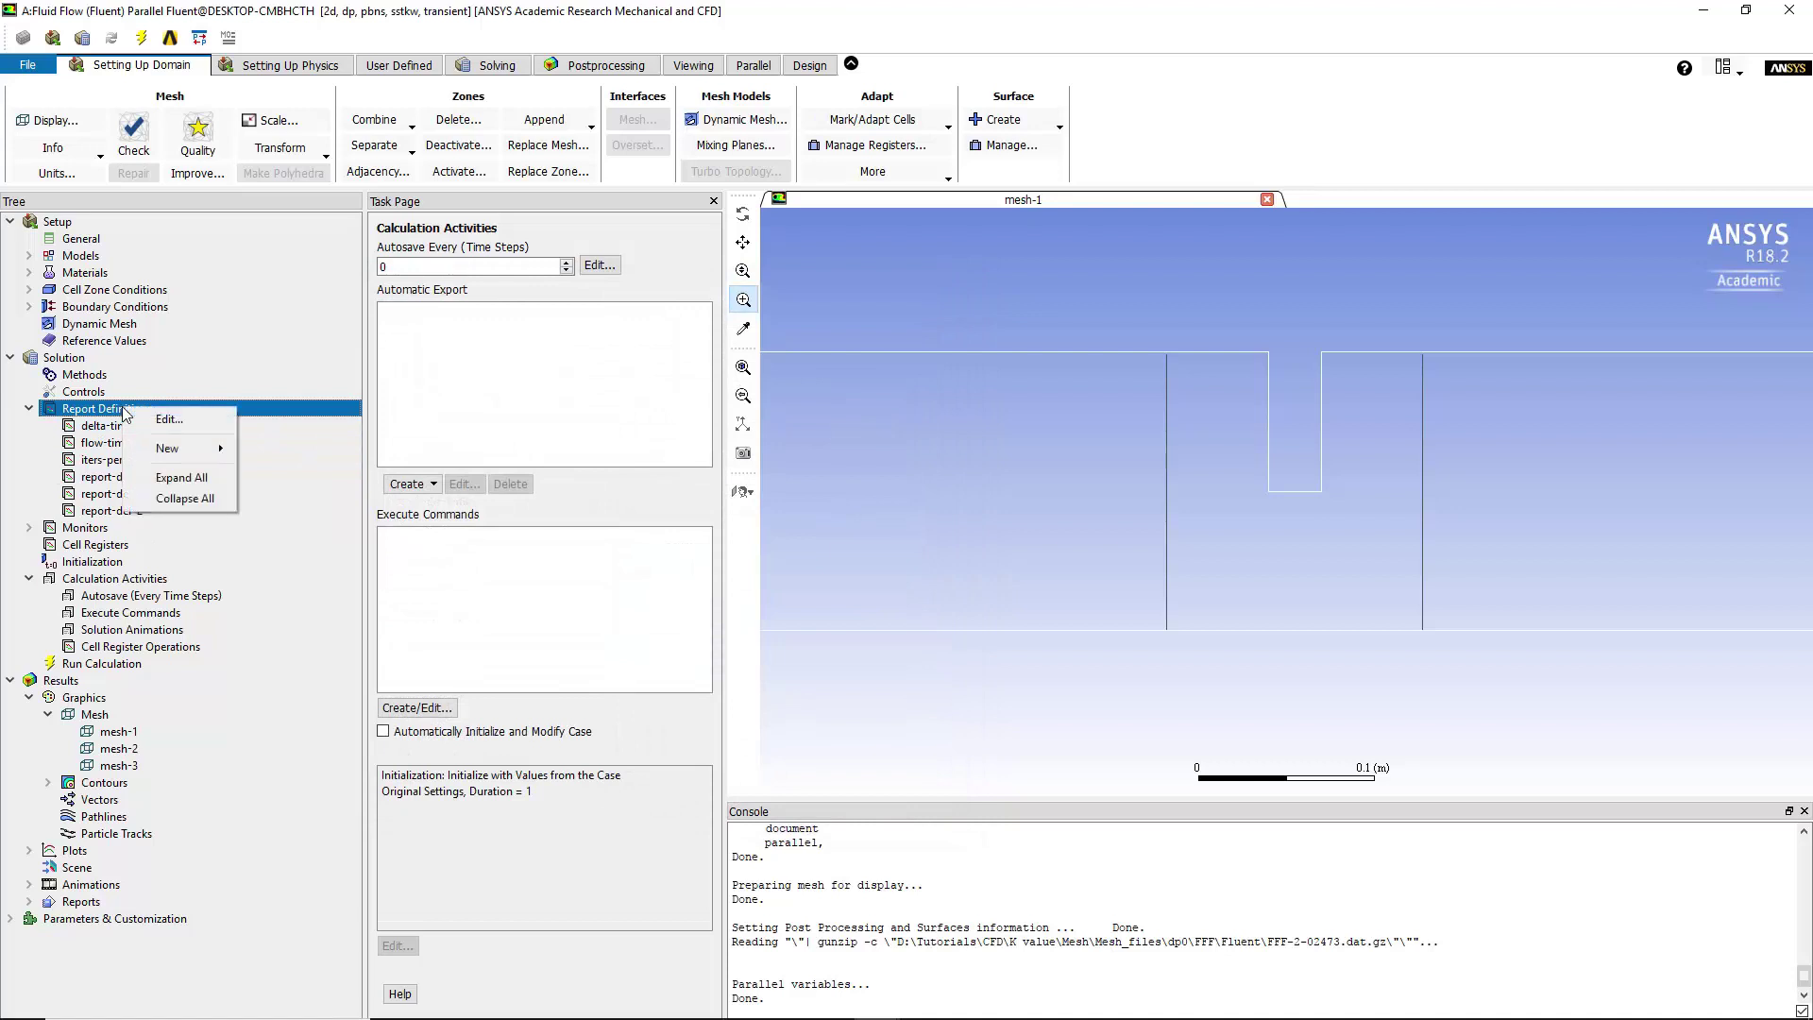
mouse_move(182, 461)
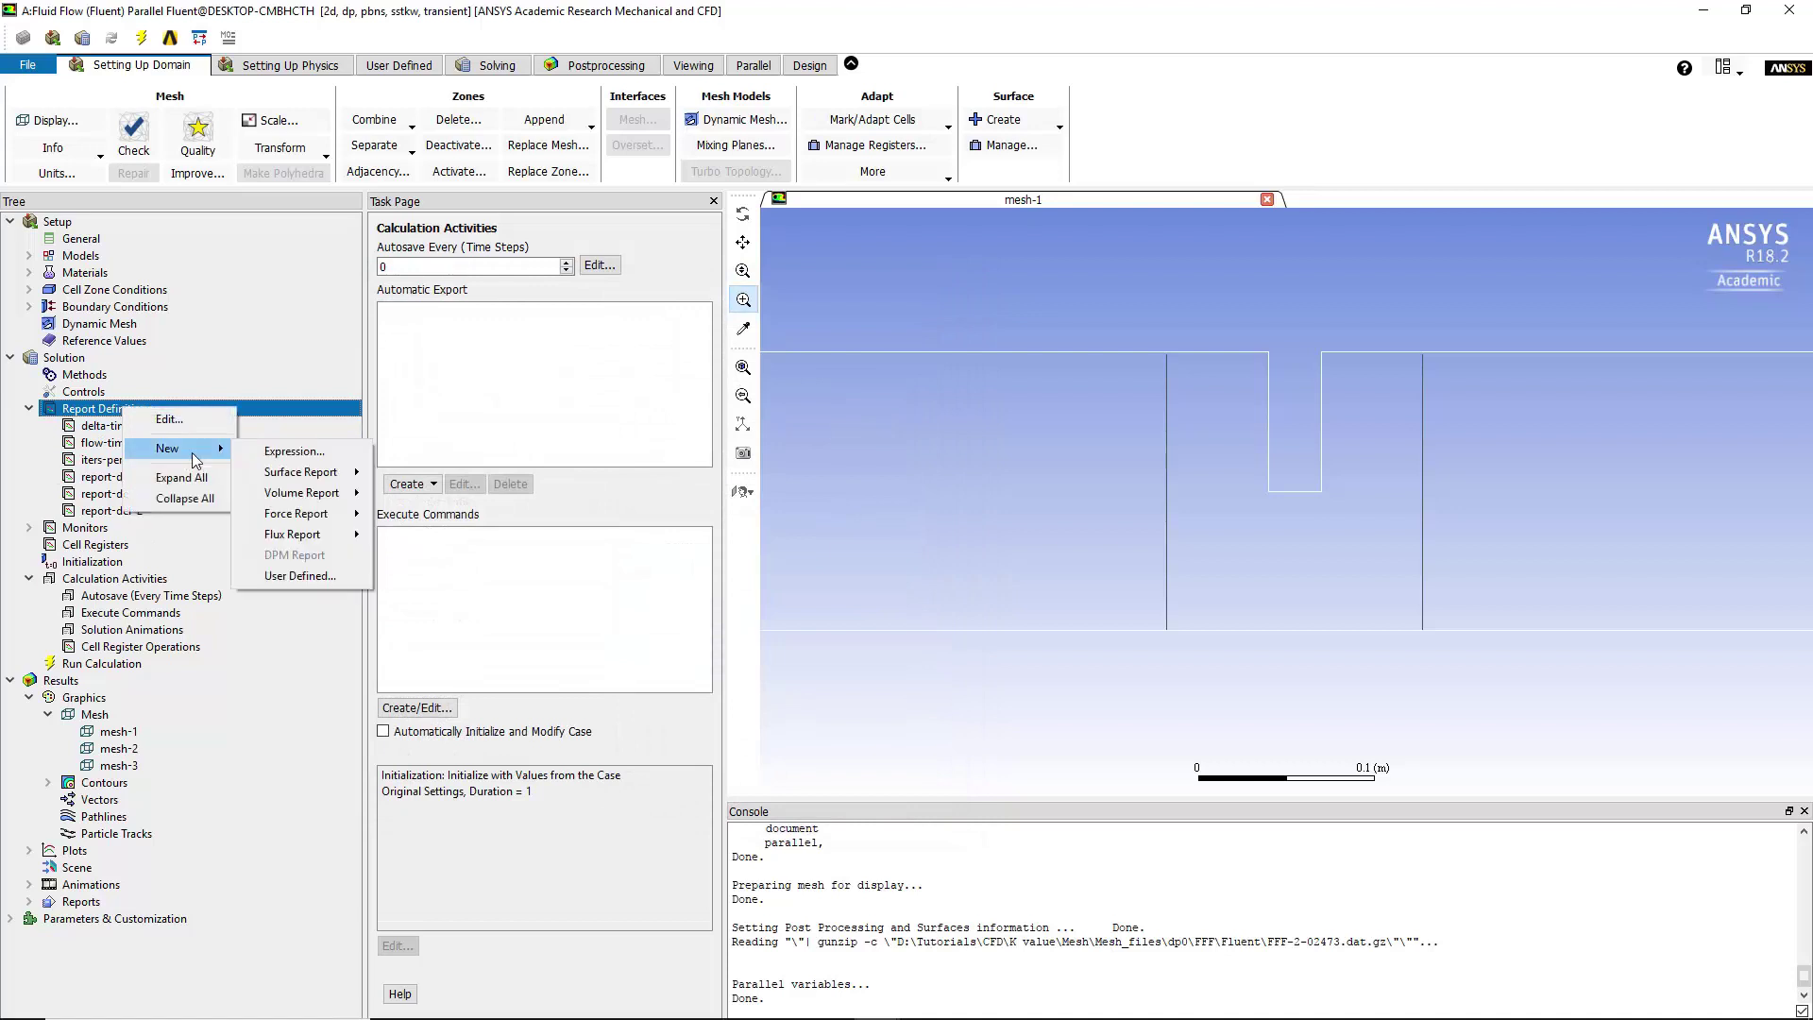
mouse_move(302, 482)
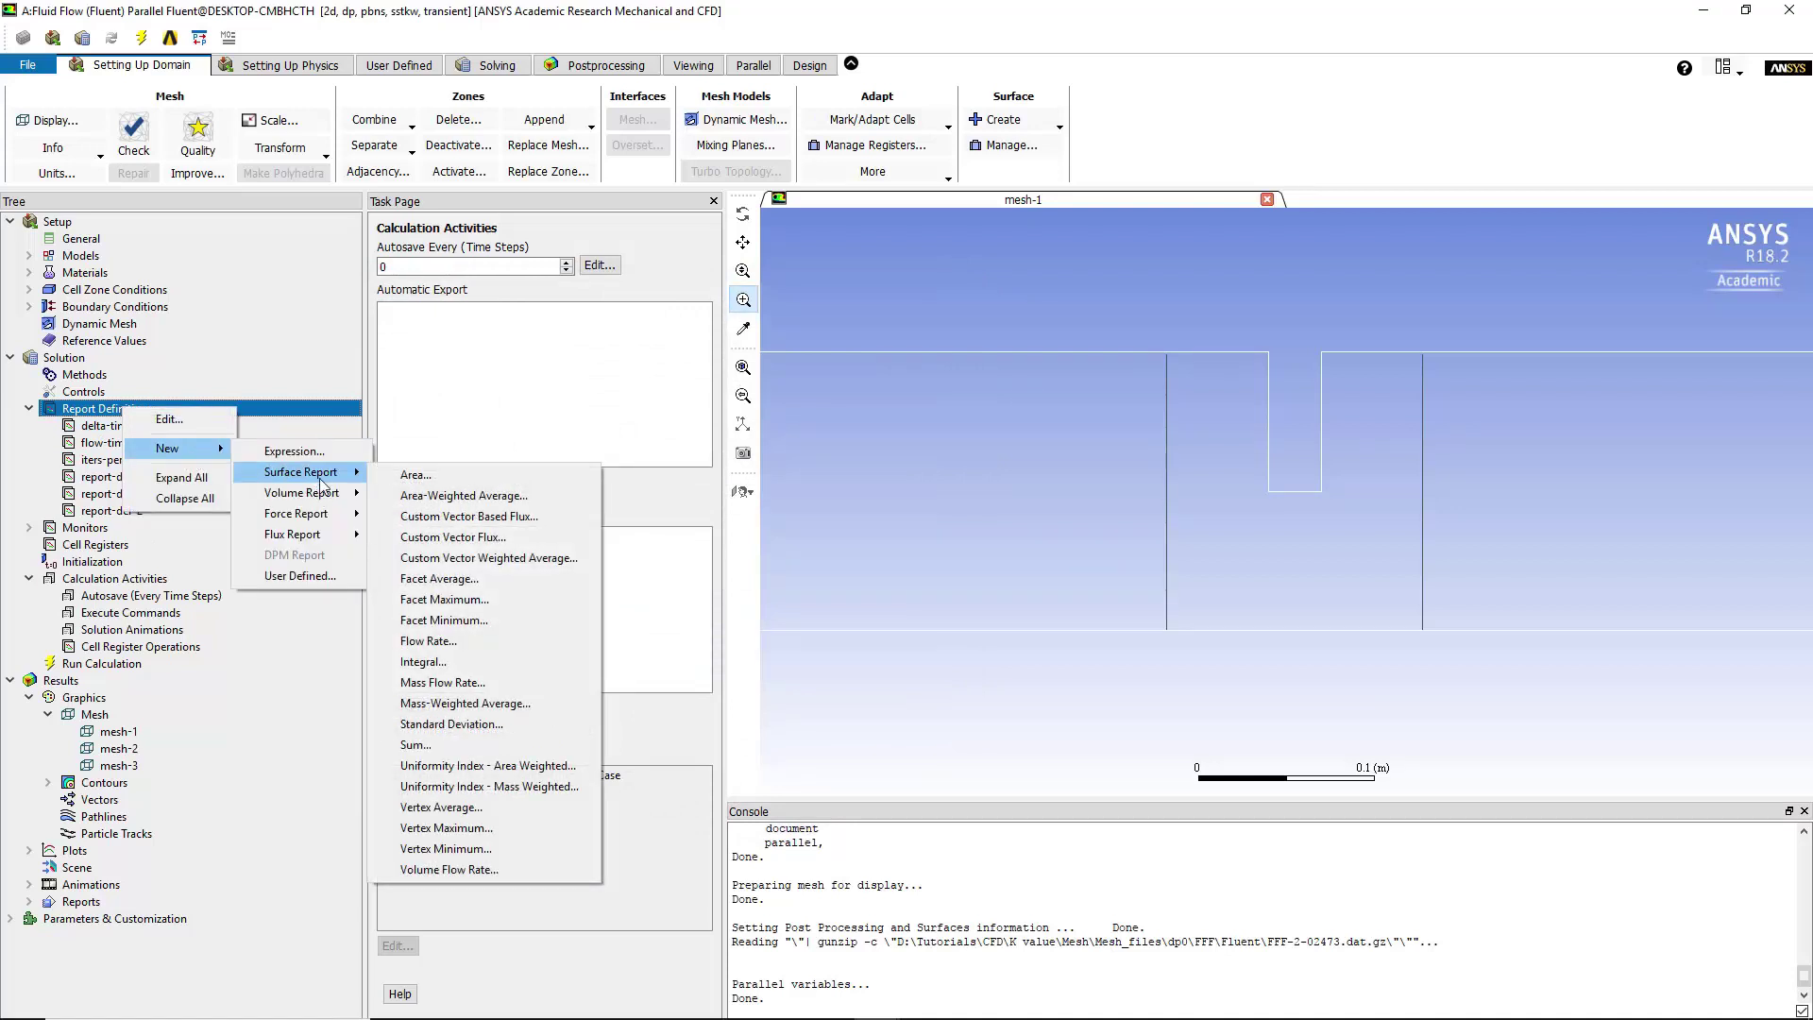
click(472, 578)
click(652, 579)
click(394, 680)
click(404, 701)
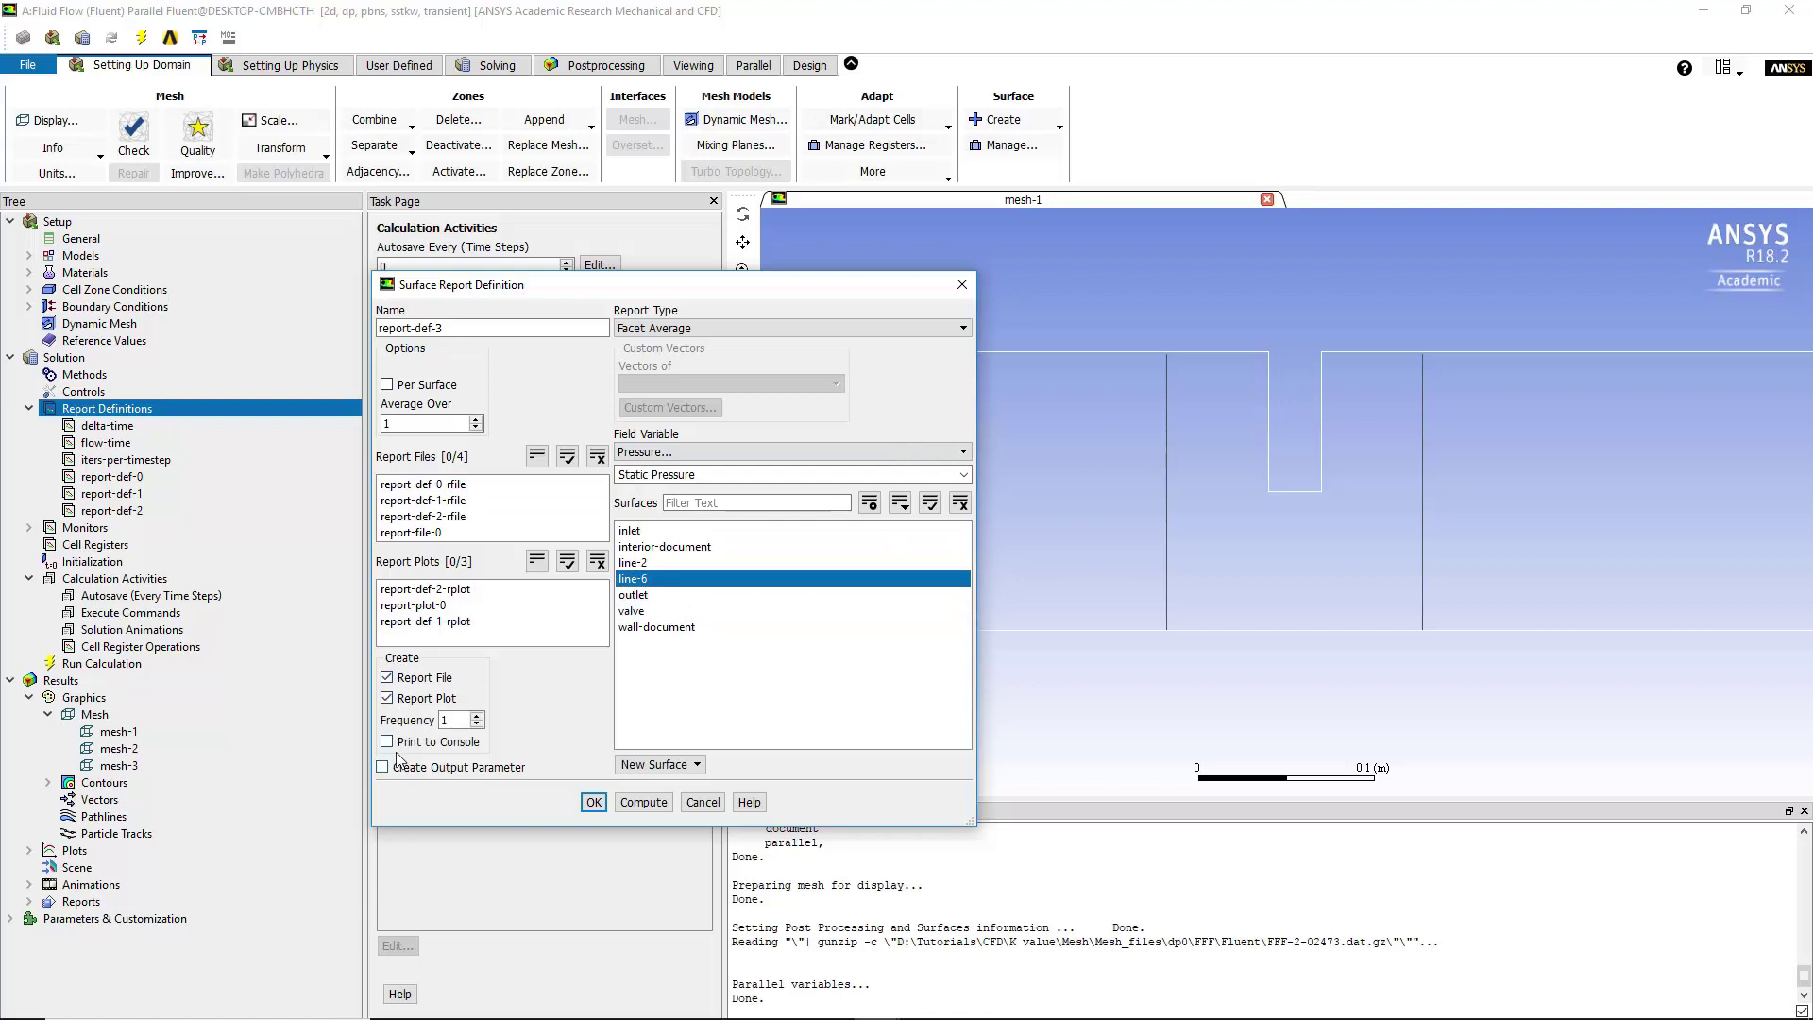
click(395, 744)
click(961, 284)
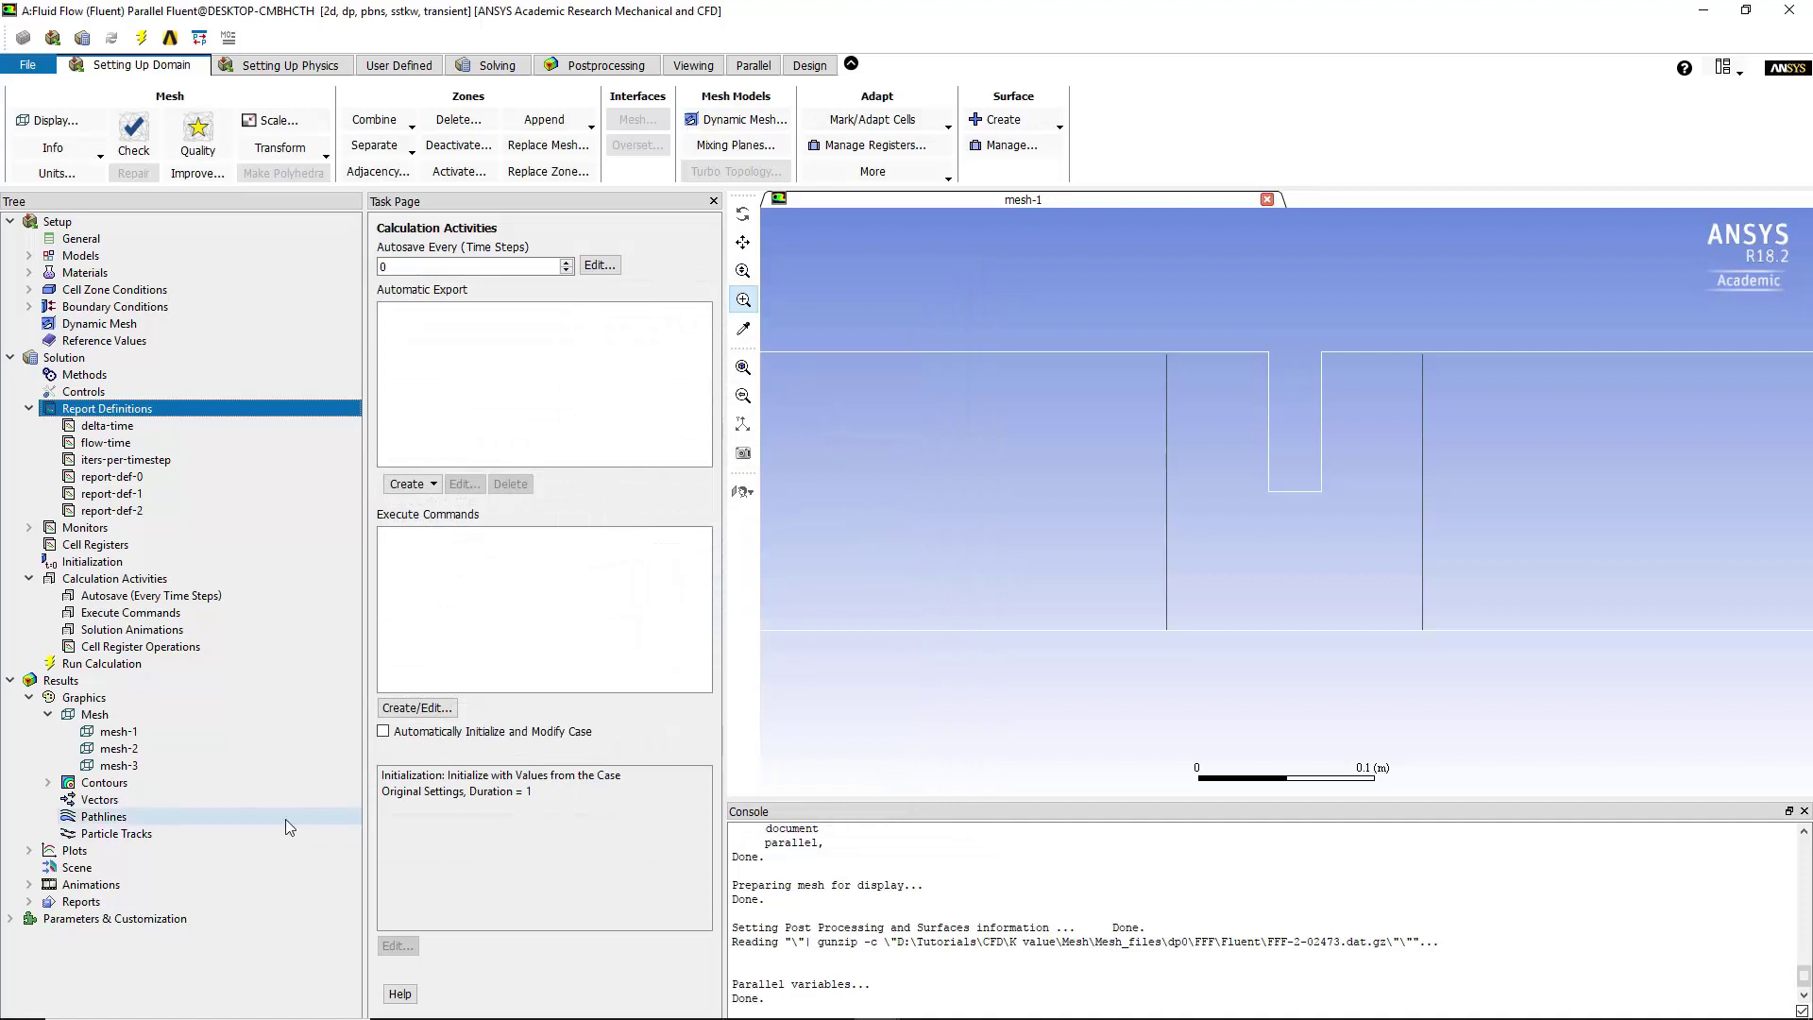
Show Run Calculation with a fixed 0.0005 s time step, 197 time steps and 45 iterations per step
click(102, 664)
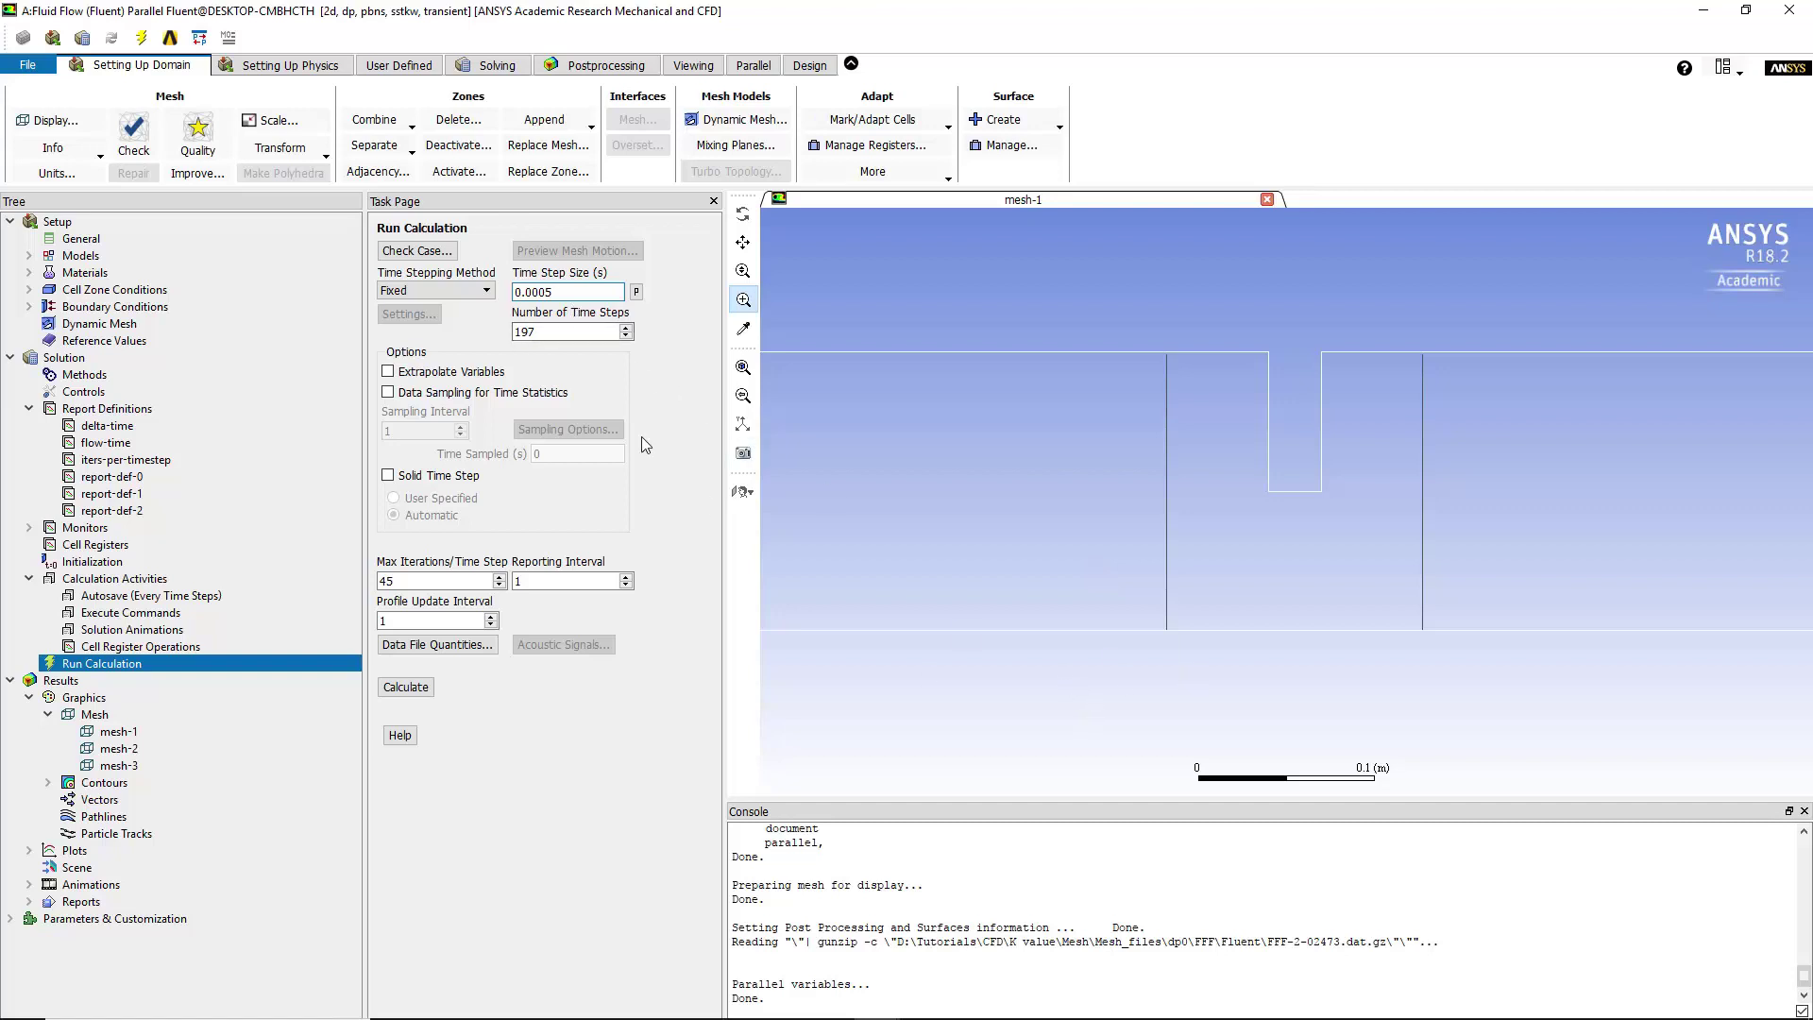
double_click(530, 291)
click(434, 581)
click(414, 692)
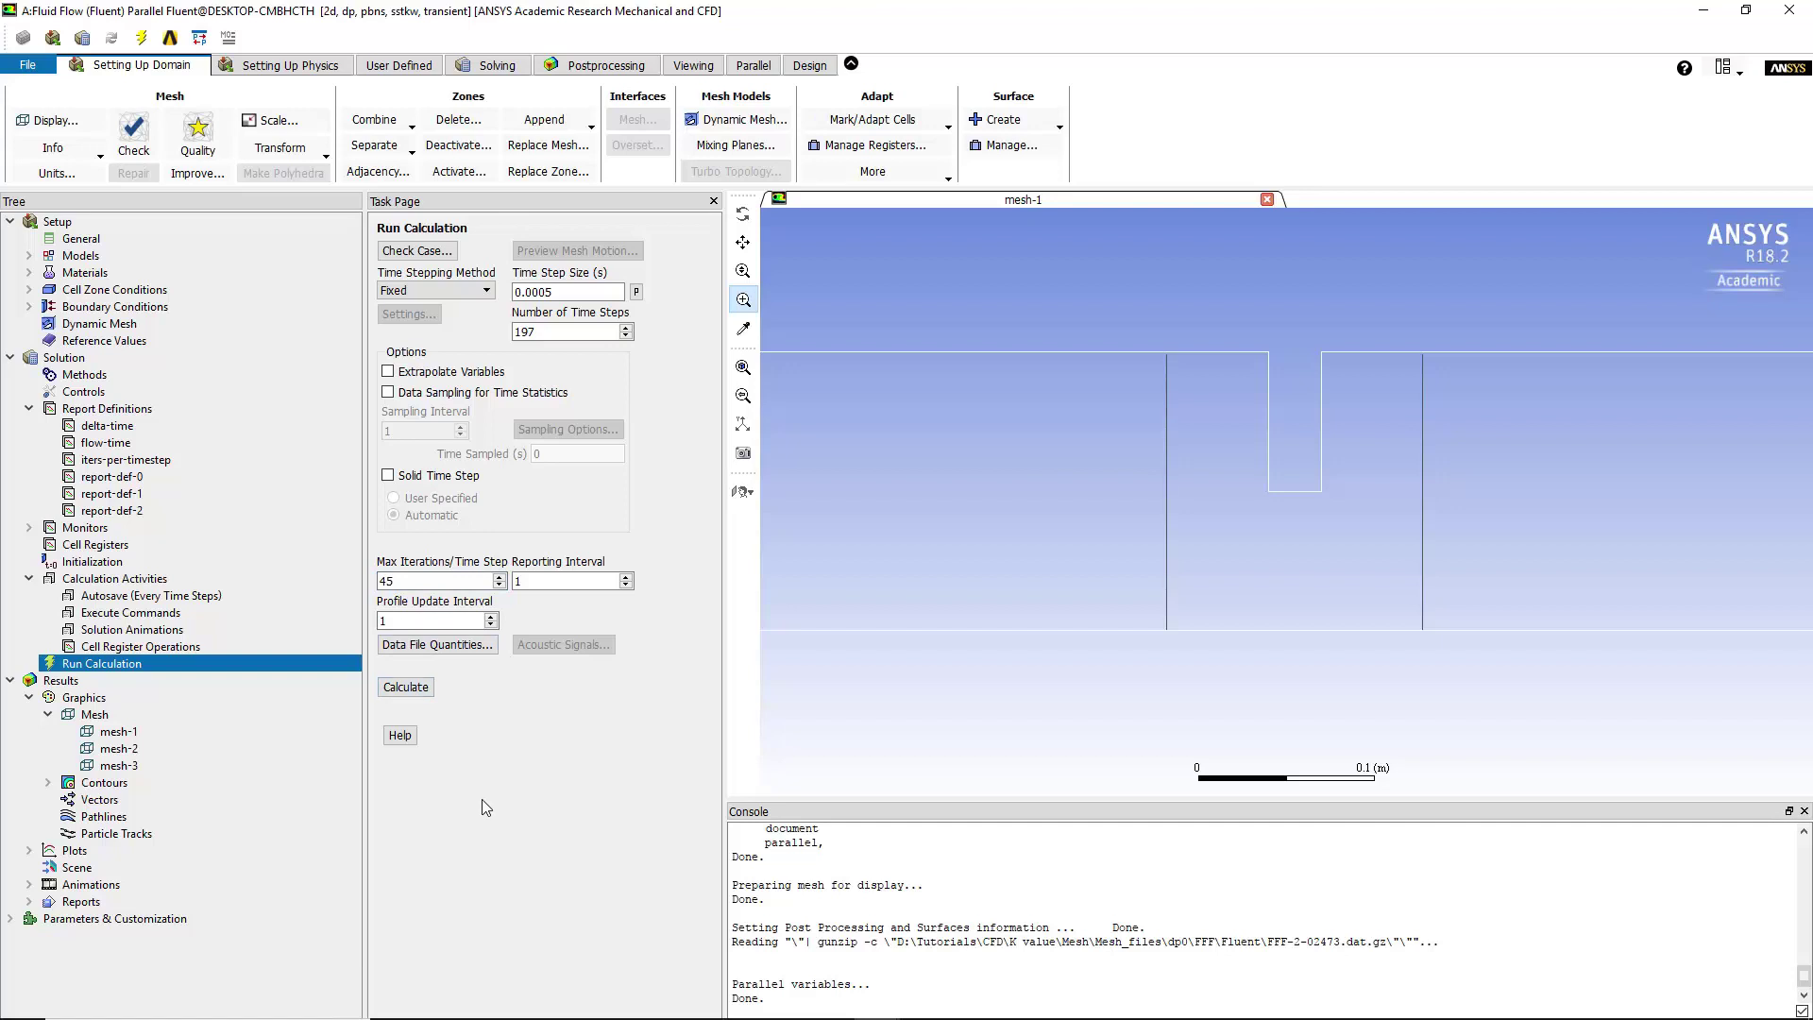